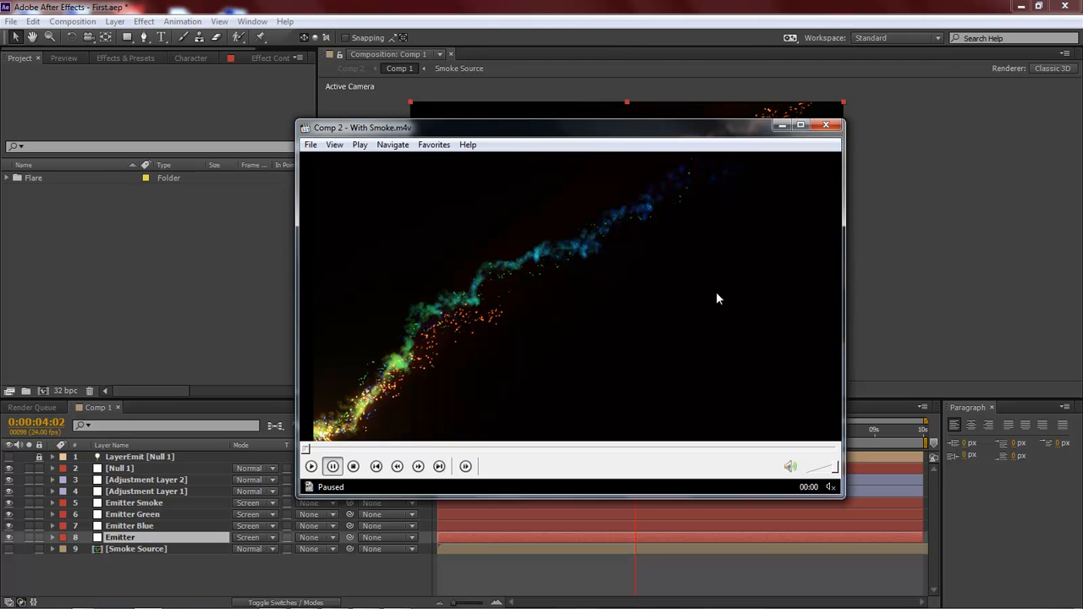
- Create a 1280 x 720, 24 fps, 6-second composition named Flair and add a white solid the size of the composition
{"action": "left_click", "coordinate": [826, 125]}
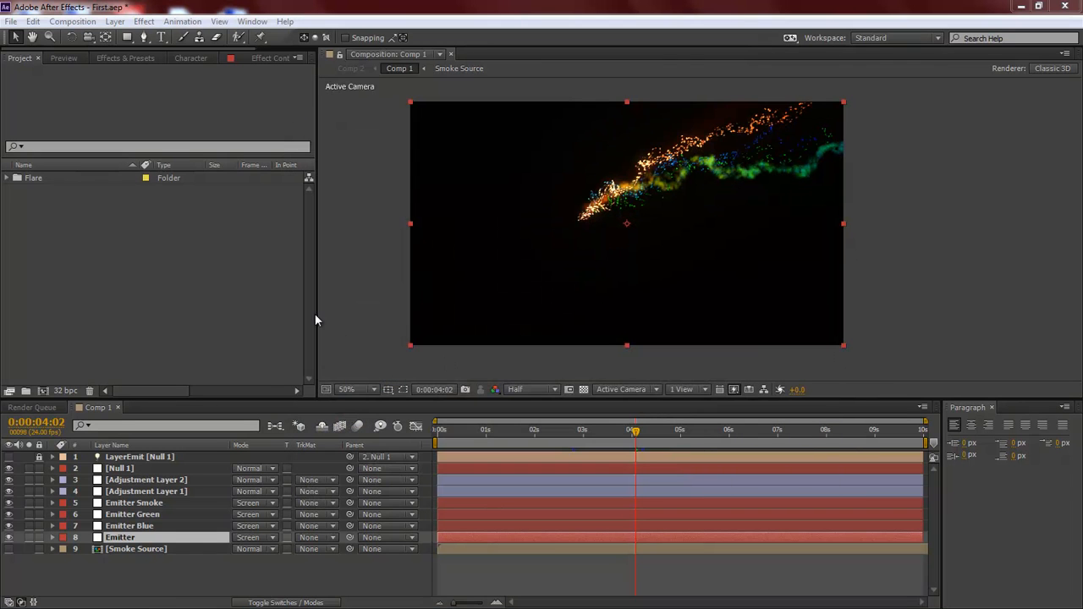
{"action": "left_click", "coordinate": [232, 313]}
{"action": "key", "text": "ctrl+n"}
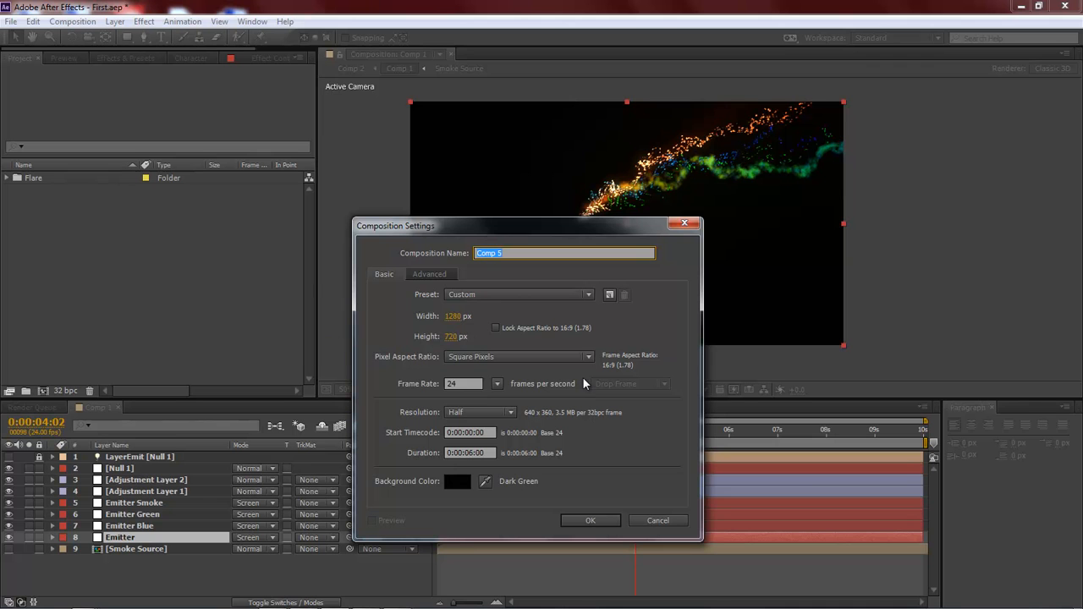
{"action": "type", "text": "Flair"}
{"action": "key", "text": "Return"}
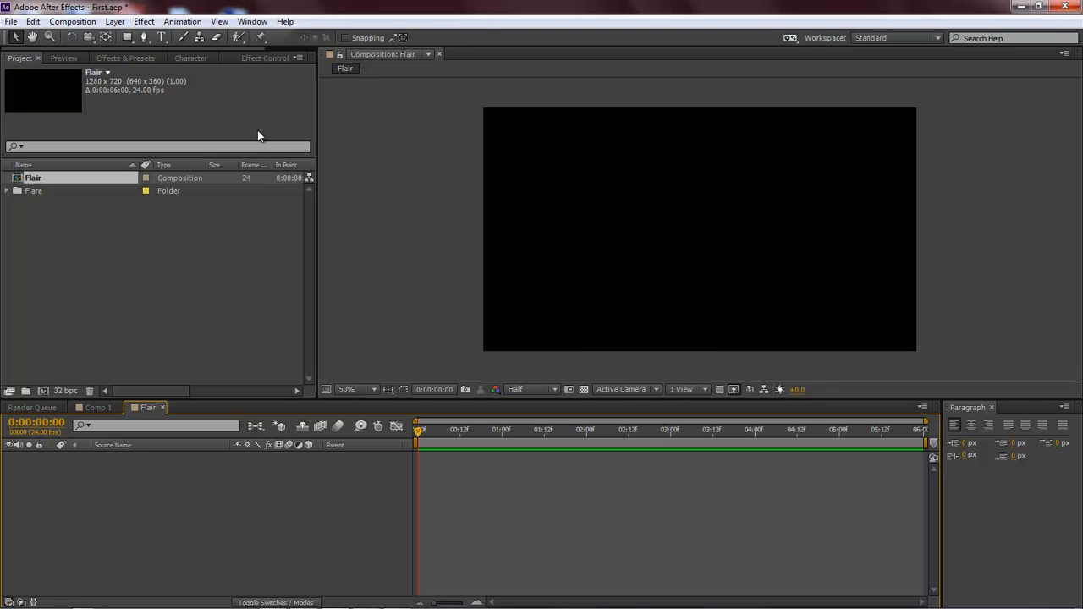
{"action": "key", "text": "ctrl+y"}
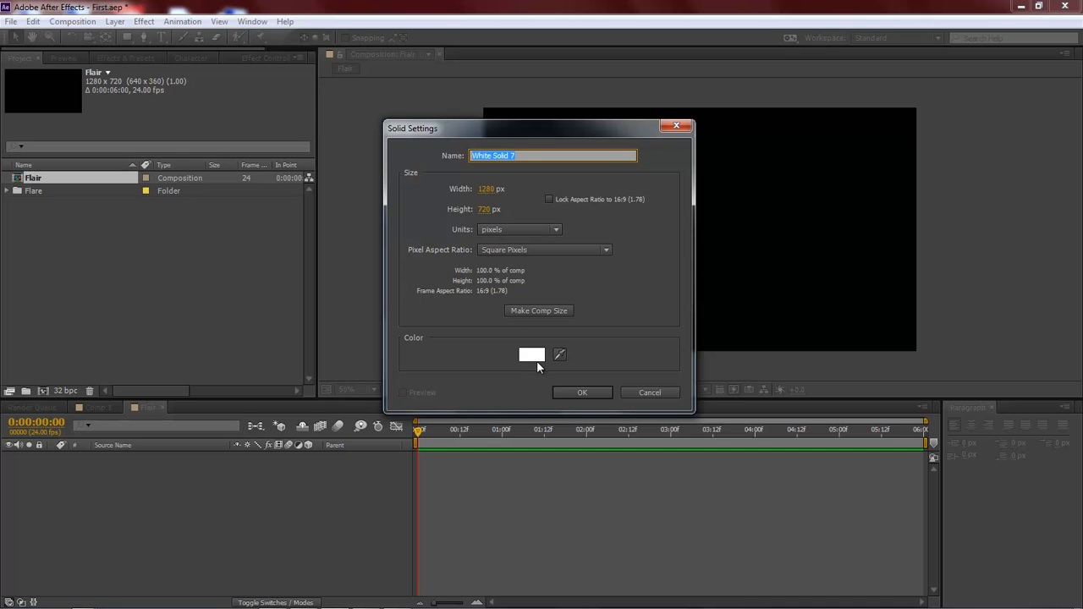
{"action": "left_click", "coordinate": [592, 397]}
- Review the Flair composition's size, frame rate and duration settings
{"action": "left_click", "coordinate": [73, 22]}
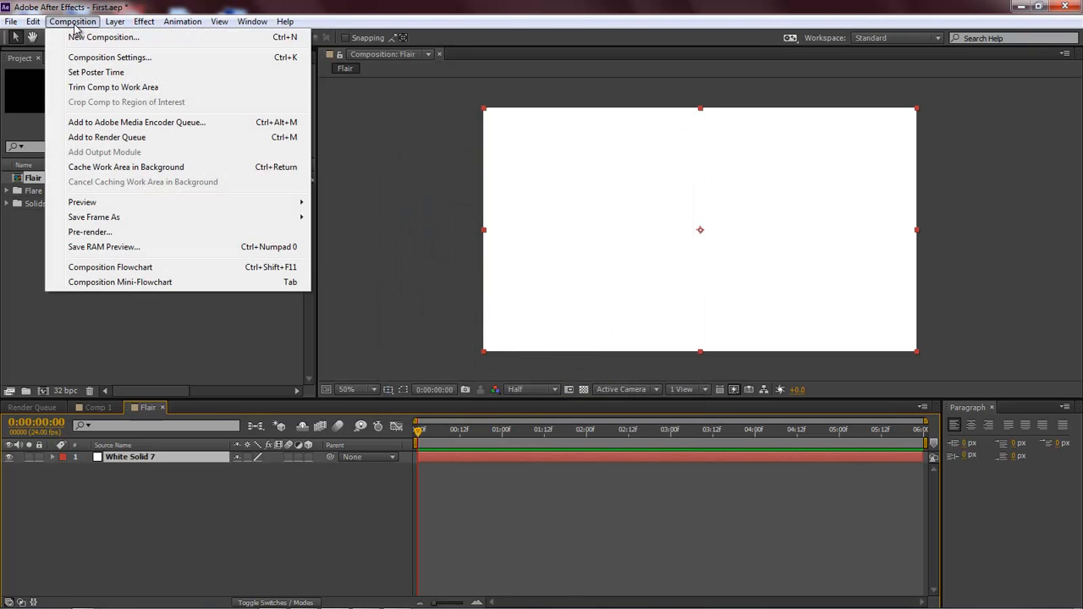
{"action": "left_click", "coordinate": [108, 58]}
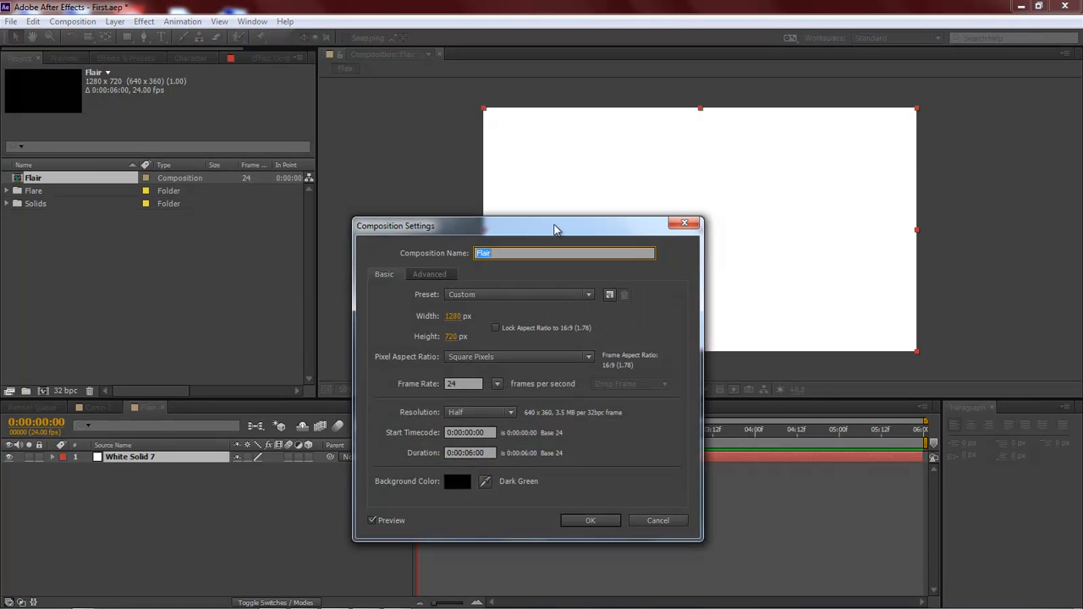
{"action": "left_click_drag", "start_coordinate": [554, 229], "coordinate": [637, 105]}
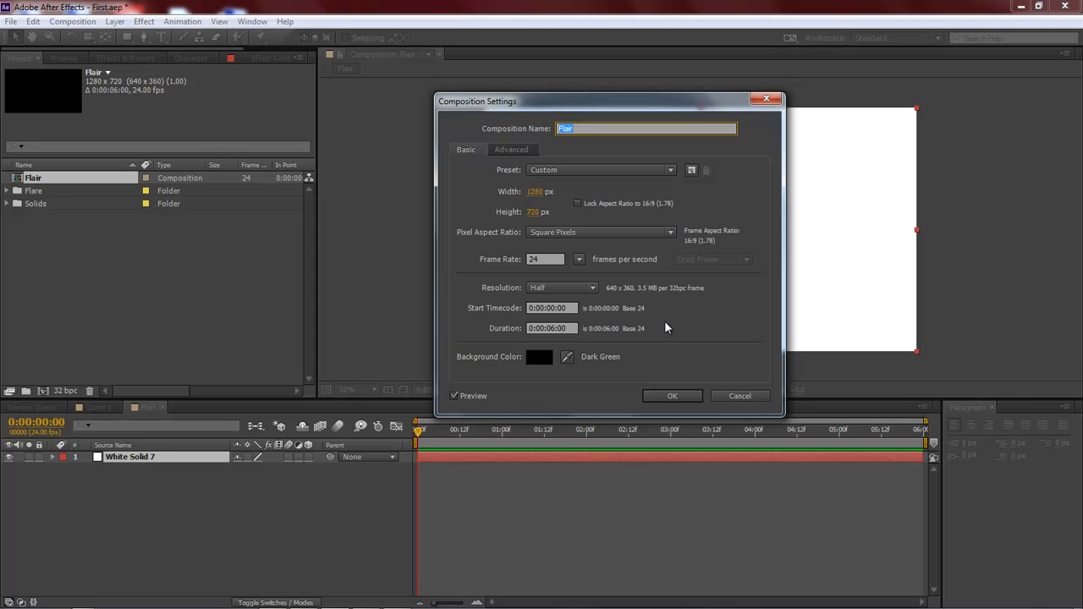
{"action": "left_click", "coordinate": [672, 398]}
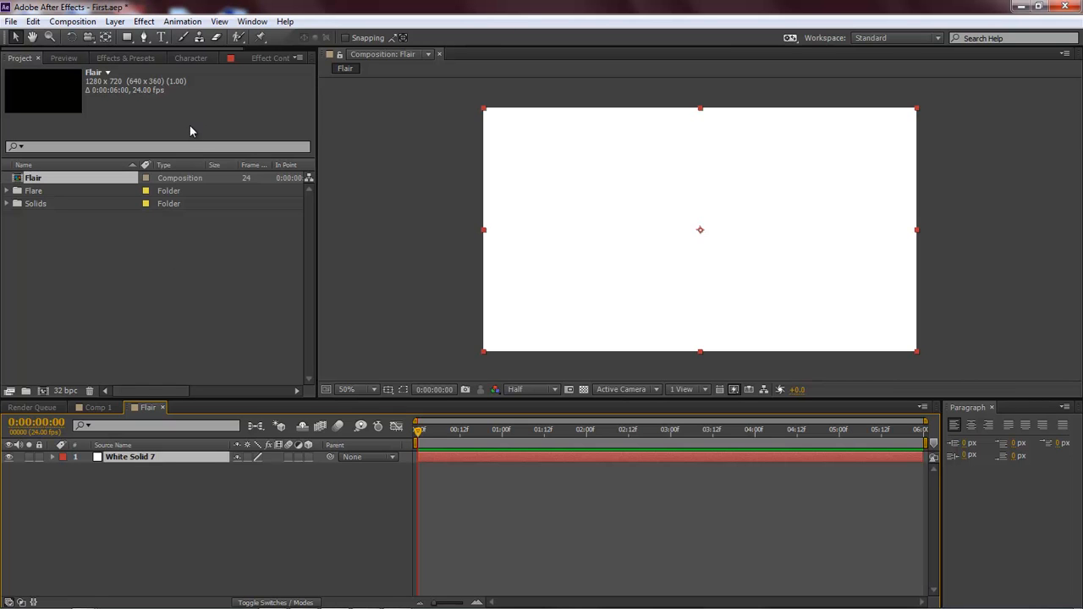
- Add a null object to the Flair composition and scale it down to about 42 by 26%
{"action": "left_click", "coordinate": [116, 21]}
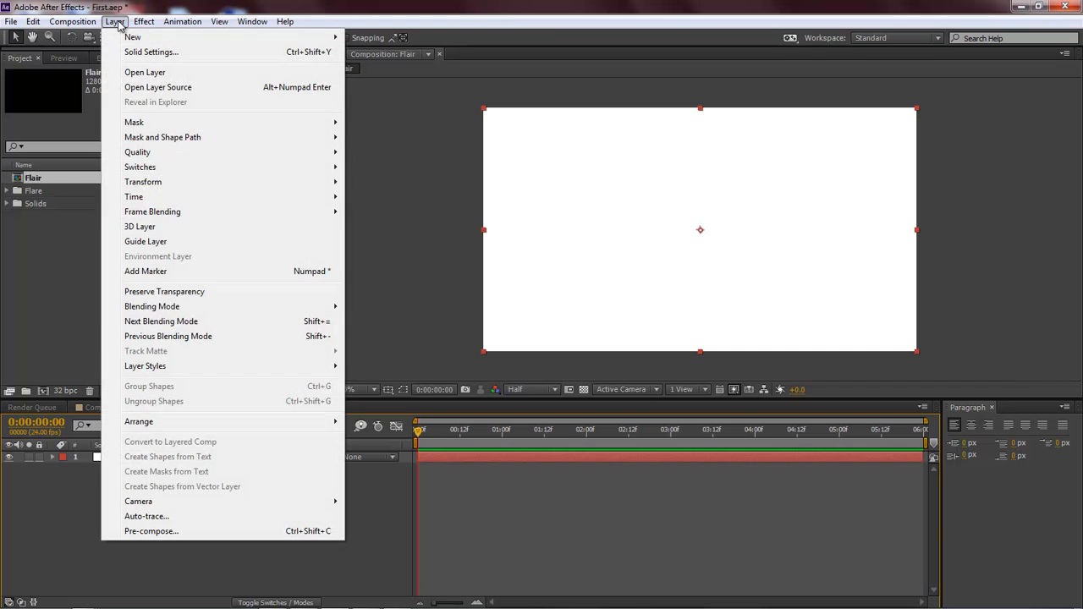
{"action": "mouse_move", "coordinate": [131, 38]}
{"action": "left_click", "coordinate": [408, 96]}
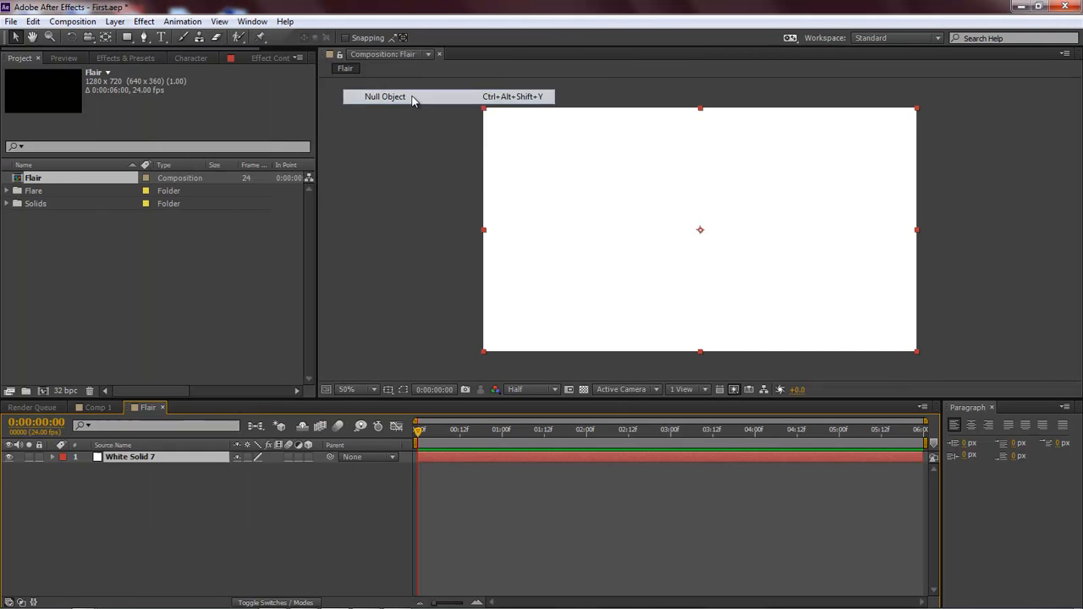
{"action": "left_click_drag", "start_coordinate": [735, 267], "coordinate": [716, 243]}
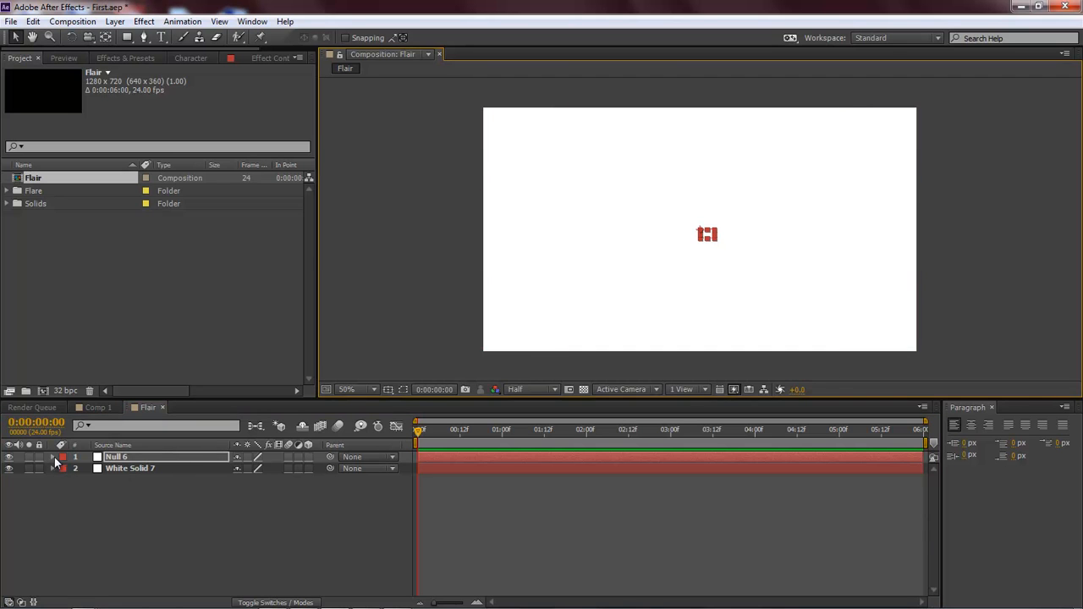
- Rename the null layer as Flare Trail
{"action": "left_click", "coordinate": [52, 458]}
{"action": "left_click", "coordinate": [120, 456]}
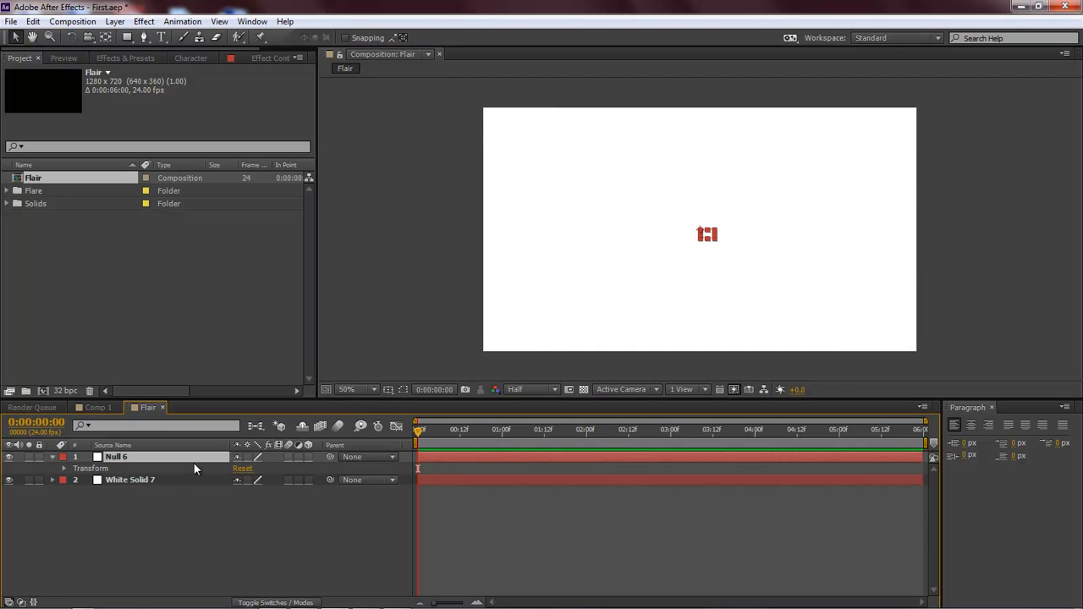
{"action": "key", "text": "Return"}
{"action": "type", "text": "Flair"}
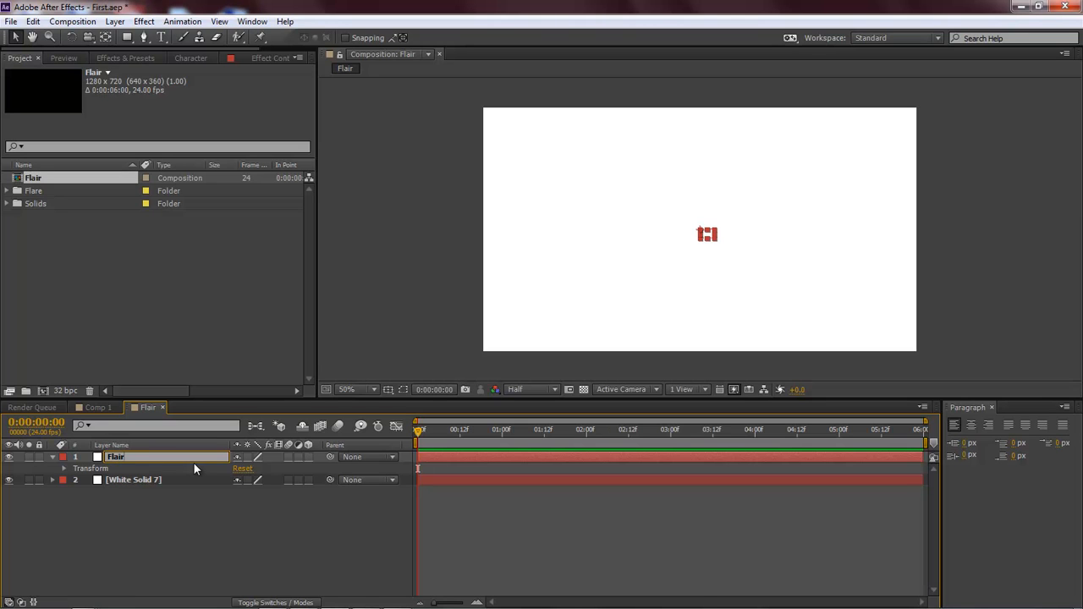
{"action": "key", "text": "BackSpace"}
{"action": "key", "text": "BackSpace"}
{"action": "type", "text": "re Trail"}
{"action": "key", "text": "Return"}
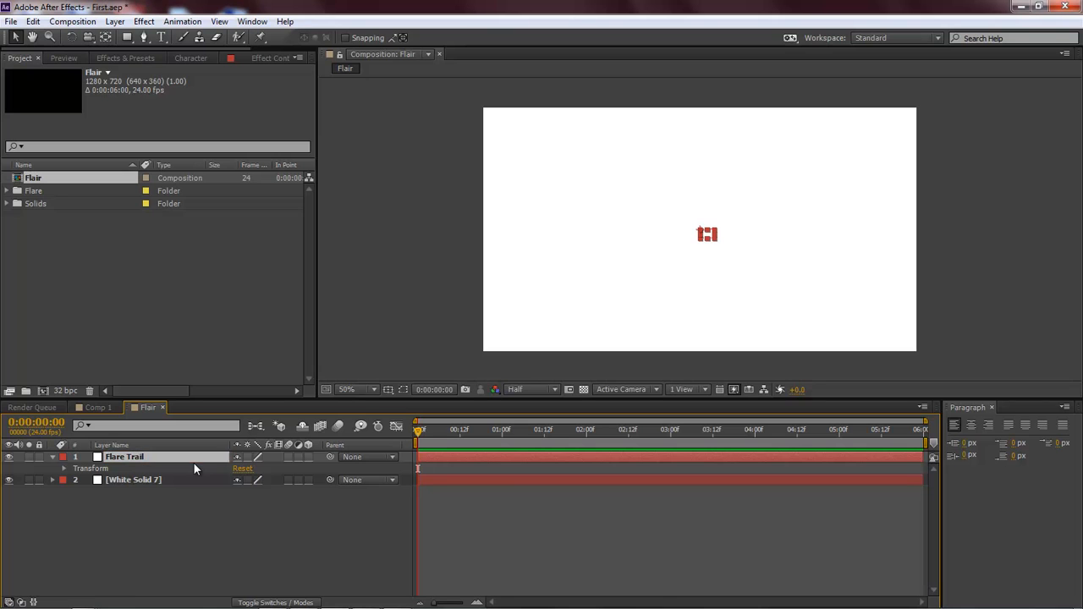
- Rename the white solid layer as Emitter
{"action": "left_click", "coordinate": [121, 482]}
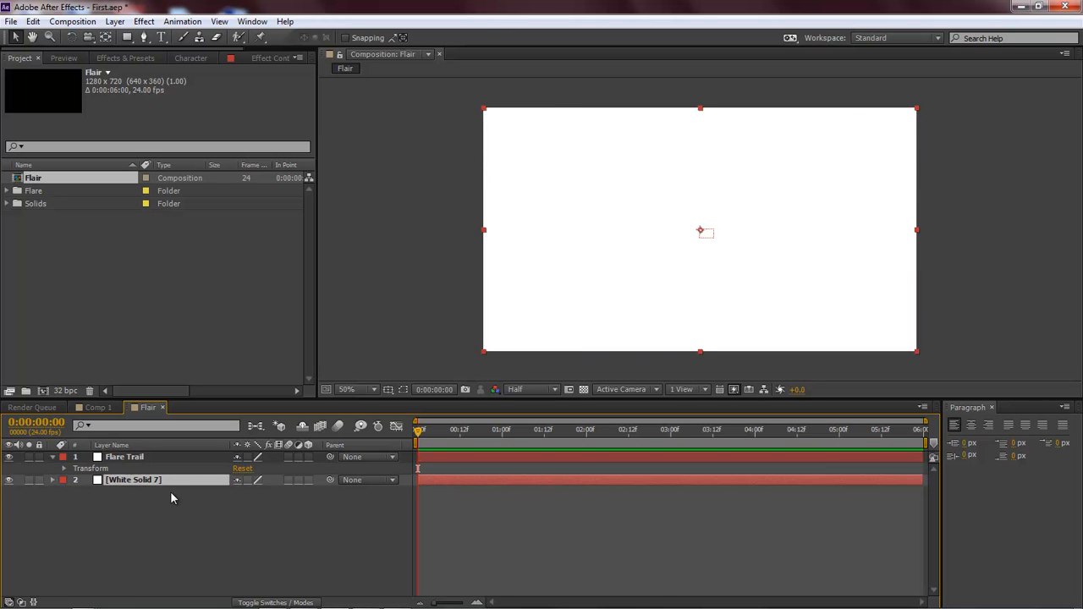
{"action": "key", "text": "Return"}
{"action": "type", "text": "emitter"}
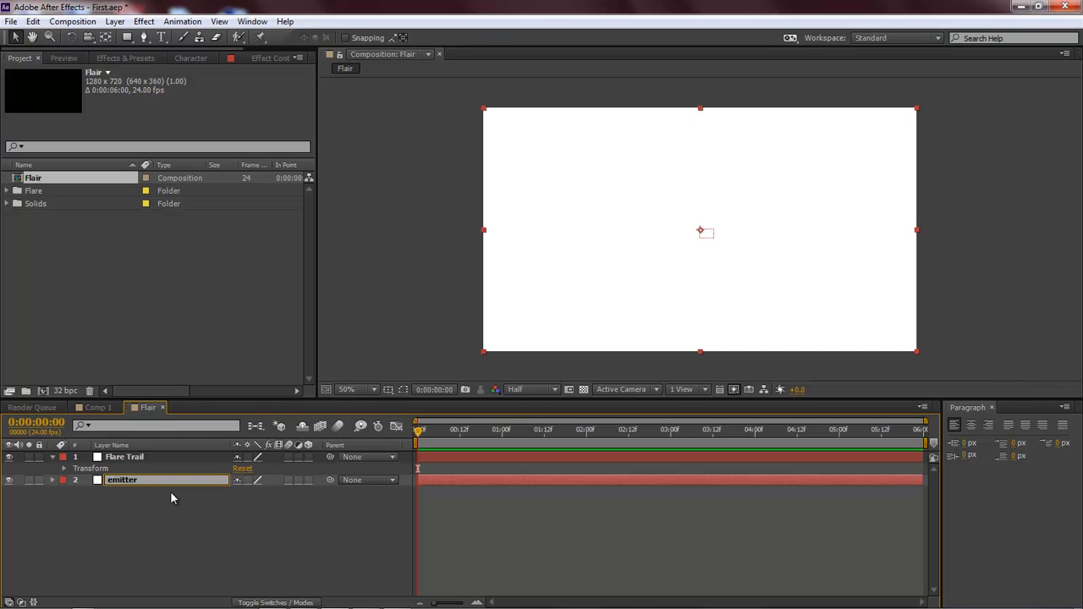
{"action": "key", "text": "ctrl+a"}
{"action": "type", "text": "Emitter"}
{"action": "key", "text": "Return"}
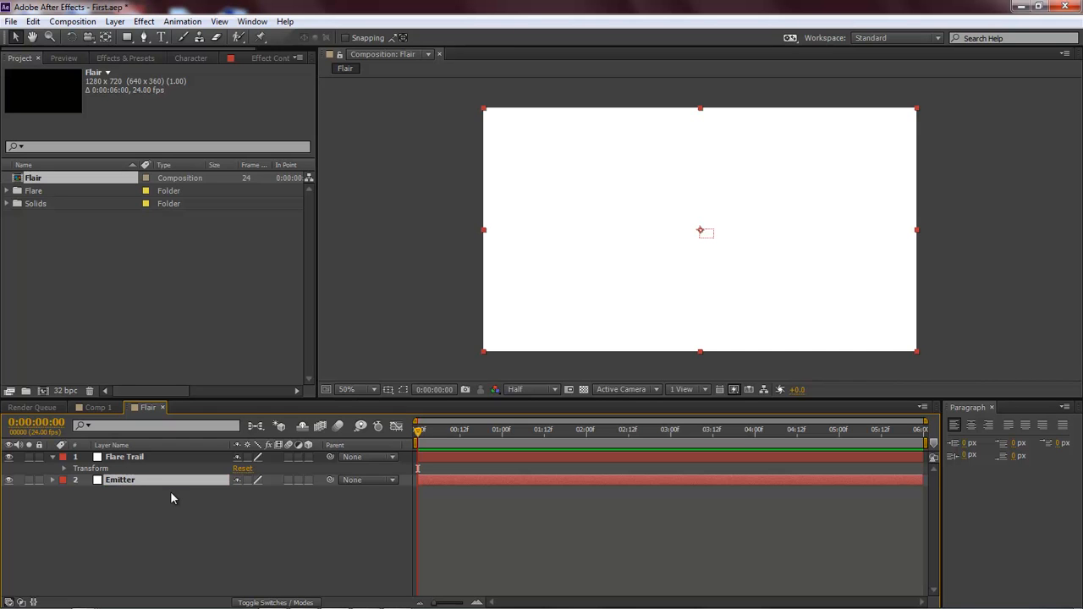
- Make the Flare Trail null a 3D layer and reveal its transform properties
{"action": "left_click", "coordinate": [119, 457]}
{"action": "left_click", "coordinate": [63, 468]}
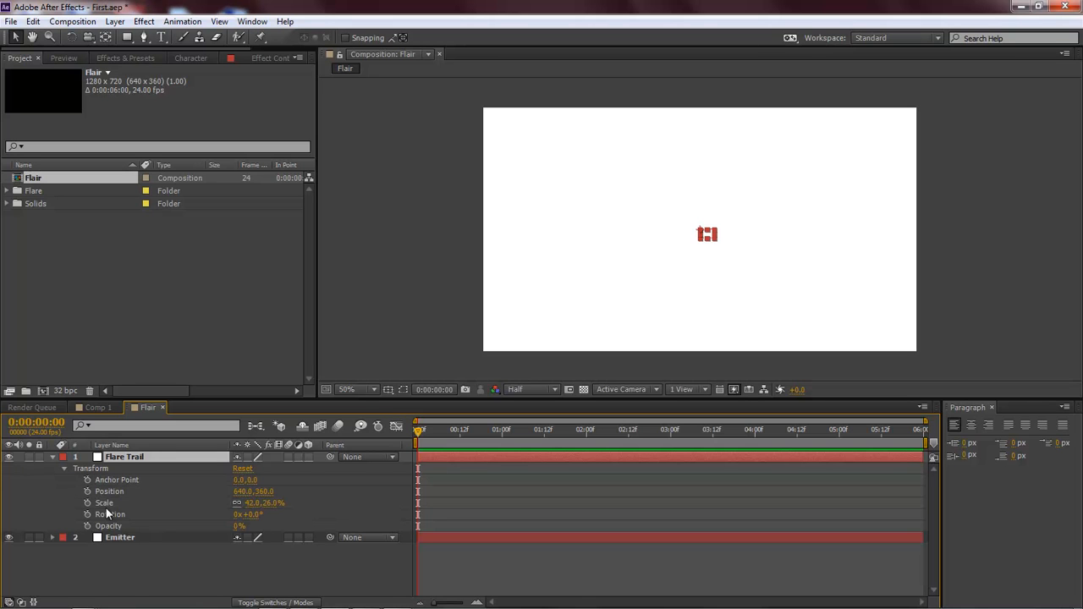
{"action": "left_click", "coordinate": [309, 457]}
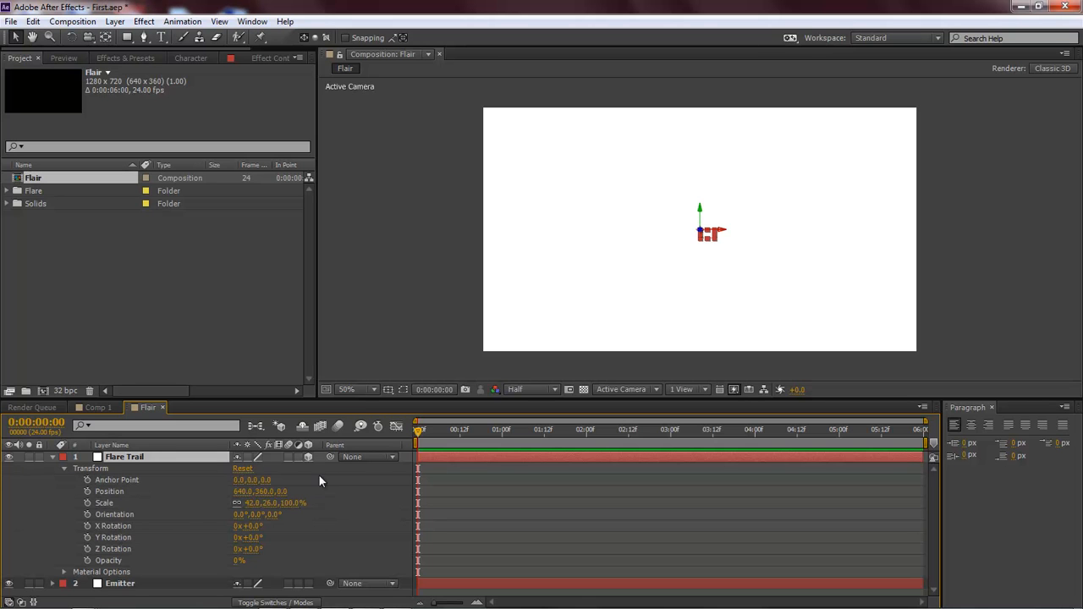
- Keyframe the Flare Trail Position at 0:00:00:00, placing the null outside the frame's upper-right corner at about 1402, -50, 0
{"action": "left_click", "coordinate": [87, 491]}
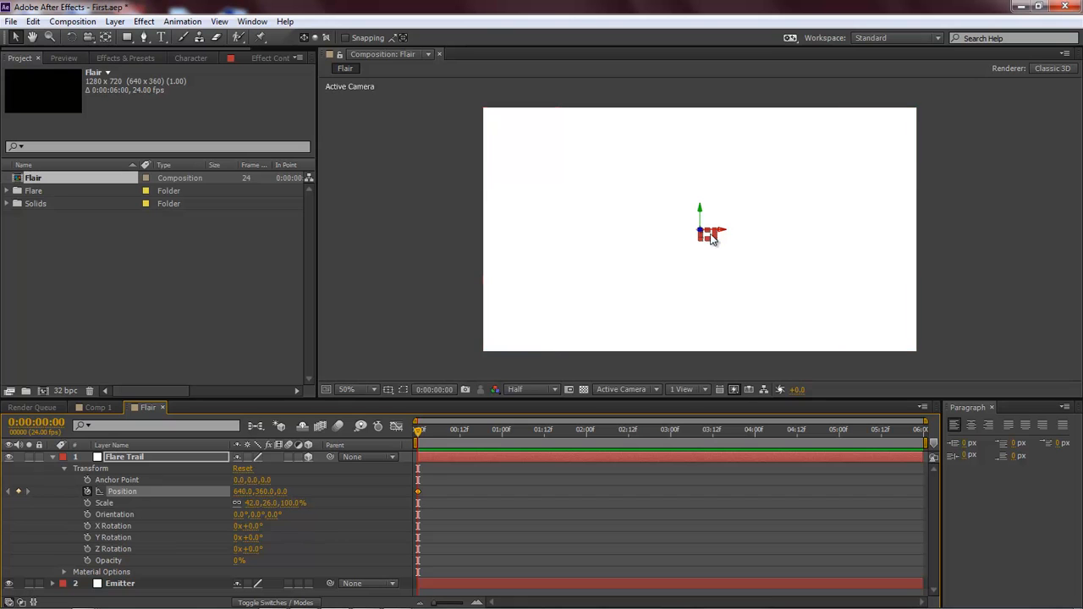
{"action": "left_click_drag", "start_coordinate": [708, 234], "coordinate": [971, 95]}
{"action": "key", "text": "ctrl+z"}
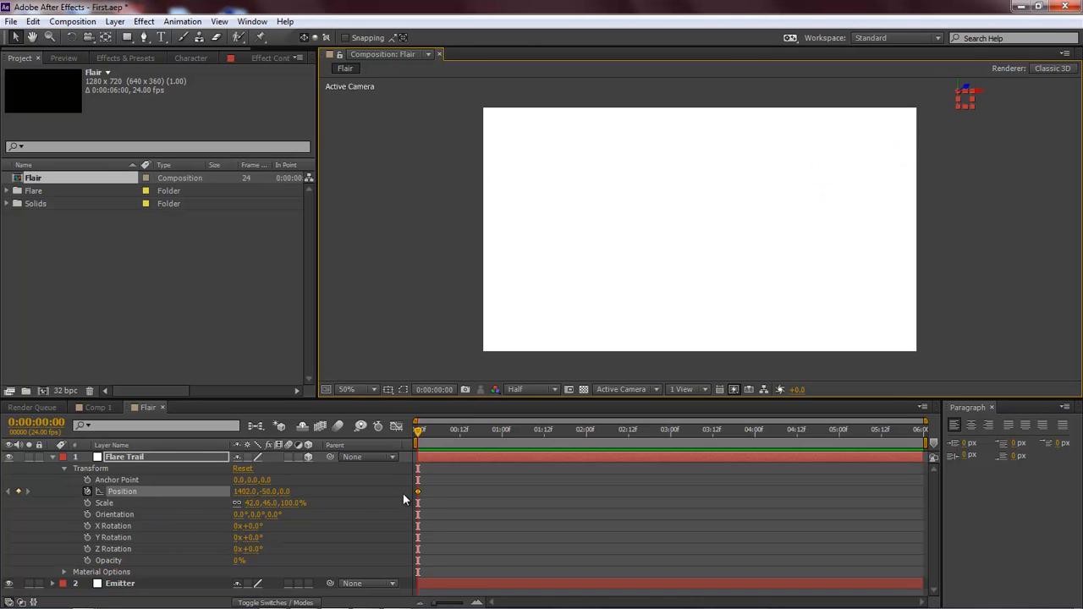
- Add a Position keyframe at 3 seconds beyond the frame's lower-left corner, about -182, 754, 0, and bend the motion path into an S-curve
{"action": "left_click_drag", "start_coordinate": [420, 434], "coordinate": [670, 435]}
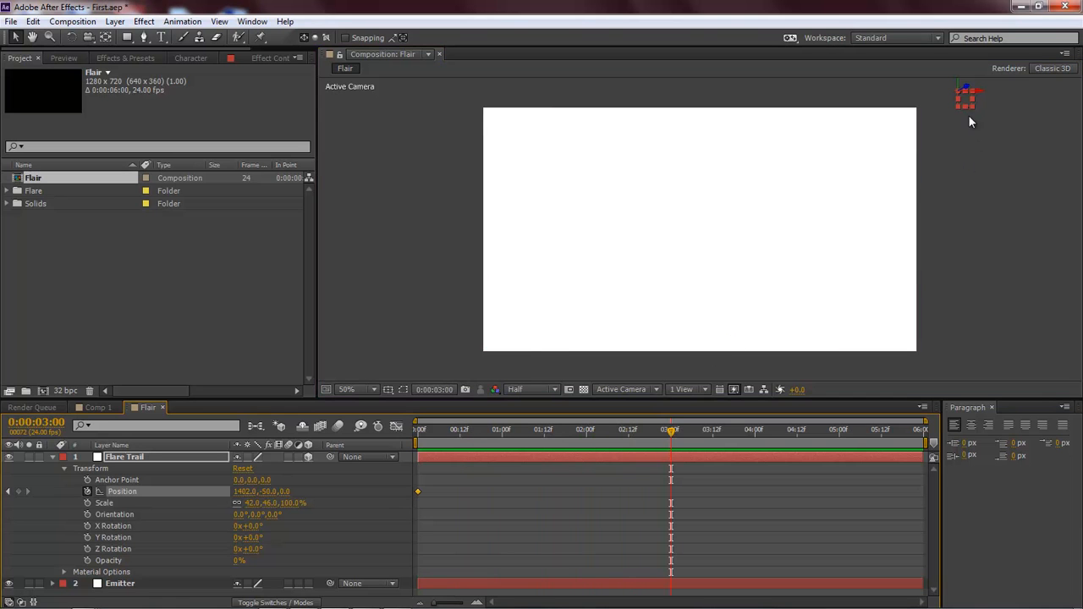
{"action": "left_click_drag", "start_coordinate": [966, 99], "coordinate": [432, 210]}
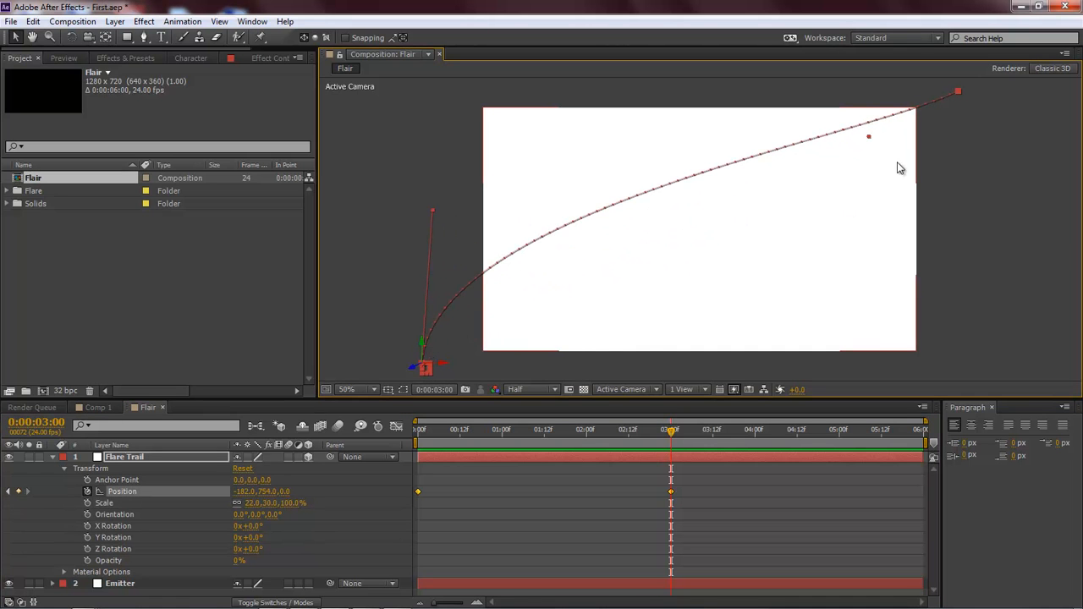
{"action": "left_click_drag", "start_coordinate": [870, 138], "coordinate": [948, 253]}
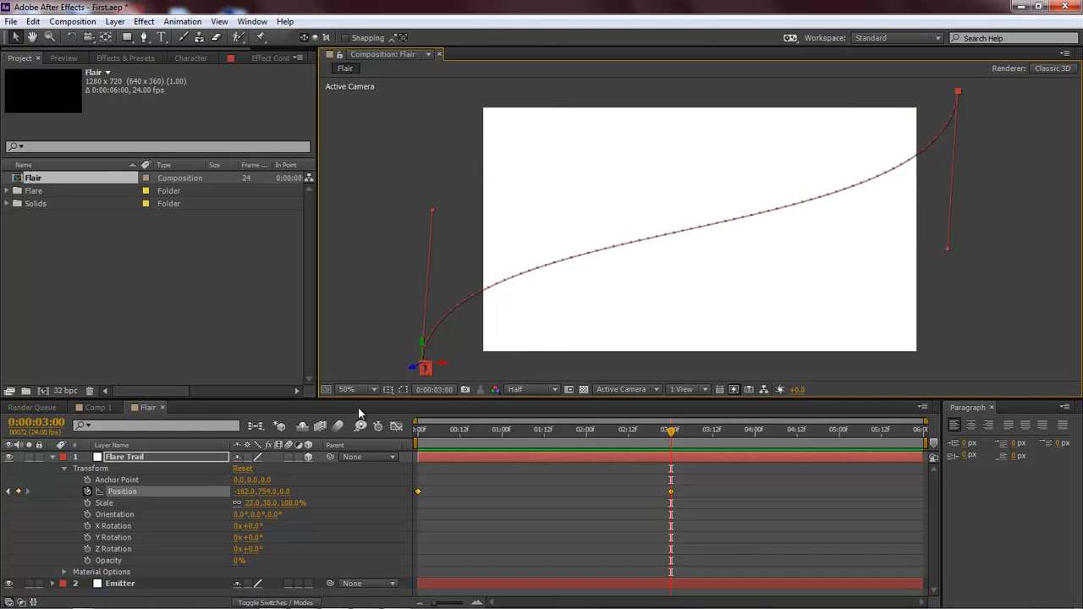
- Preview the null's motion along the curved path from the start of the composition
{"action": "left_click_drag", "start_coordinate": [681, 430], "coordinate": [376, 356]}
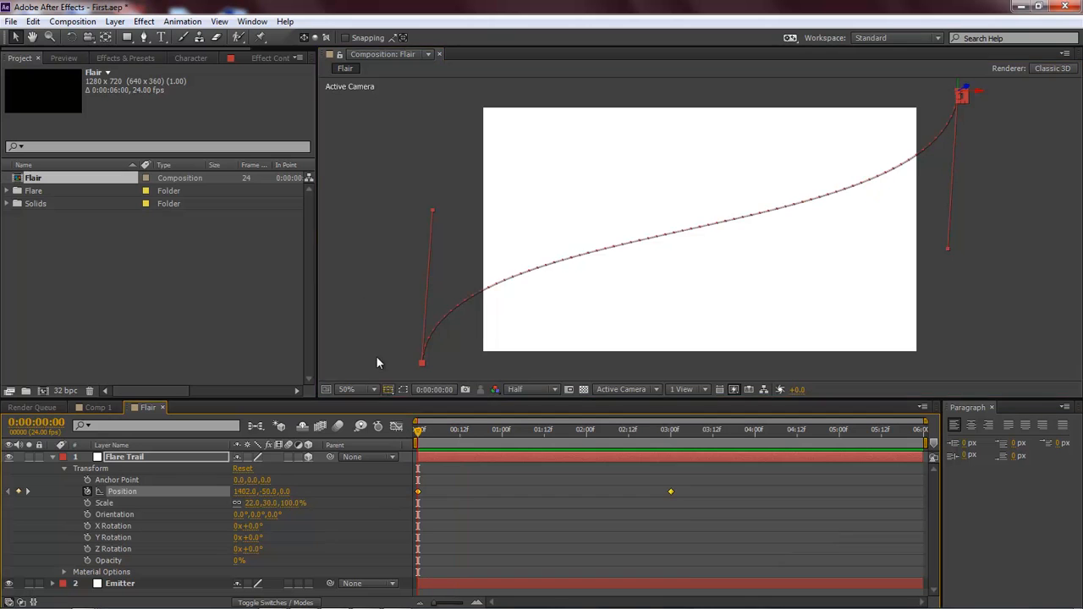
{"action": "left_click", "coordinate": [378, 325]}
{"action": "key", "text": "space"}
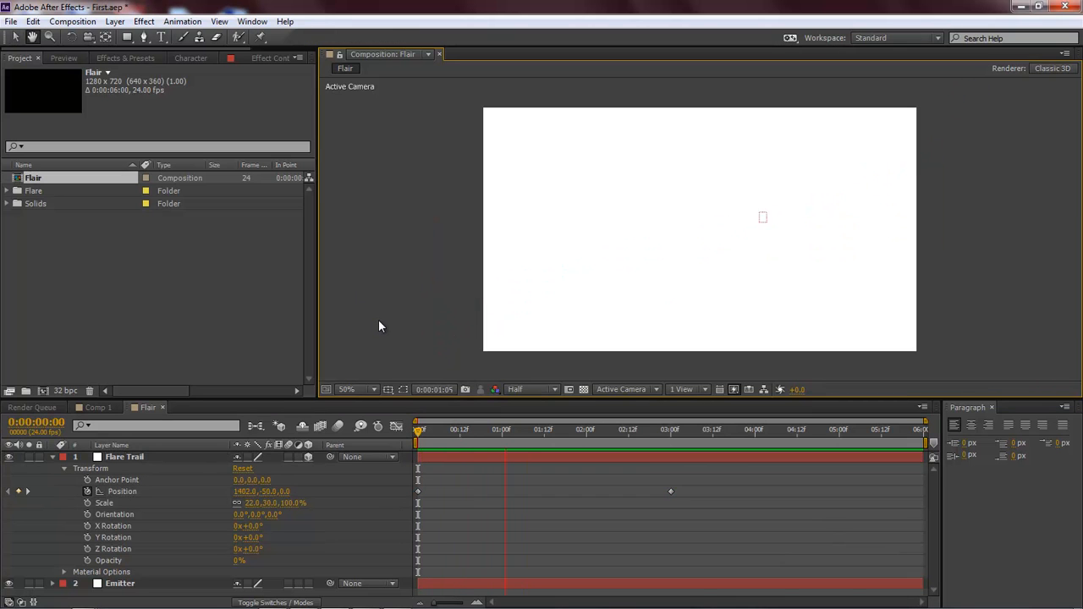
{"action": "key", "text": "space"}
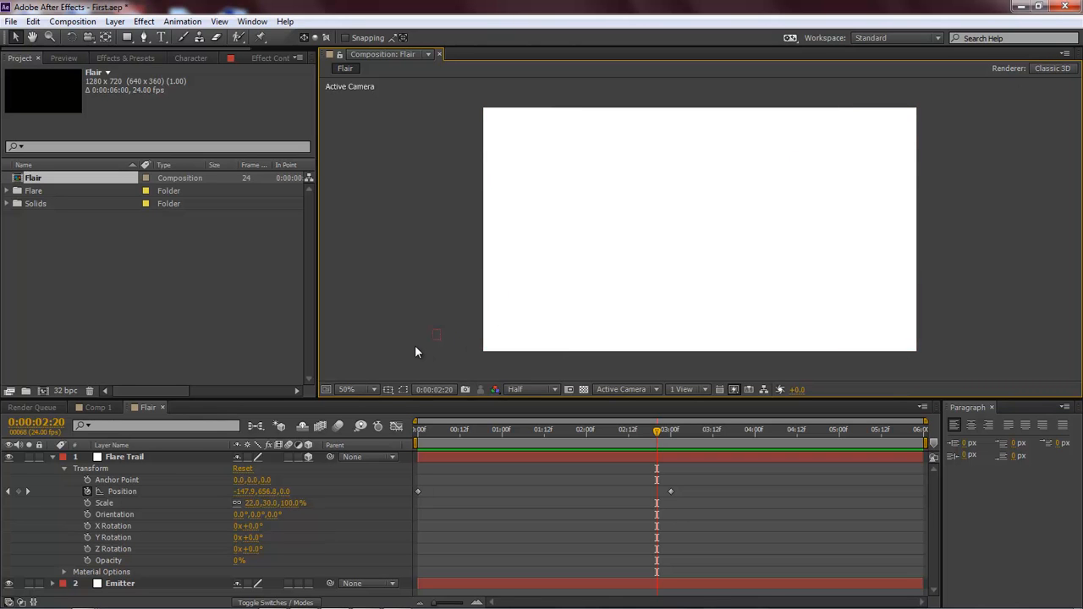
- Apply the Trapcode Particular effect to the Emitter layer
{"action": "left_click", "coordinate": [53, 458]}
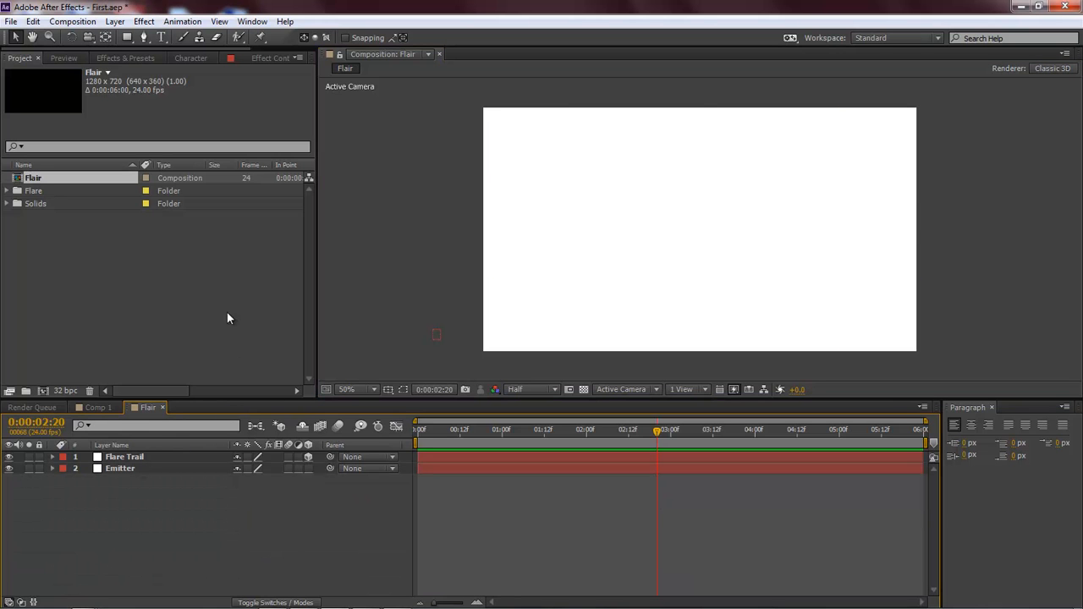
{"action": "left_click", "coordinate": [125, 468]}
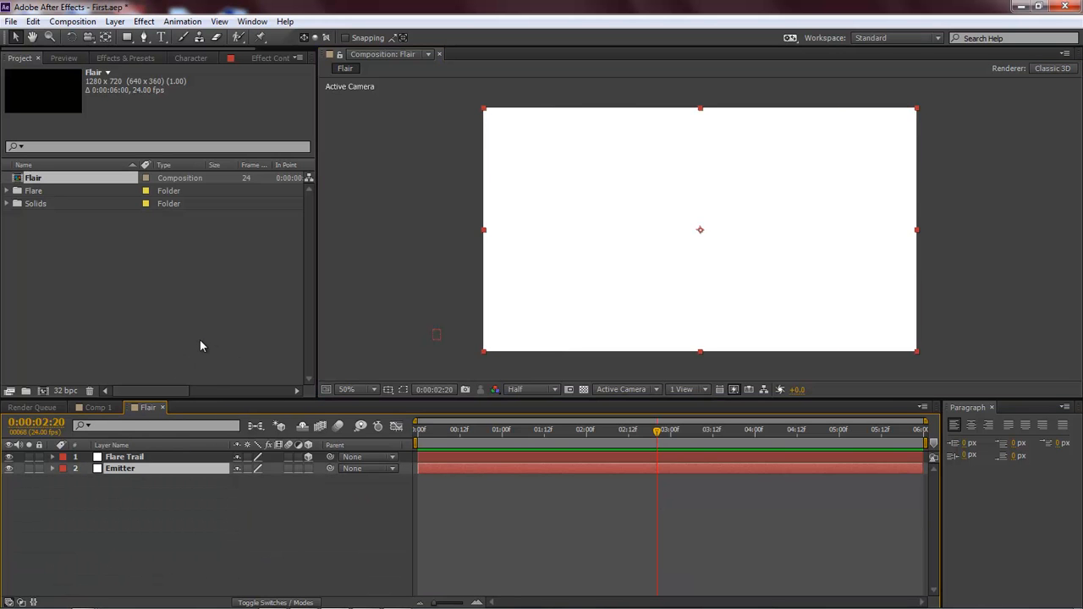
{"action": "left_click", "coordinate": [144, 21]}
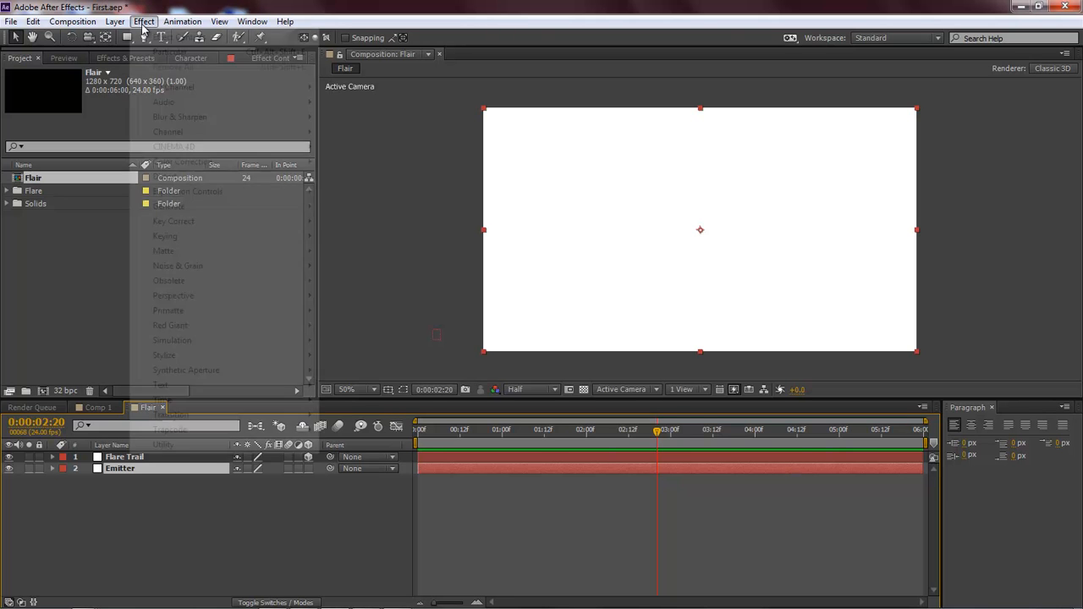
{"action": "mouse_move", "coordinate": [190, 438]}
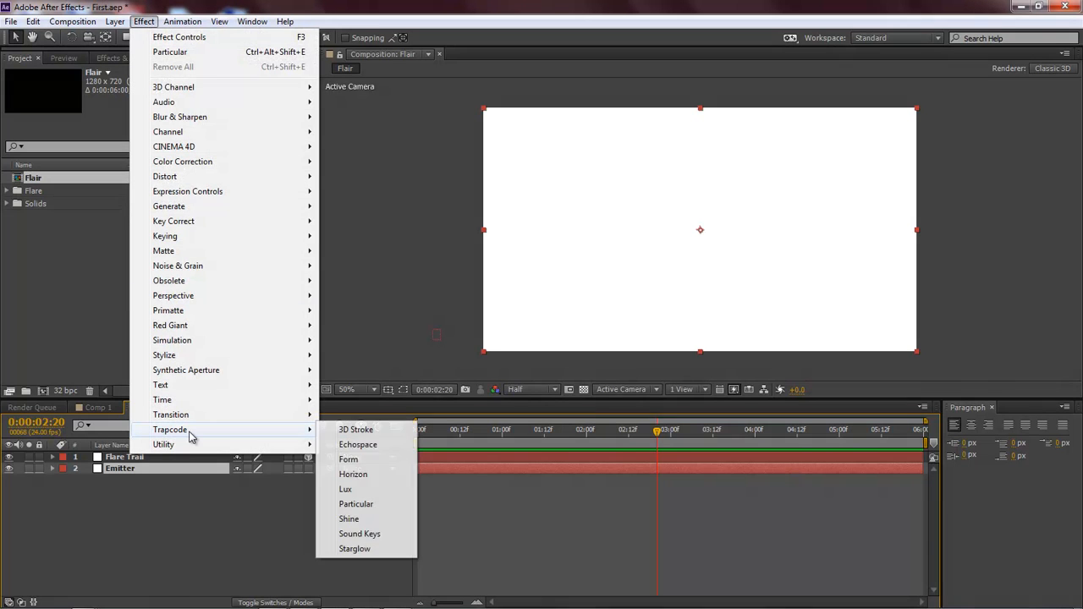
{"action": "left_click", "coordinate": [360, 505]}
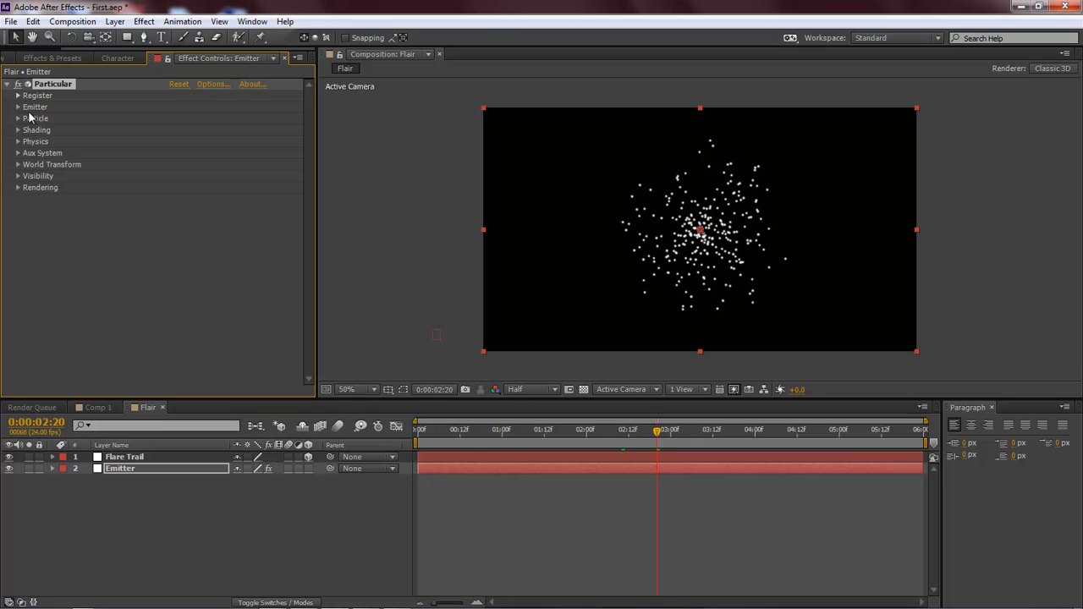
- Set Particular's Particles/sec to 300 and its Emitter Type to Layer
{"action": "left_click", "coordinate": [18, 107]}
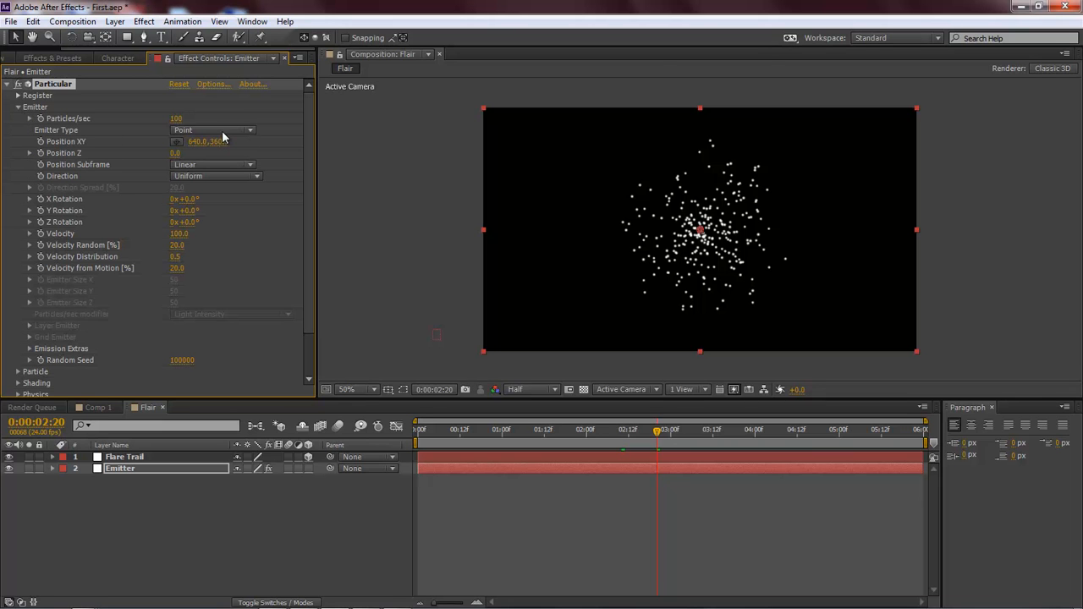
{"action": "left_click", "coordinate": [180, 118]}
{"action": "type", "text": "300"}
{"action": "key", "text": "Return"}
{"action": "left_click", "coordinate": [212, 130]}
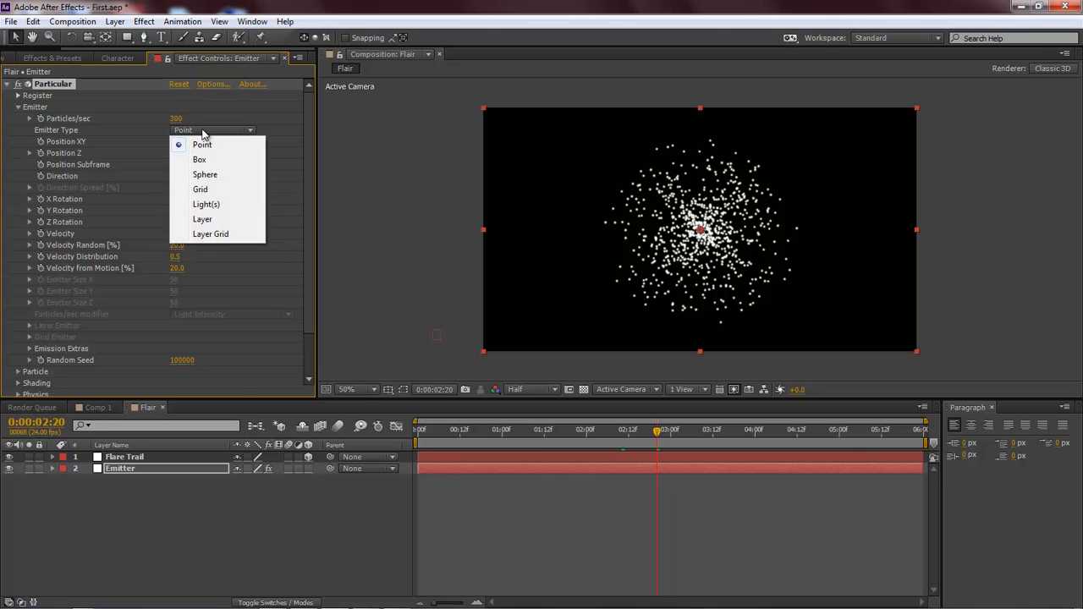
{"action": "left_click", "coordinate": [203, 220]}
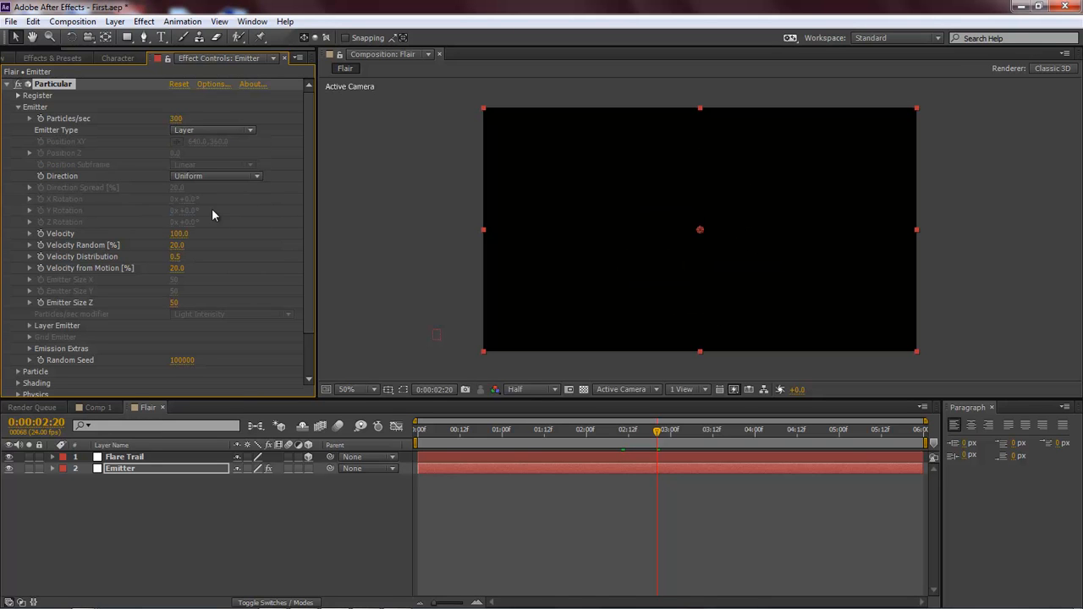
- Set Particular's Layer Emitter source to the Flare Trail layer
{"action": "left_click", "coordinate": [29, 329]}
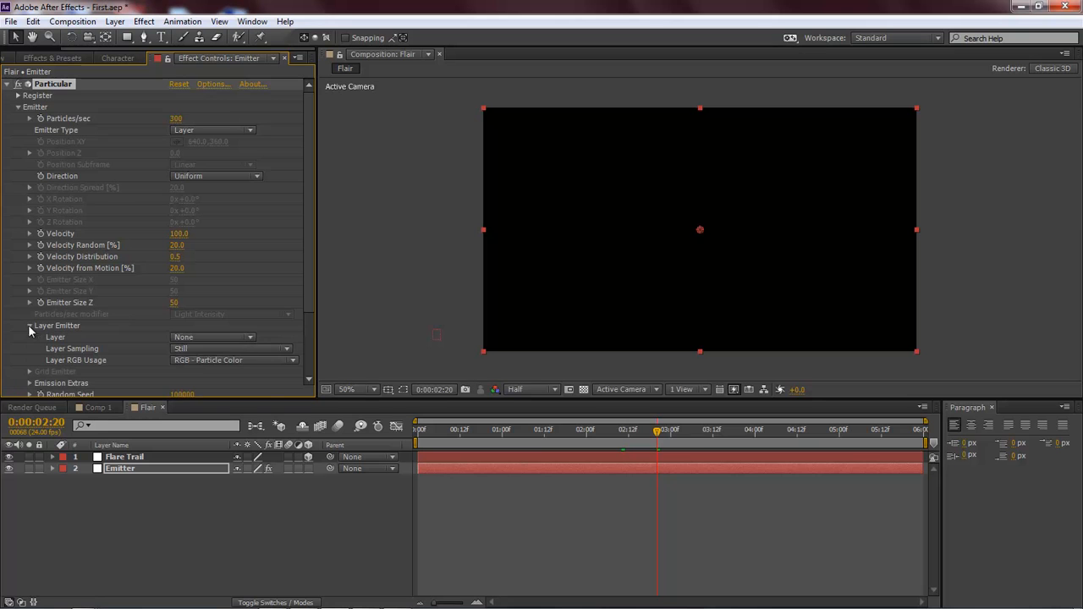
{"action": "left_click", "coordinate": [251, 339]}
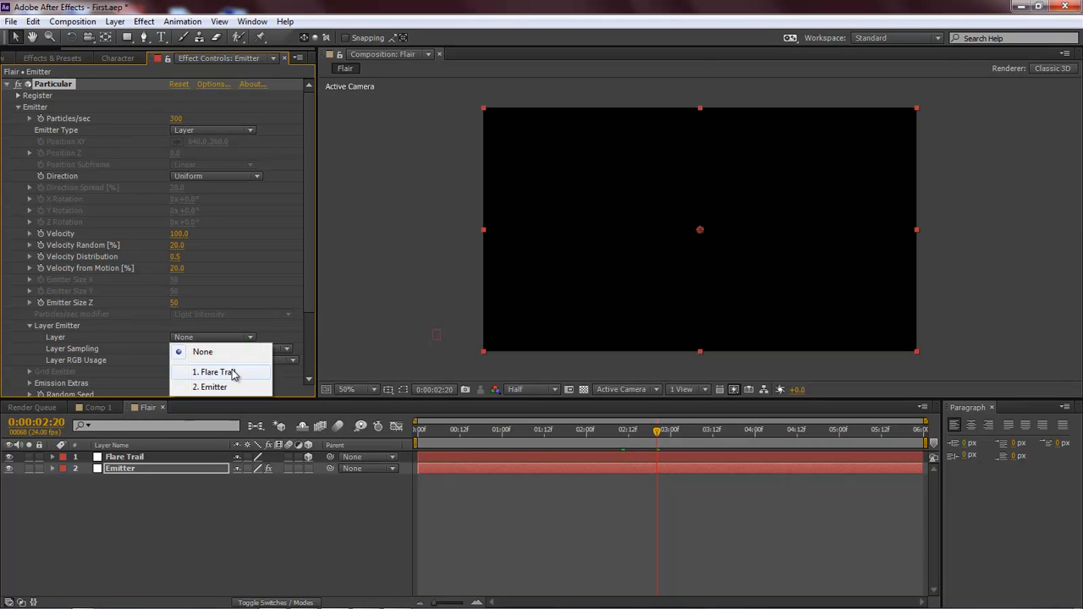
{"action": "left_click", "coordinate": [230, 373]}
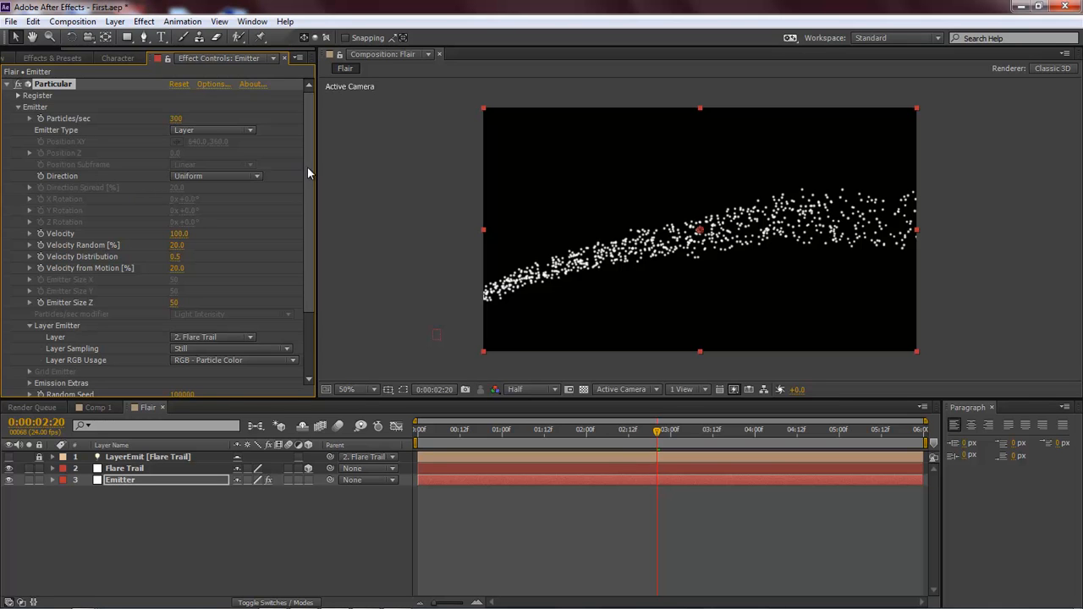
- Set the main particles' Life to 0.1 seconds
{"action": "scroll", "coordinate": [310, 253], "scroll_direction": "down", "scroll_amount": 2}
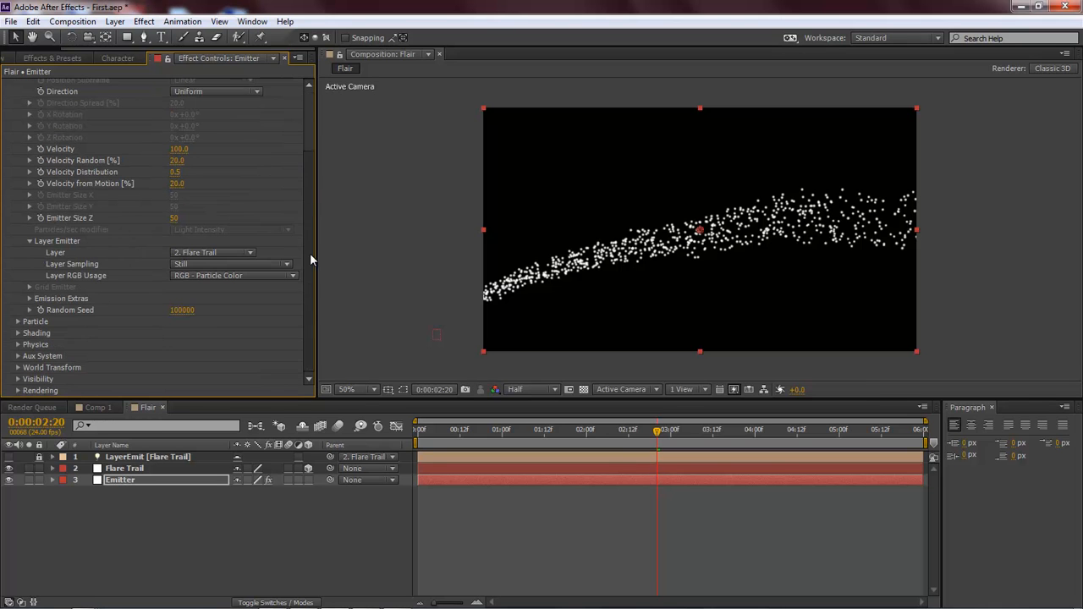
{"action": "left_click", "coordinate": [17, 322]}
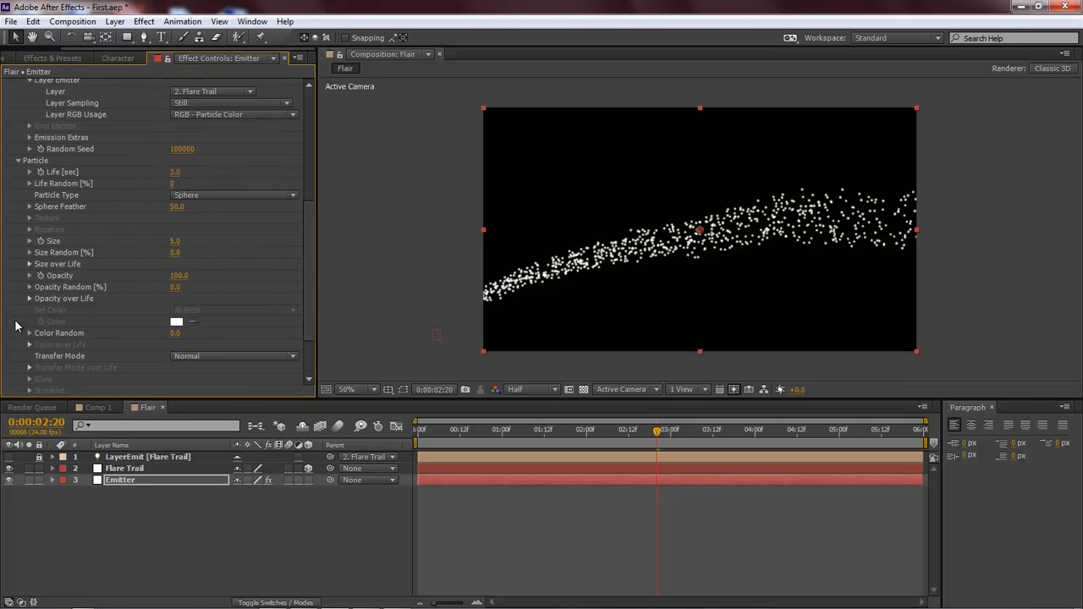
{"action": "left_click", "coordinate": [174, 172]}
{"action": "type", "text": ".1"}
{"action": "key", "text": "Return"}
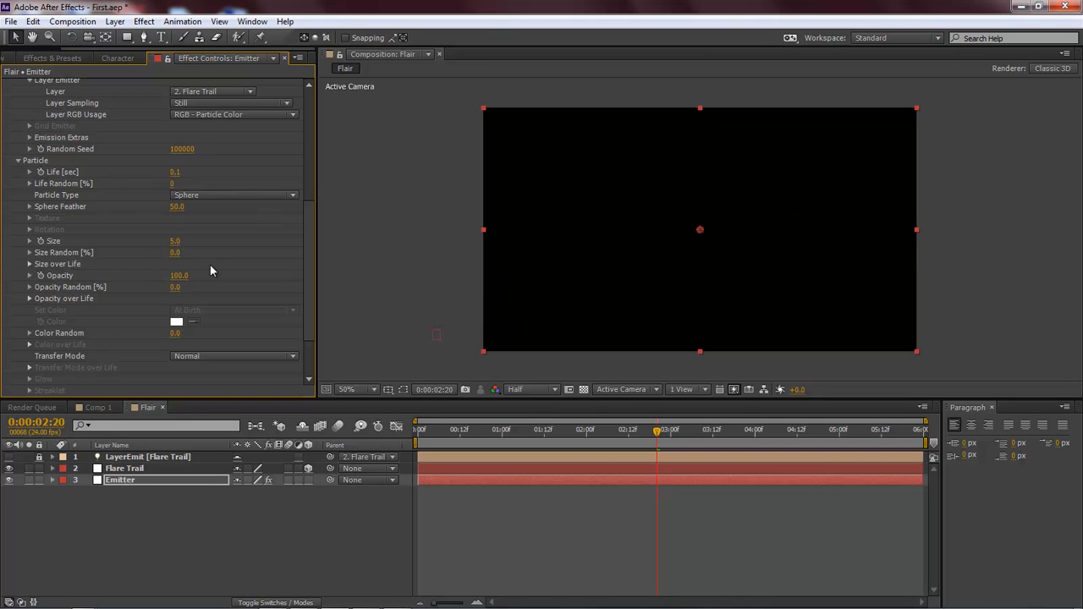
- Set the Air physics wind to X 250, Y -150 and Z -200, and check the particles at 0:00:01:16
{"action": "scroll", "coordinate": [309, 216], "scroll_direction": "down", "scroll_amount": 3}
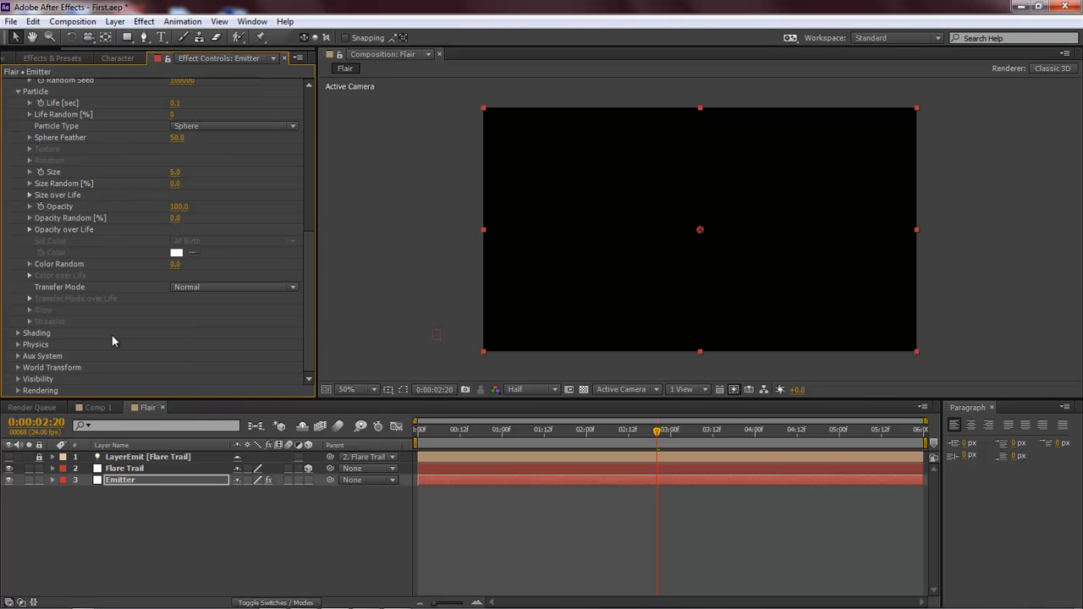
{"action": "left_click", "coordinate": [19, 345]}
{"action": "left_click", "coordinate": [29, 390]}
{"action": "scroll", "coordinate": [278, 226], "scroll_direction": "down", "scroll_amount": 6}
{"action": "scroll", "coordinate": [307, 254], "scroll_direction": "down", "scroll_amount": 3}
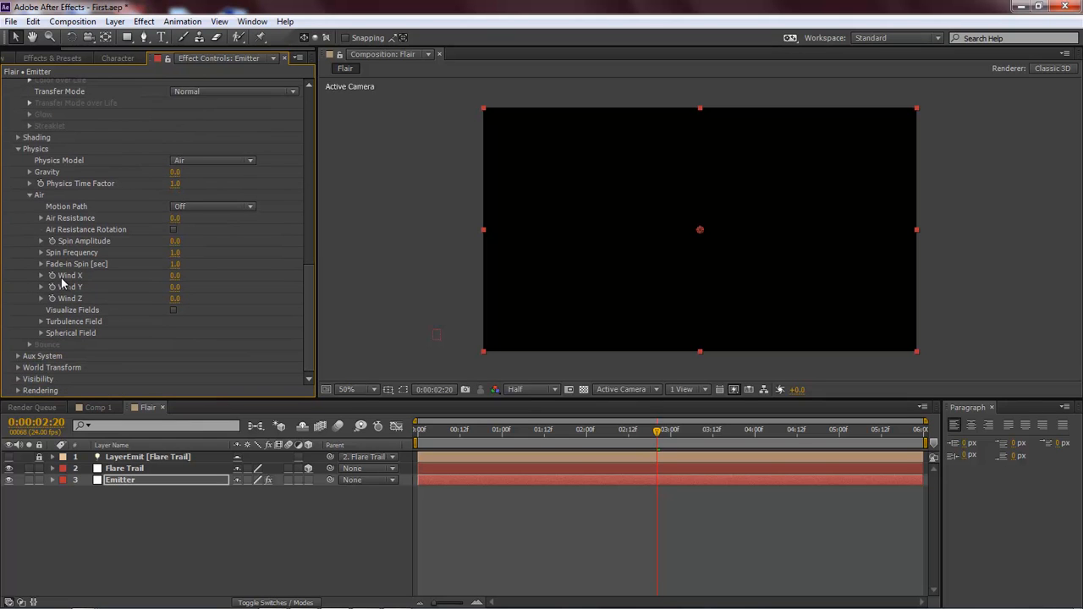
{"action": "left_click", "coordinate": [174, 276]}
{"action": "type", "text": "250"}
{"action": "key", "text": "Tab"}
{"action": "type", "text": "-150"}
{"action": "key", "text": "Tab"}
{"action": "type", "text": "-200"}
{"action": "key", "text": "Return"}
{"action": "left_click_drag", "start_coordinate": [657, 431], "coordinate": [558, 441]}
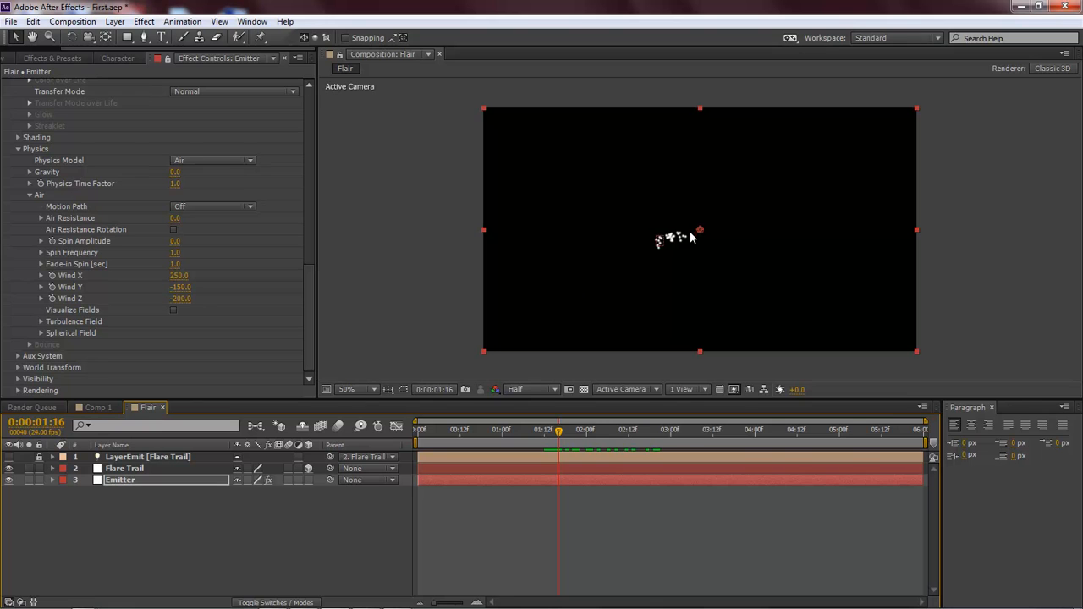
- Set the Turbulence Field's Affect Position to 10 and its Fade-in Time to 0.2 seconds
{"action": "left_click", "coordinate": [41, 321]}
{"action": "scroll", "coordinate": [39, 320], "scroll_direction": "down", "scroll_amount": 3}
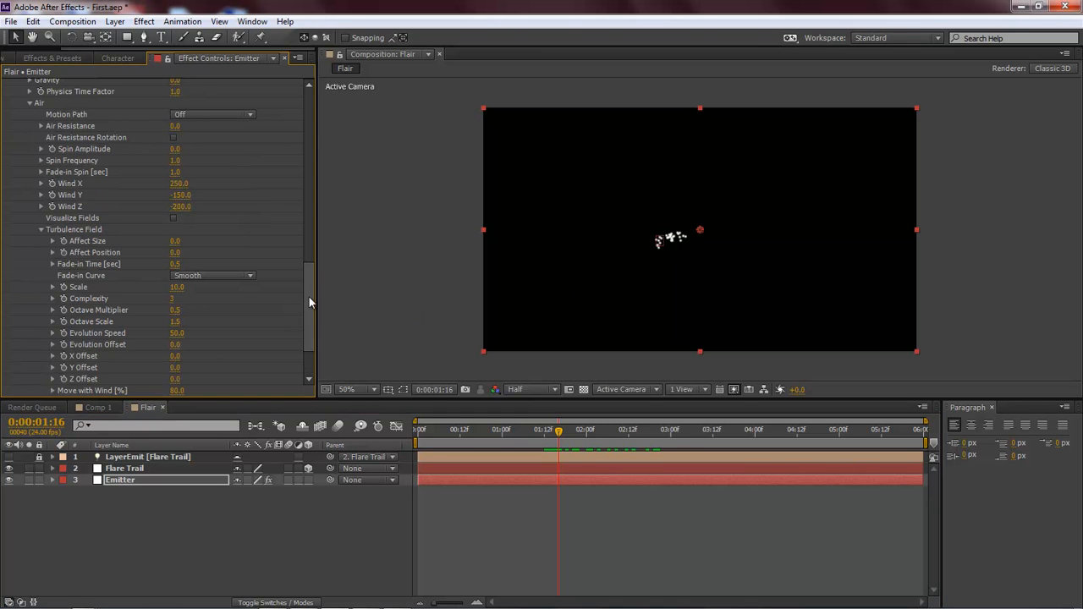
{"action": "left_click_drag", "start_coordinate": [312, 291], "coordinate": [310, 310]}
{"action": "left_click", "coordinate": [175, 184]}
{"action": "type", "text": "10"}
{"action": "key", "text": "Return"}
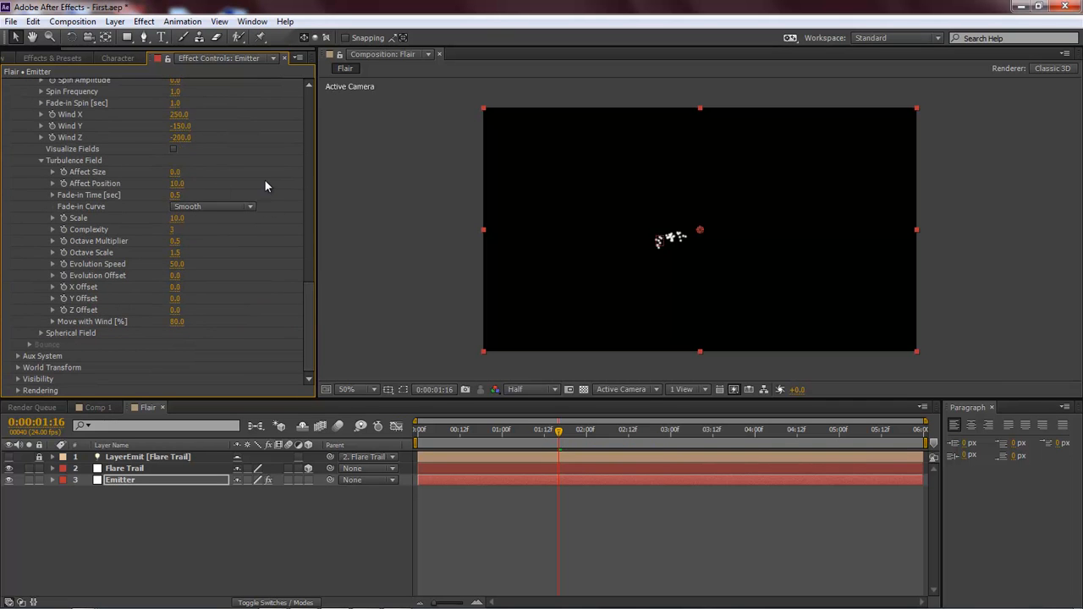
{"action": "left_click", "coordinate": [176, 194]}
{"action": "type", "text": ".2"}
{"action": "key", "text": "Return"}
- Make the Aux System emit continuously
{"action": "left_click", "coordinate": [18, 356]}
{"action": "scroll", "coordinate": [301, 219], "scroll_direction": "down", "scroll_amount": 5}
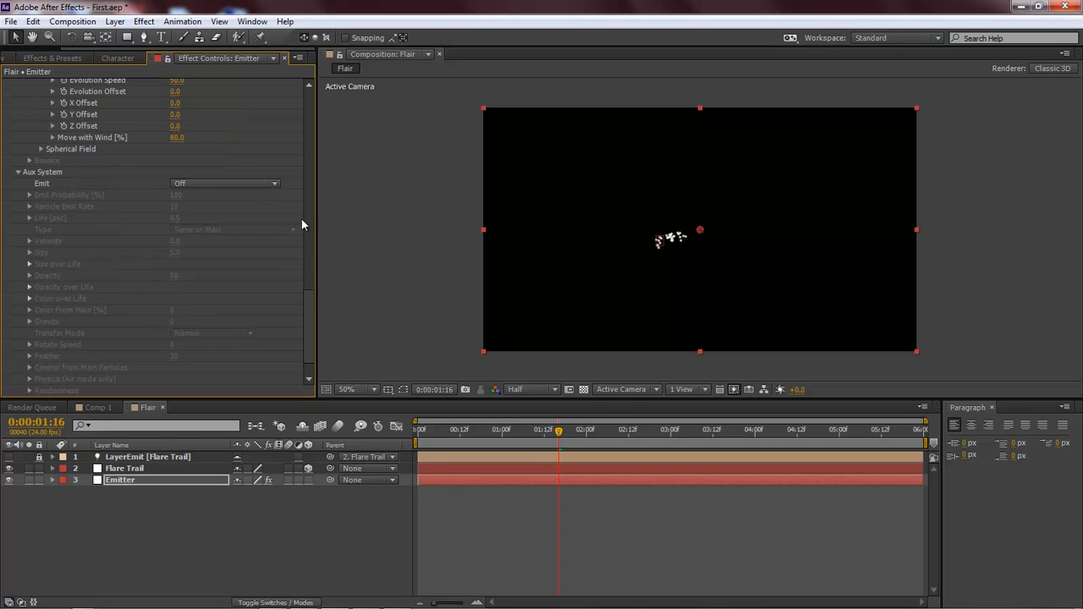
{"action": "left_click", "coordinate": [245, 184]}
{"action": "left_click", "coordinate": [207, 230]}
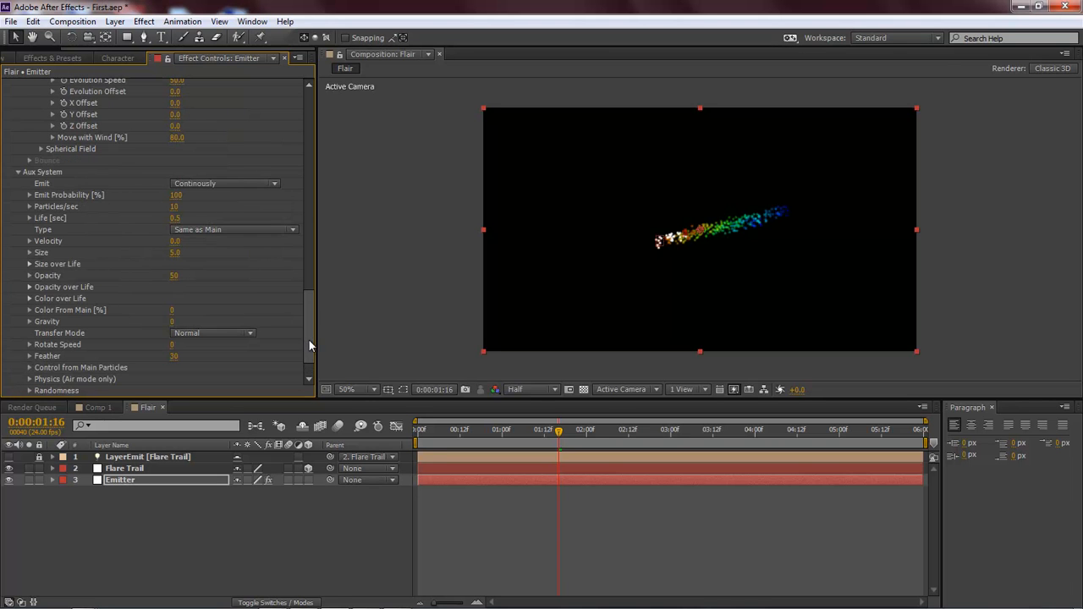
- Set the main particles' Size to 0 so that only the auxiliary particles are drawn
{"action": "left_click_drag", "start_coordinate": [308, 341], "coordinate": [309, 240]}
{"action": "scroll", "coordinate": [306, 215], "scroll_direction": "up", "scroll_amount": 1}
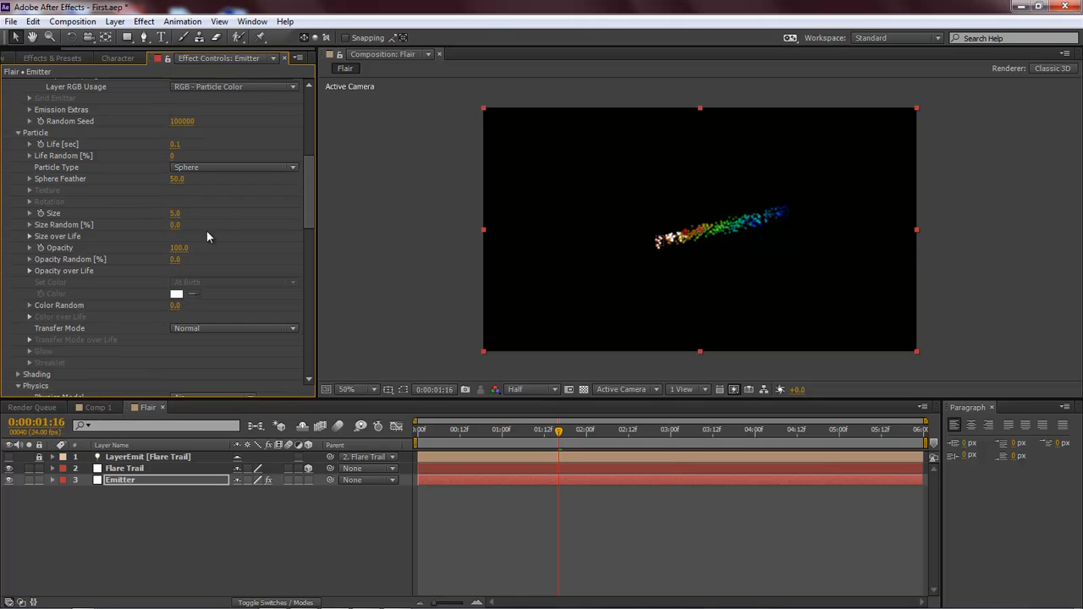
{"action": "left_click", "coordinate": [176, 213]}
{"action": "type", "text": "0"}
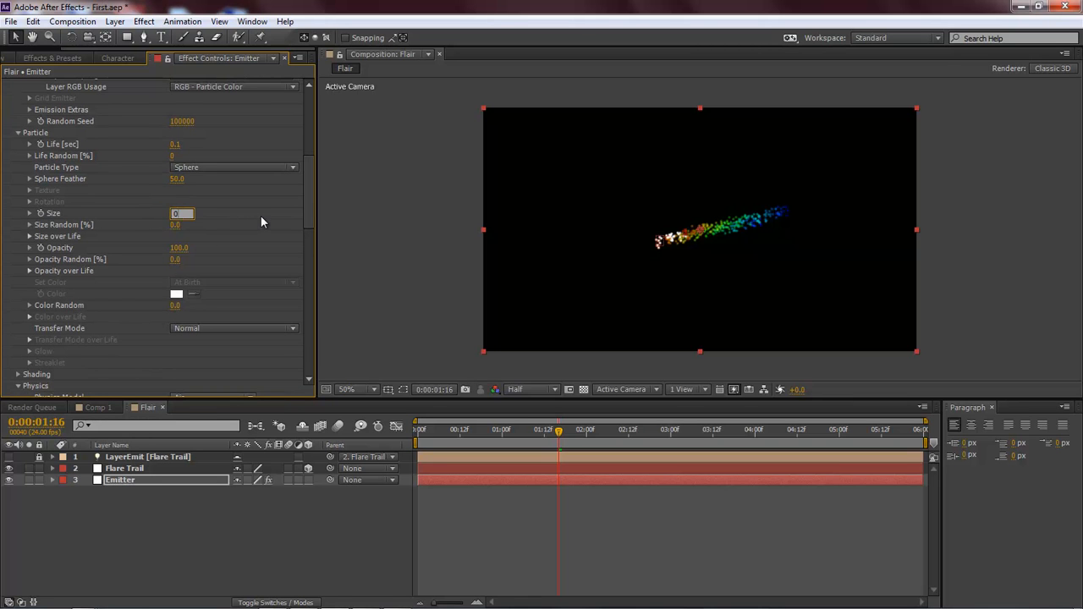
{"action": "key", "text": "Return"}
- Set the Aux System's Particles/sec to 50 and its Life to 1 second
{"action": "left_click_drag", "start_coordinate": [309, 173], "coordinate": [308, 362]}
{"action": "left_click", "coordinate": [173, 172]}
{"action": "type", "text": "50"}
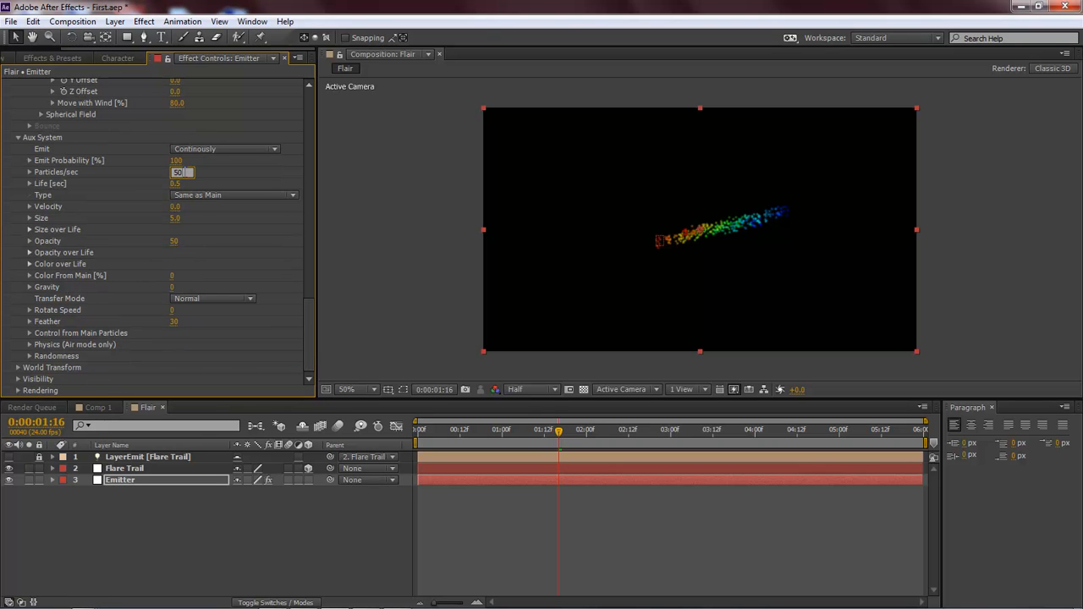
{"action": "key", "text": "Return"}
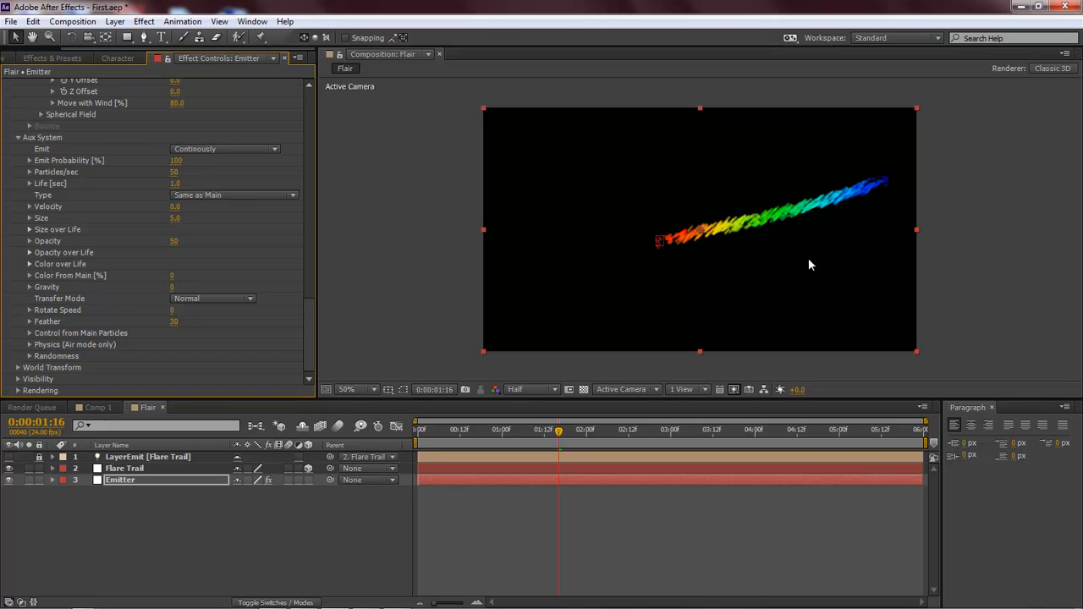
- Set the auxiliary particles' Size to 1 and their Opacity to 100
{"action": "left_click", "coordinate": [176, 218]}
{"action": "type", "text": "1"}
{"action": "key", "text": "Return"}
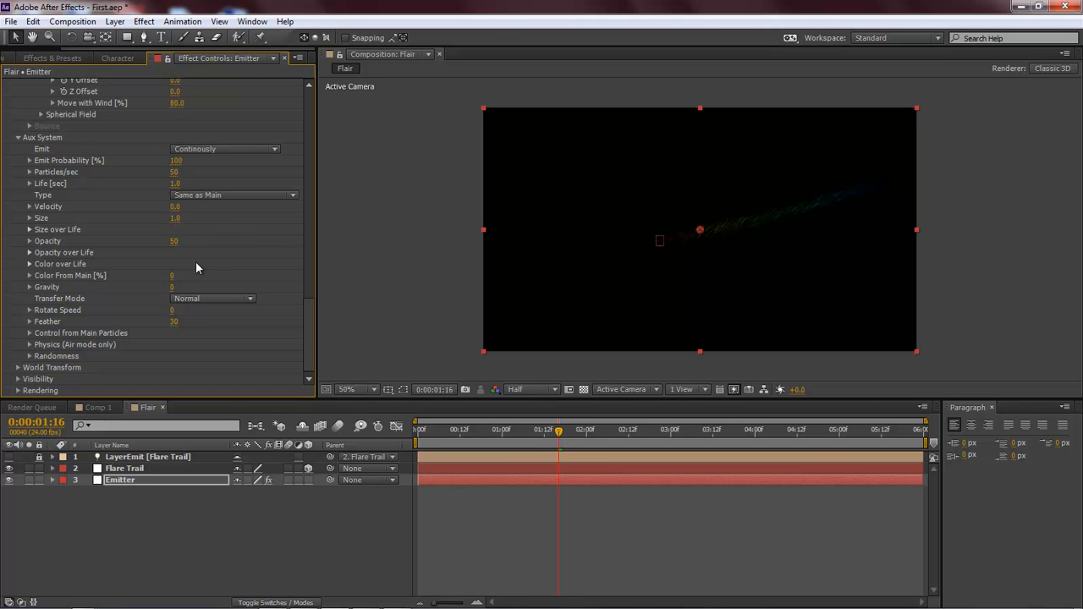
{"action": "left_click", "coordinate": [174, 244]}
{"action": "type", "text": "100"}
{"action": "key", "text": "Return"}
- Set the Aux System's Wind Affect to 100% and its Turbulence Position to 200
{"action": "left_click", "coordinate": [57, 346]}
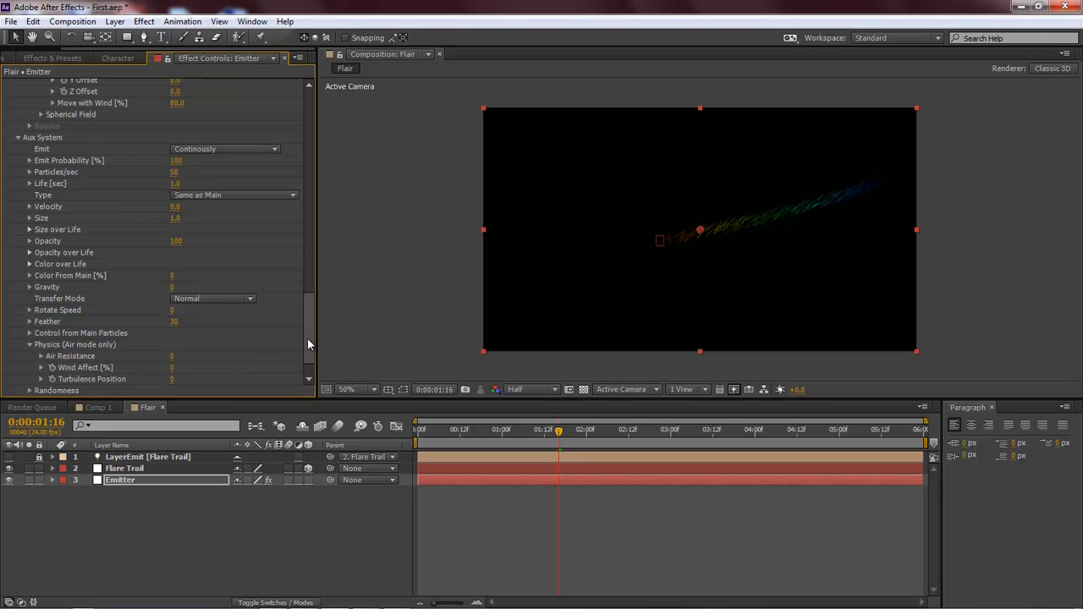
{"action": "left_click_drag", "start_coordinate": [307, 338], "coordinate": [307, 365]}
{"action": "left_click", "coordinate": [172, 333]}
{"action": "type", "text": "100"}
{"action": "key", "text": "Tab"}
{"action": "type", "text": "200"}
{"action": "key", "text": "Return"}
- Set the Aux System's Randomness to 100 for Life, 100 for Size and 70 for Opacity
{"action": "left_click", "coordinate": [29, 356]}
{"action": "scroll", "coordinate": [307, 319], "scroll_direction": "down", "scroll_amount": 1}
{"action": "left_click", "coordinate": [173, 333]}
{"action": "type", "text": "100"}
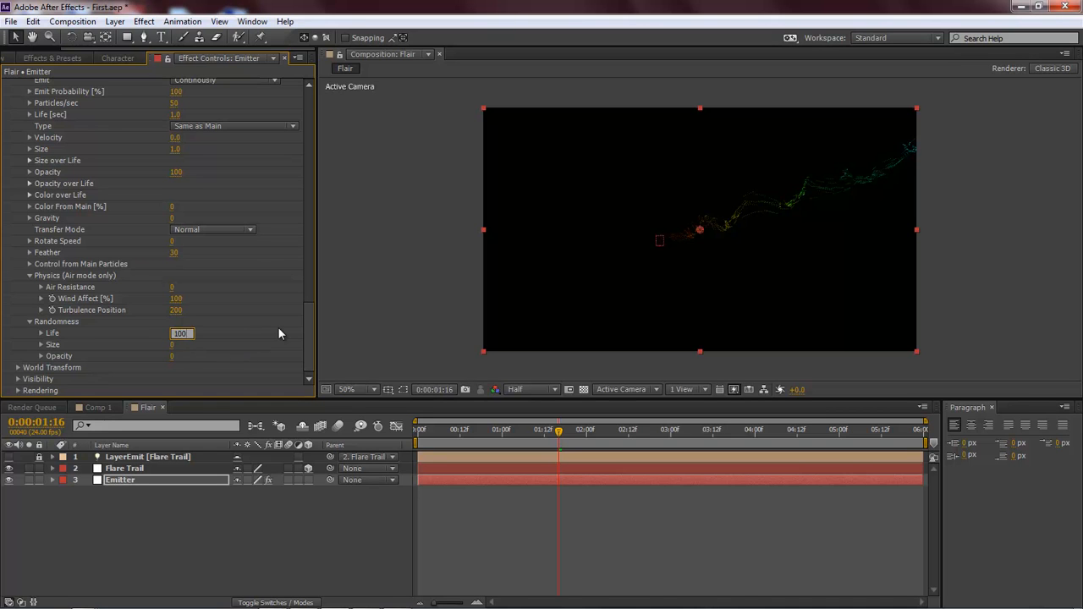
{"action": "key", "text": "Tab"}
{"action": "type", "text": "100"}
{"action": "key", "text": "Tab"}
{"action": "type", "text": "70"}
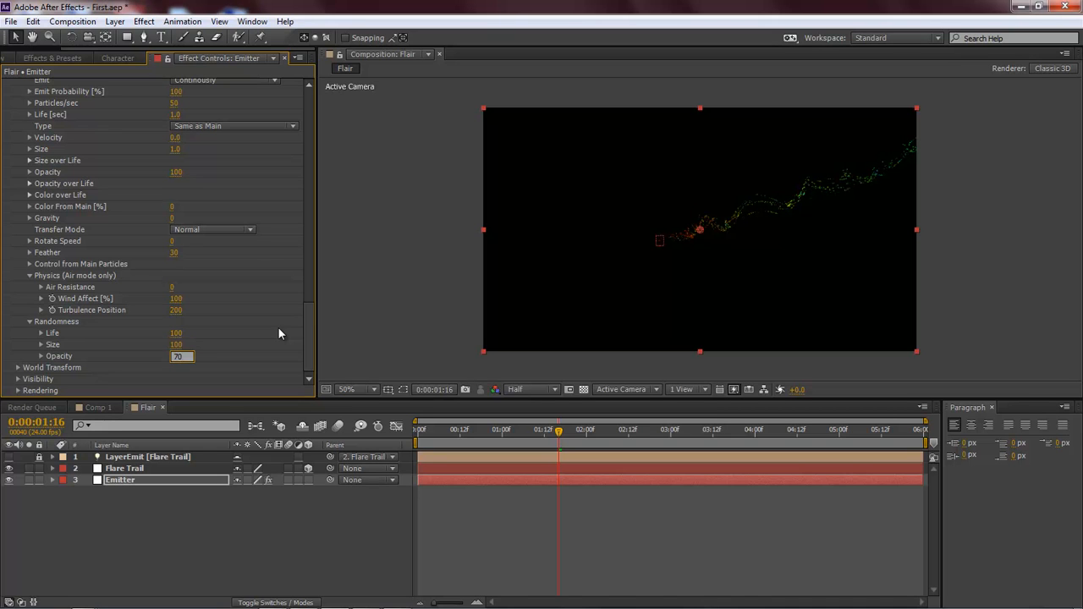
{"action": "key", "text": "Return"}
- Turn on Particular's Motion Blur in the Rendering settings with a Shutter Angle of 60
{"action": "left_click", "coordinate": [18, 390]}
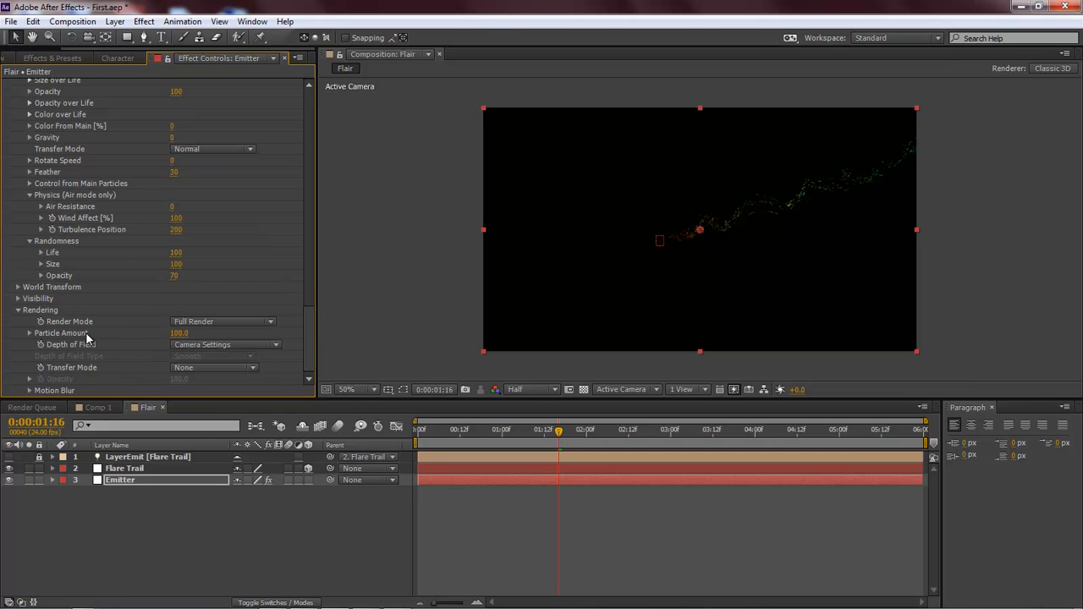
{"action": "left_click", "coordinate": [29, 391]}
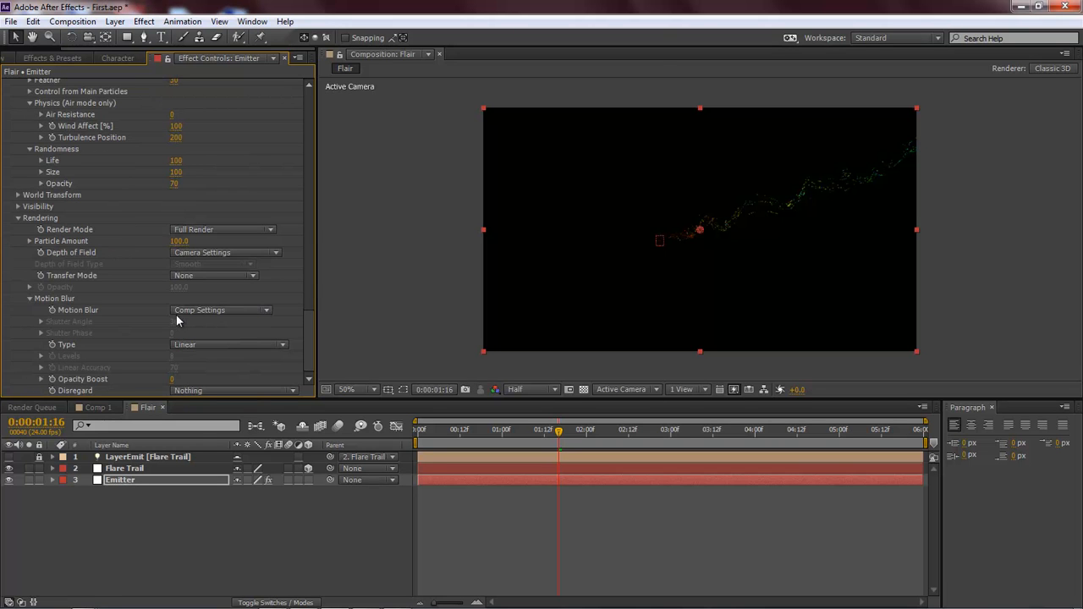
{"action": "left_click", "coordinate": [261, 310]}
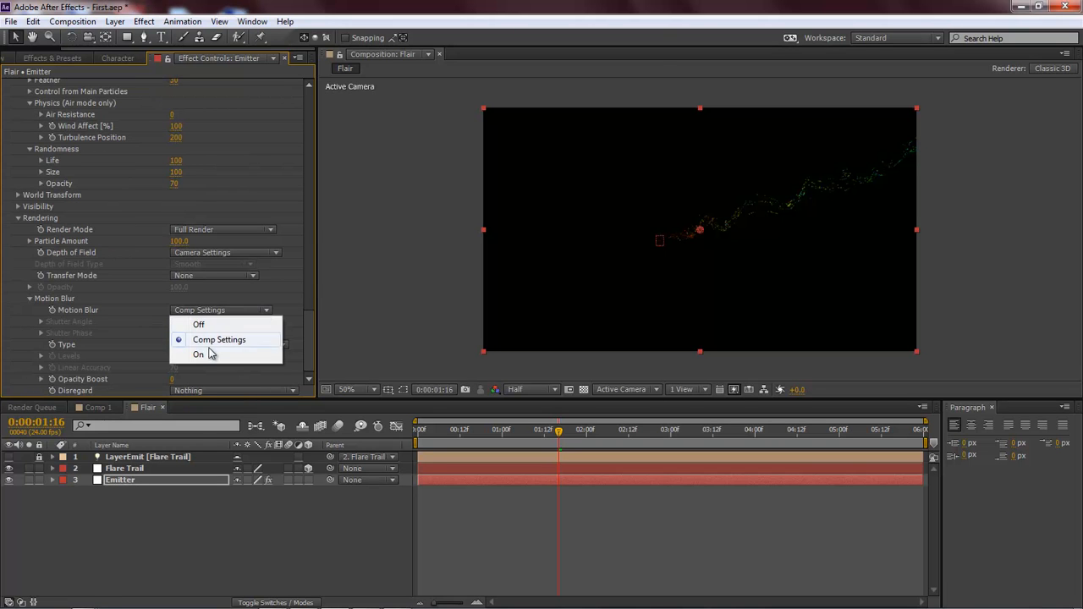
{"action": "left_click", "coordinate": [209, 356]}
{"action": "left_click", "coordinate": [177, 321]}
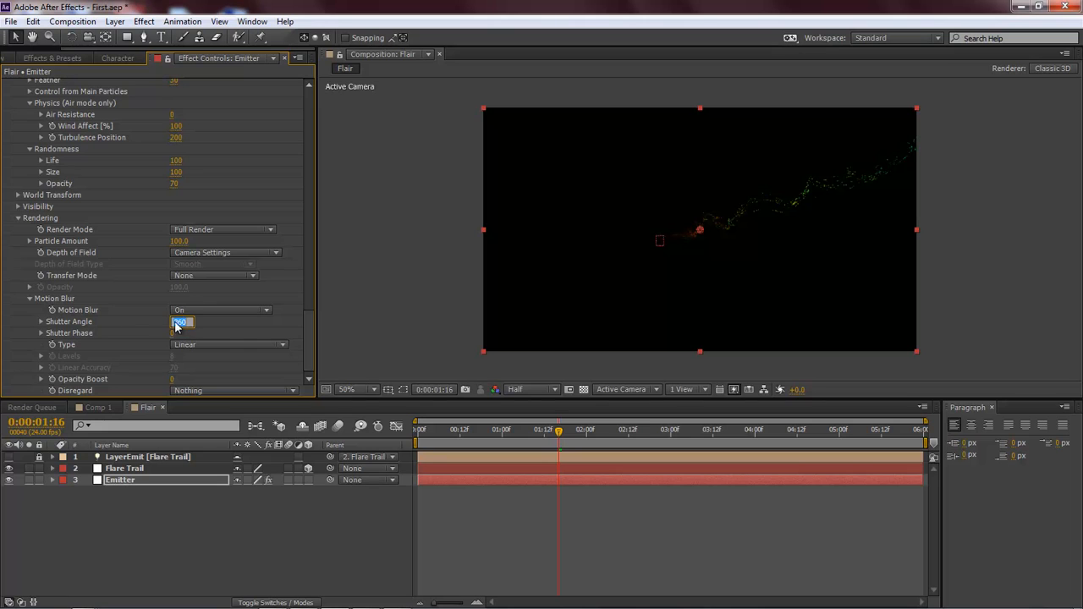
{"action": "type", "text": "60"}
{"action": "key", "text": "Return"}
- Preview the particle trail through the composition and return to its first frame
{"action": "left_click_drag", "start_coordinate": [558, 433], "coordinate": [674, 443]}
{"action": "key", "text": "KP_0"}
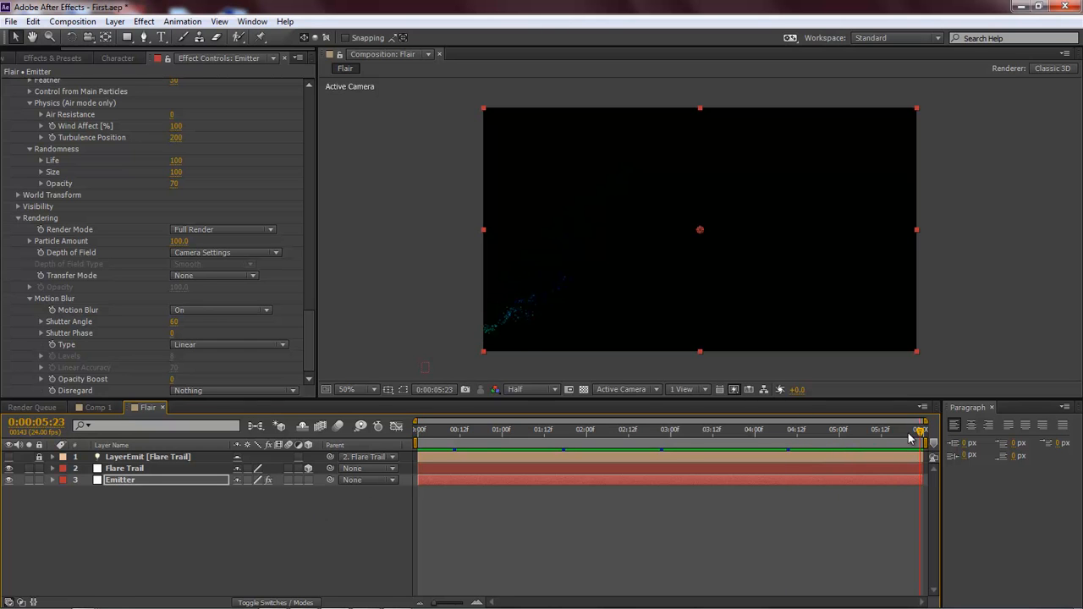
{"action": "key", "text": "Home"}
{"action": "left_click", "coordinate": [144, 512]}
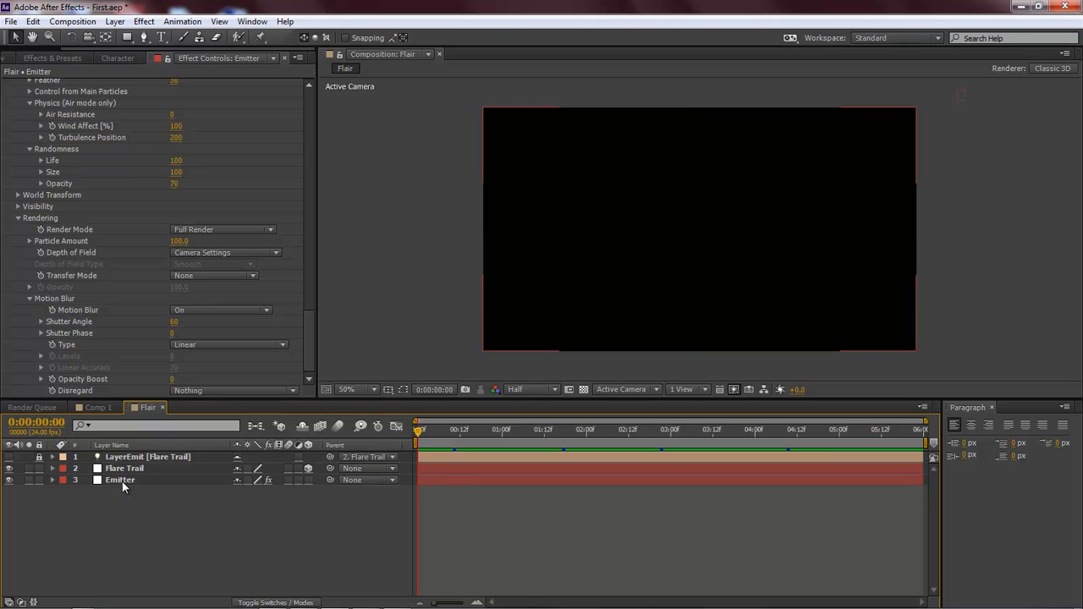
- Duplicate the Emitter layer and rename the copy Blue
{"action": "left_click", "coordinate": [121, 478]}
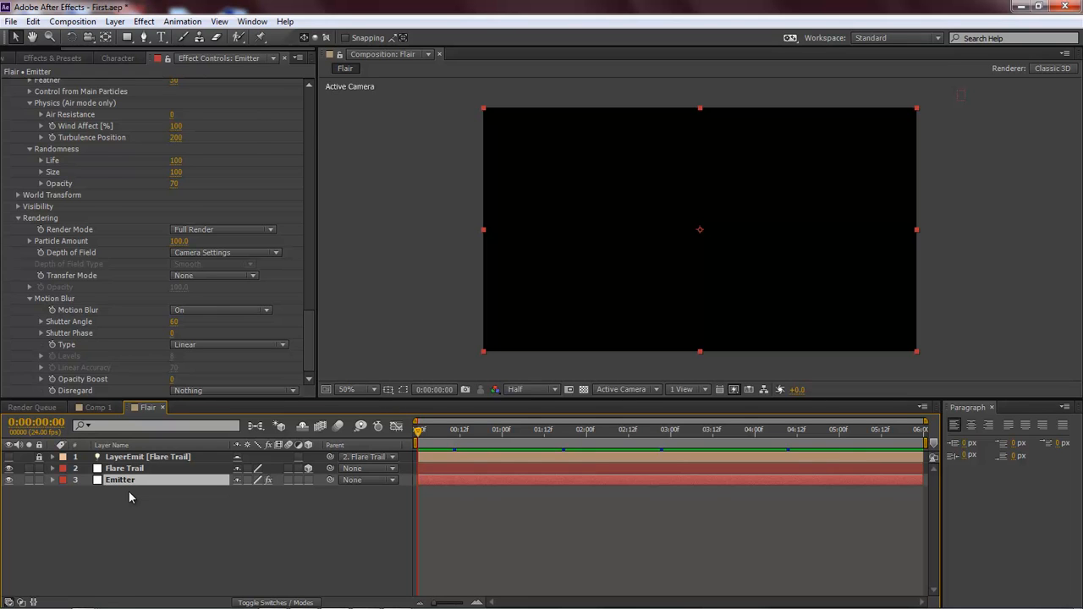
{"action": "key", "text": "ctrl+d"}
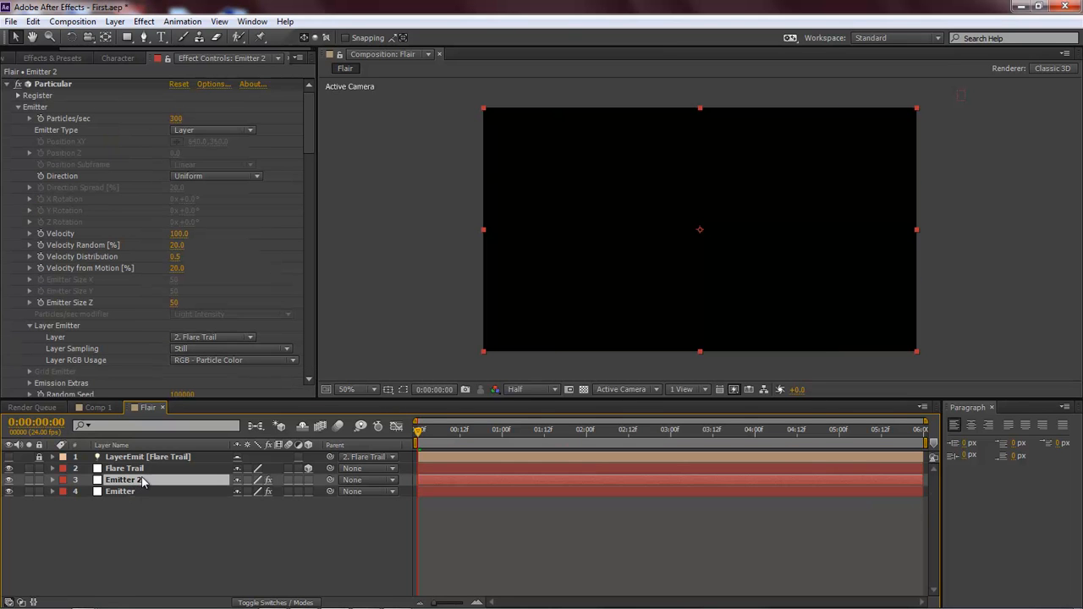
{"action": "key", "text": "Return"}
{"action": "type", "text": "Blue"}
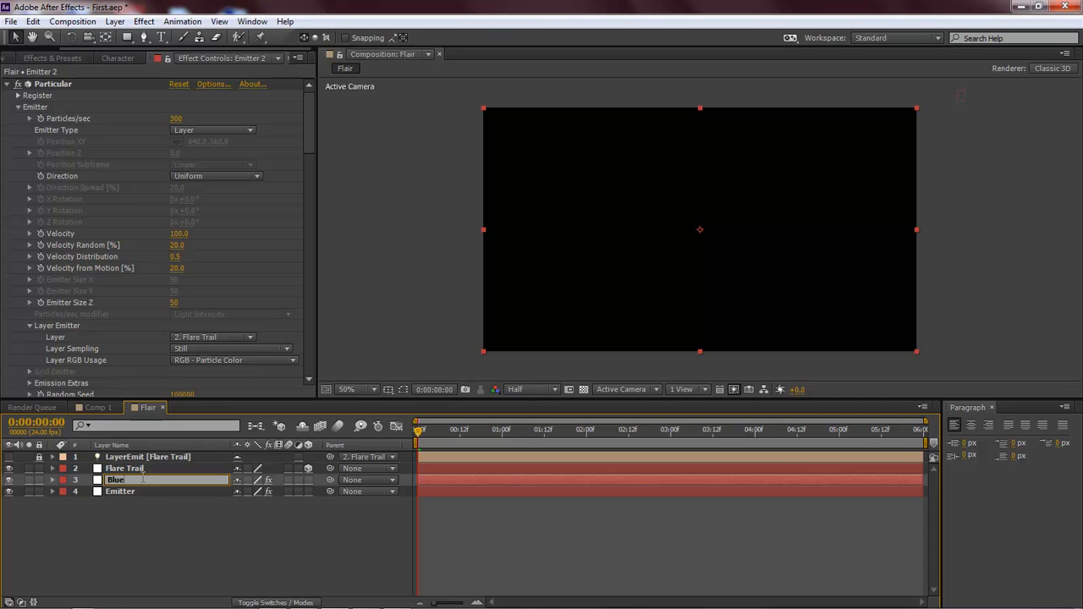
{"action": "key", "text": "Return"}
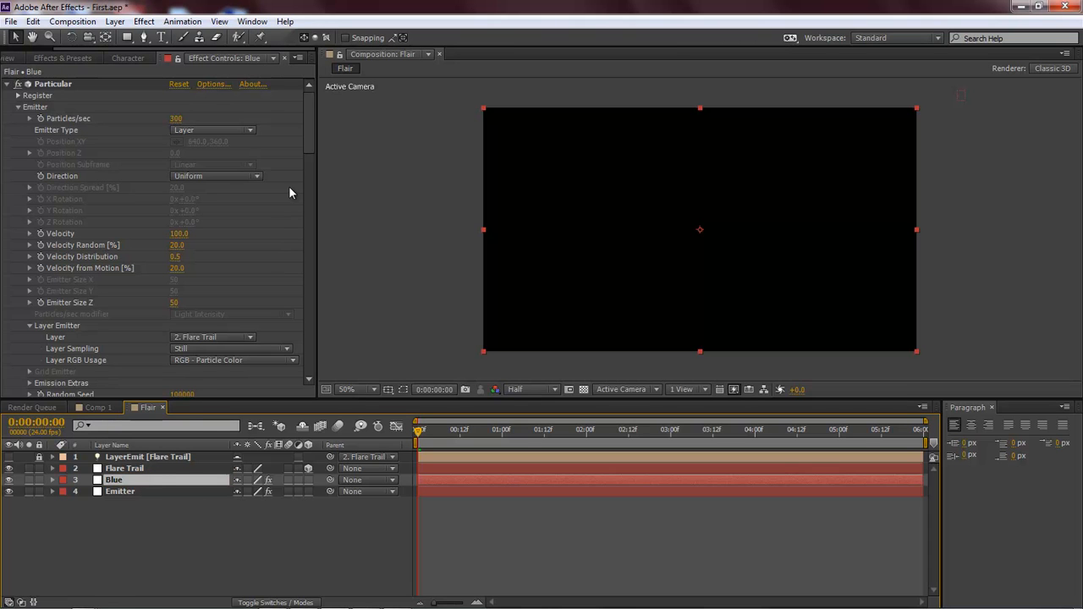
- Apply the white-to-black gradient preset to the Aux System's Color over Life on the Emitter layer
{"action": "left_click", "coordinate": [123, 491]}
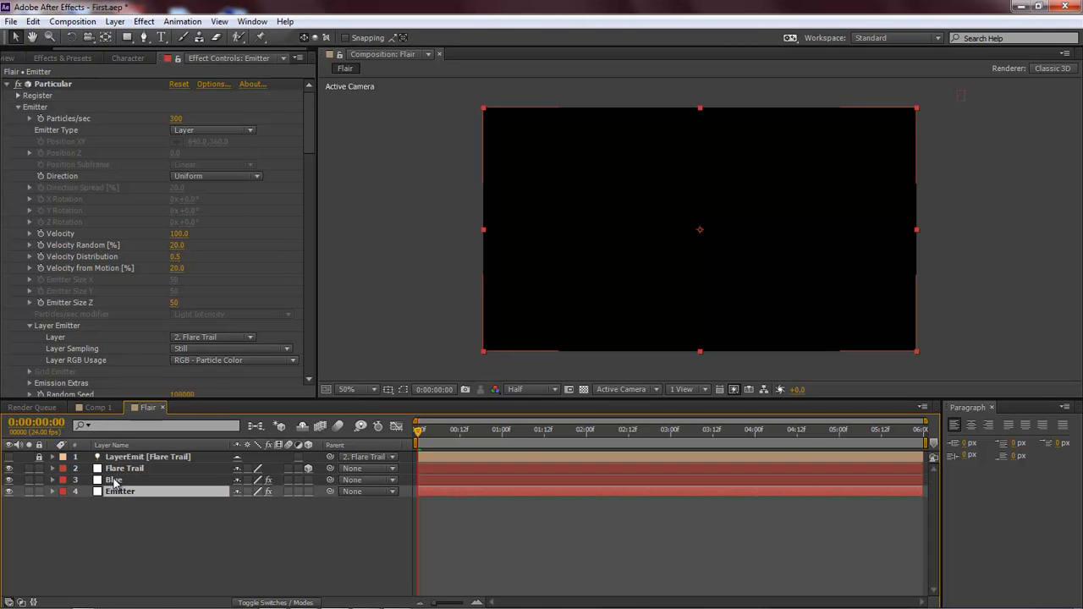
{"action": "left_click", "coordinate": [114, 481]}
{"action": "left_click", "coordinate": [117, 491]}
{"action": "left_click_drag", "start_coordinate": [310, 121], "coordinate": [305, 297]}
{"action": "scroll", "coordinate": [306, 305], "scroll_direction": "down", "scroll_amount": 3}
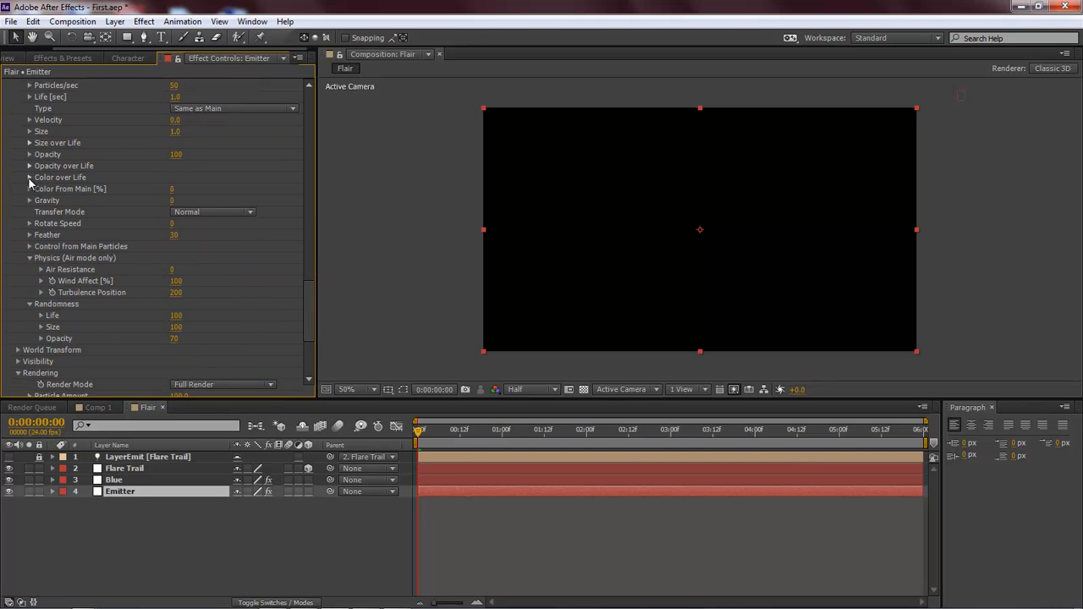
{"action": "left_click", "coordinate": [29, 177]}
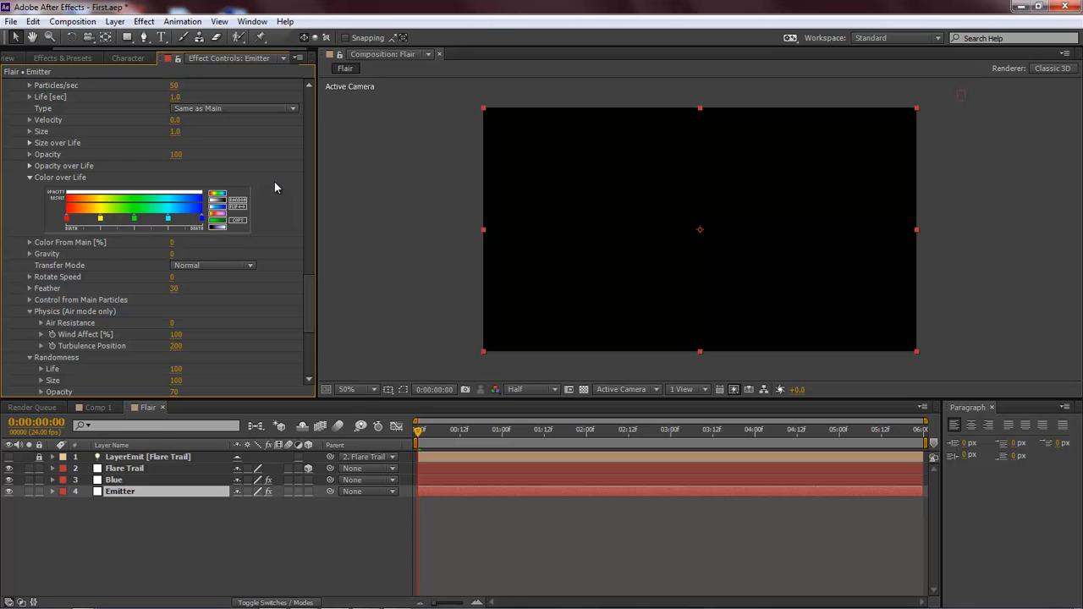
{"action": "left_click", "coordinate": [217, 206]}
- Set the birth colour of the Emitter's Color over Life gradient to R 2, G 1.2, B 1
{"action": "double_click", "coordinate": [109, 220]}
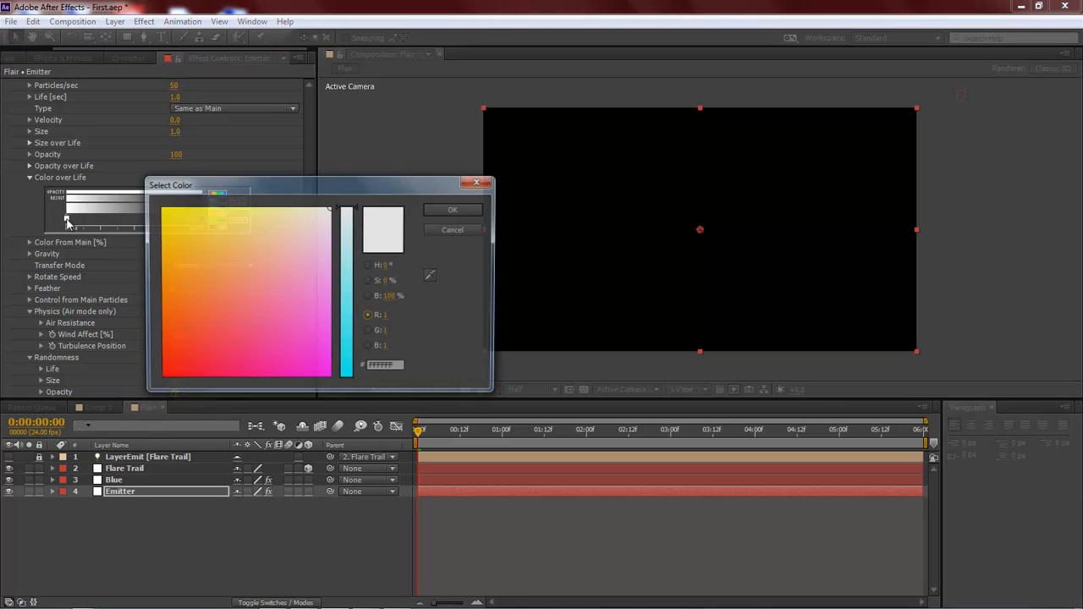
{"action": "left_click", "coordinate": [386, 318]}
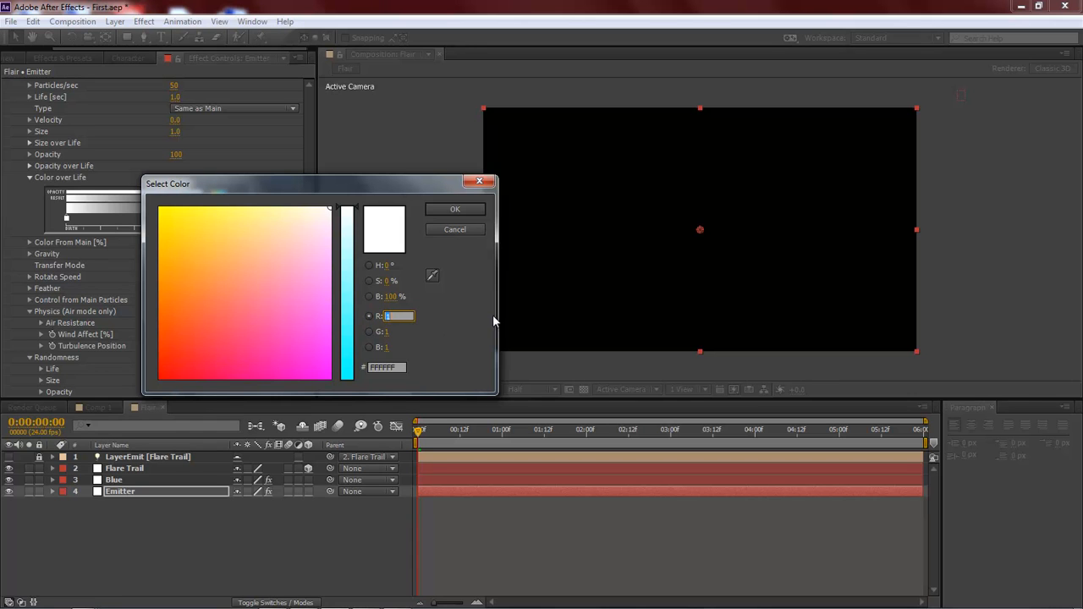
{"action": "type", "text": "2"}
{"action": "key", "text": "Tab"}
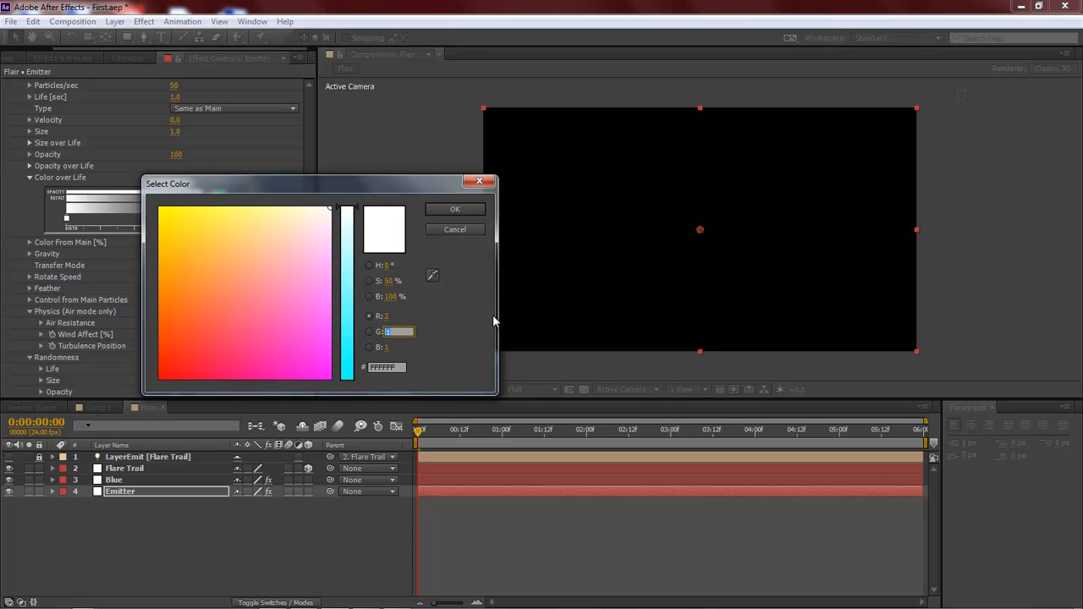
{"action": "type", "text": "1.2"}
{"action": "key", "text": "Tab"}
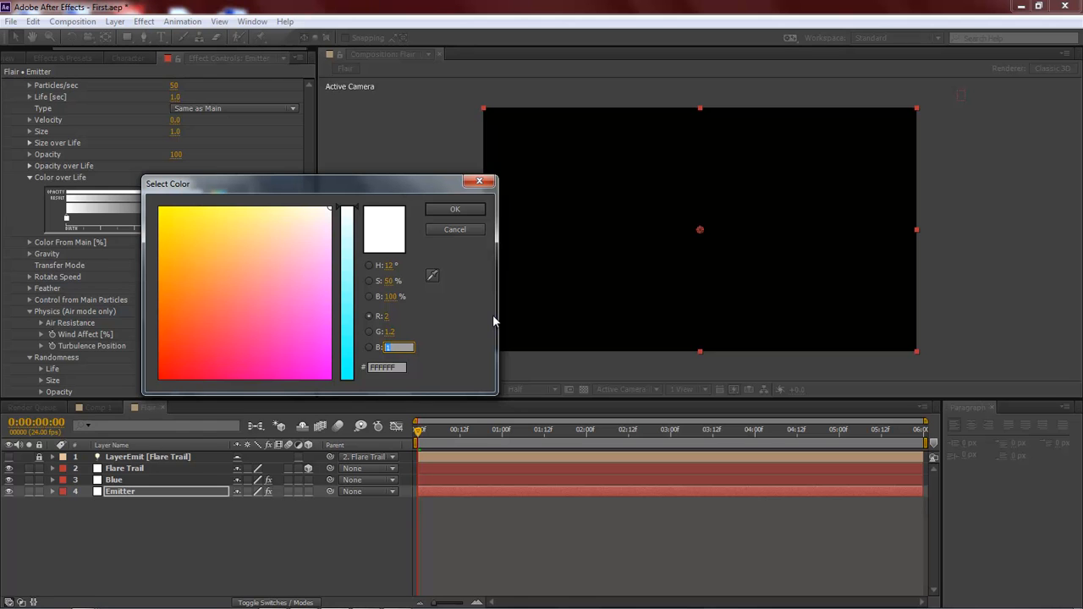
{"action": "left_click", "coordinate": [455, 210]}
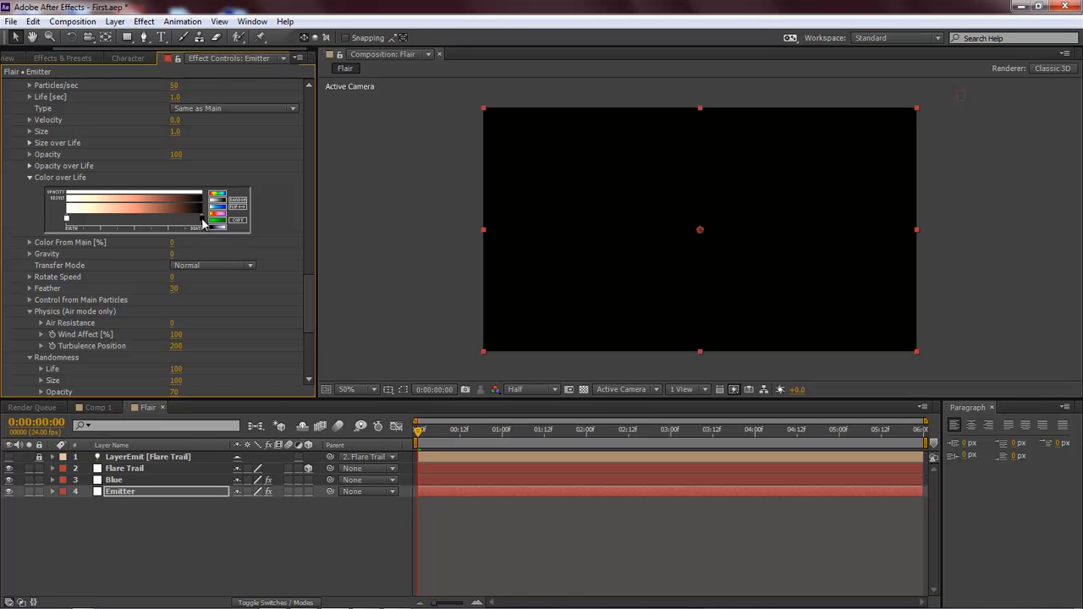
- Set the death colour of the Emitter's Color over Life gradient to orange FF3B00 (R 1, G 0.23, B 0)
{"action": "double_click", "coordinate": [203, 220]}
{"action": "left_click", "coordinate": [386, 316]}
{"action": "type", "text": "255"}
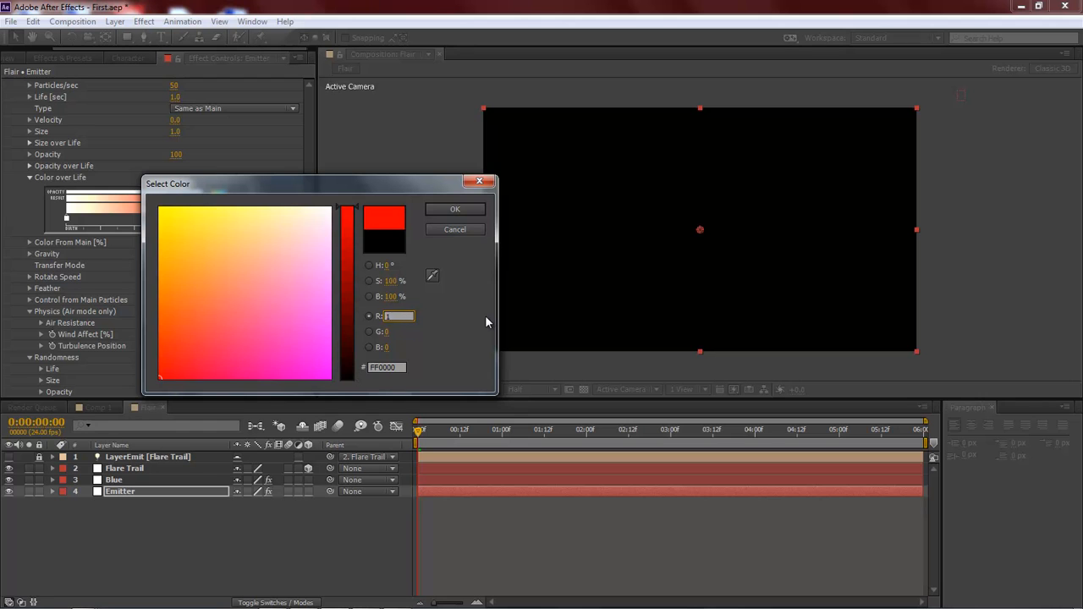
{"action": "key", "text": "Tab"}
{"action": "type", "text": "59"}
{"action": "key", "text": "Tab"}
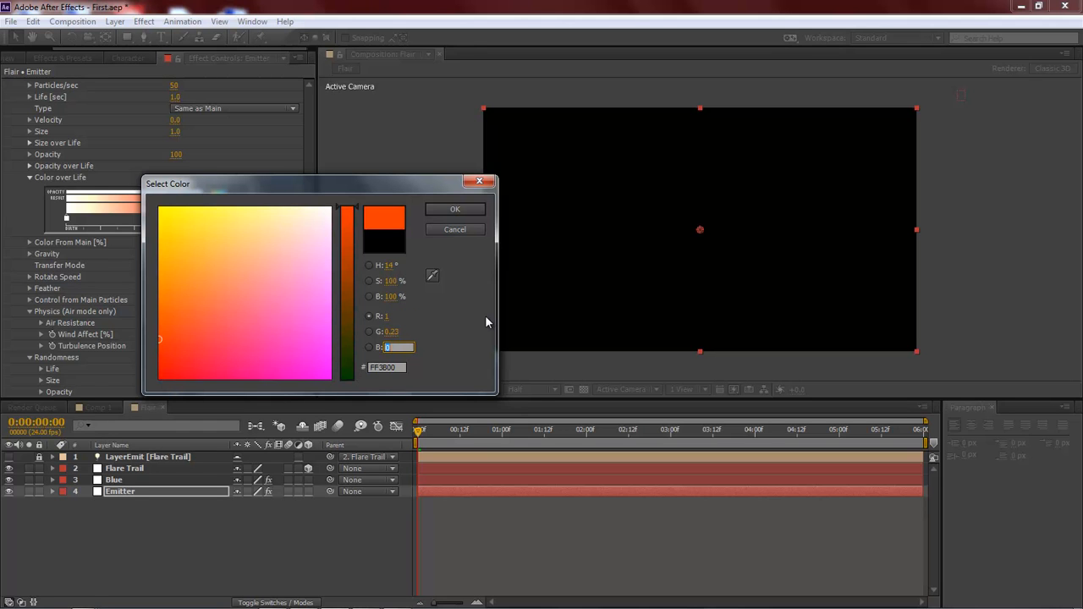
{"action": "key", "text": "Return"}
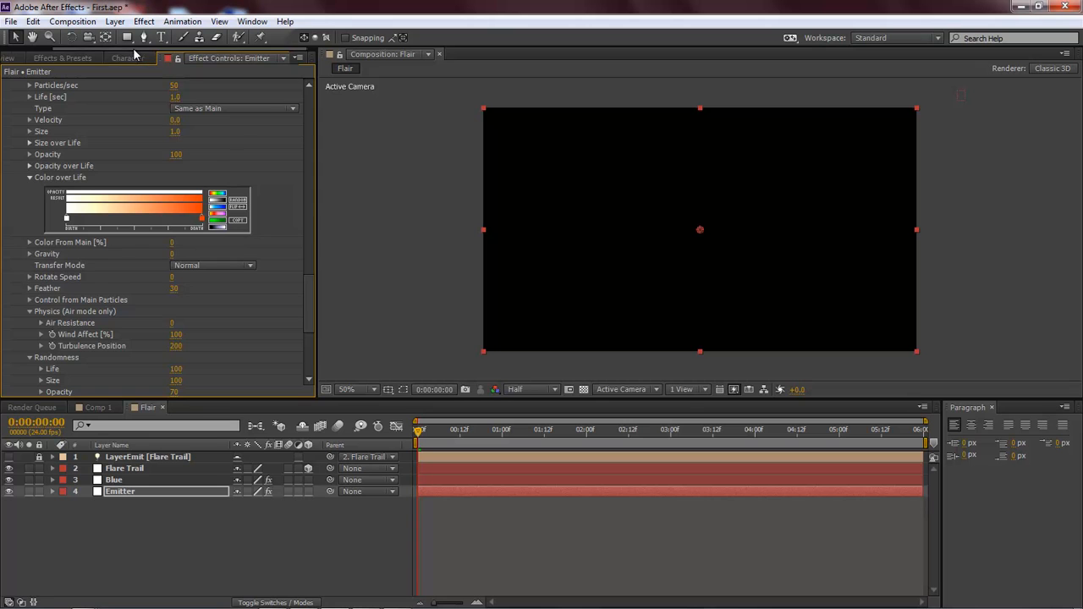
- Check the project's colour depth and the gradient's death colour values, and scrub back to the first frame
{"action": "left_click", "coordinate": [21, 58]}
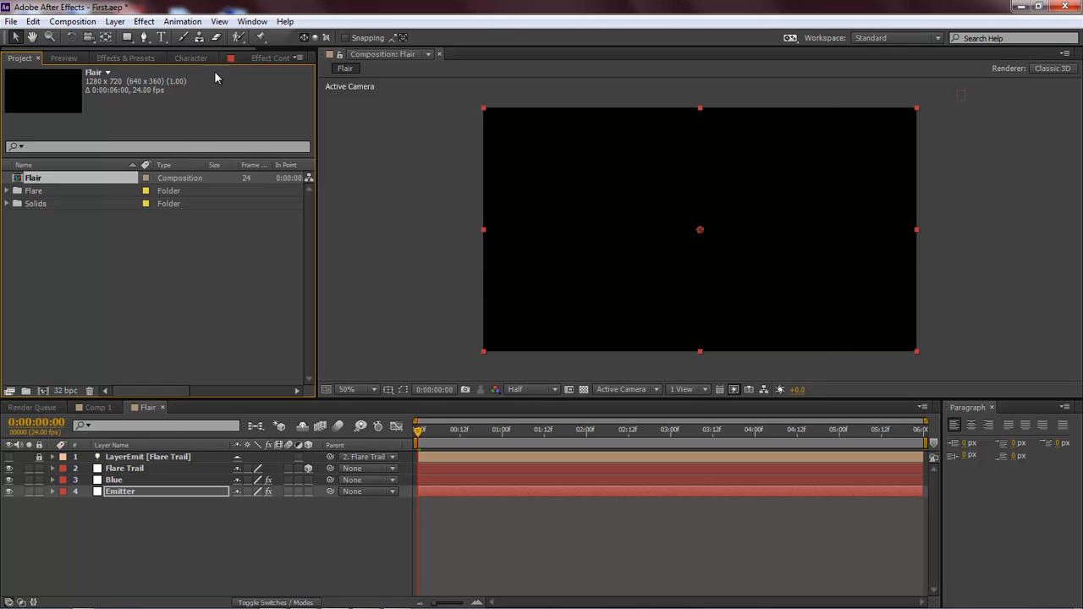
{"action": "left_click", "coordinate": [273, 59]}
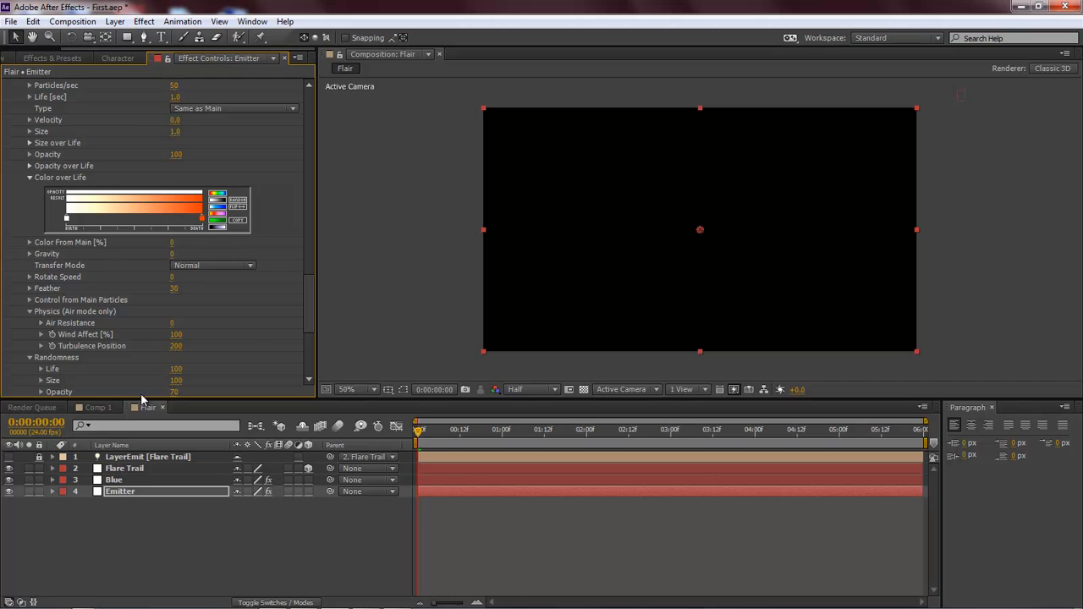
{"action": "double_click", "coordinate": [203, 222]}
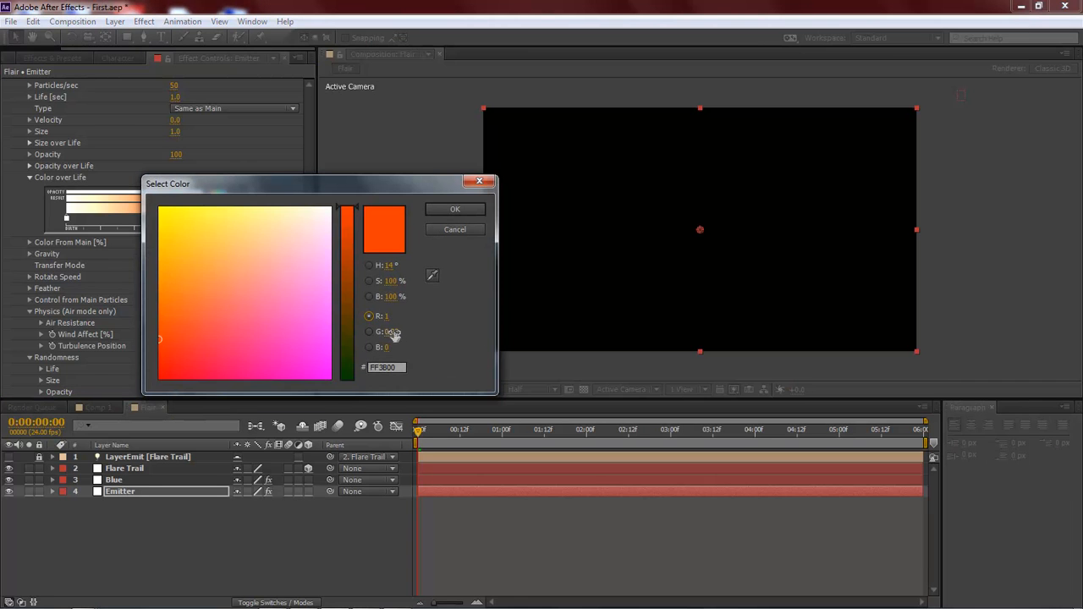
{"action": "left_click", "coordinate": [470, 232]}
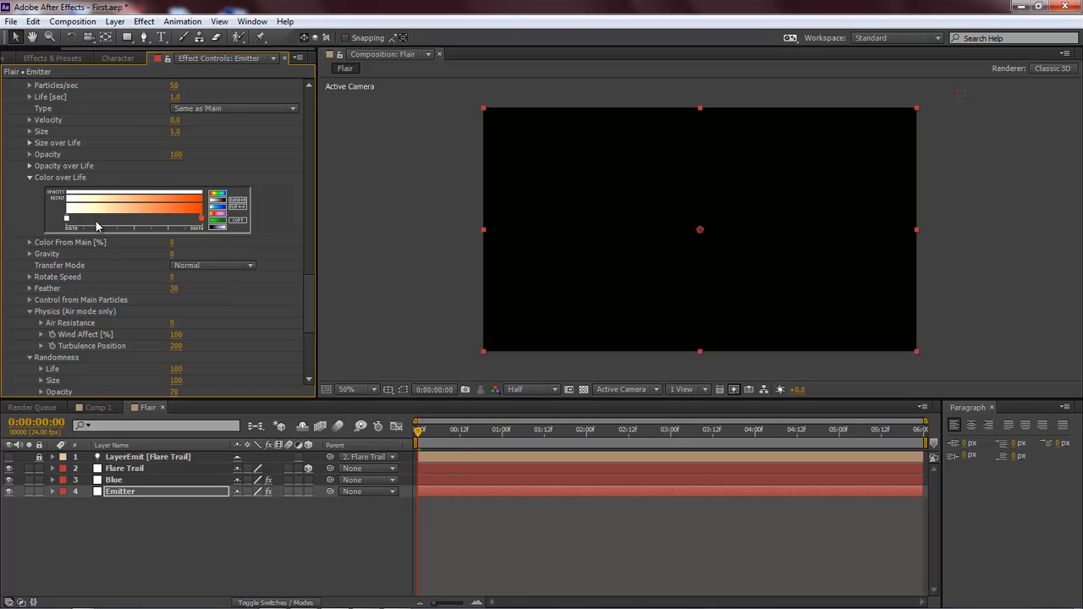
{"action": "left_click_drag", "start_coordinate": [455, 433], "coordinate": [409, 438]}
- Apply the white-to-blue gradient preset to the Aux System's Color over Life on the Blue layer and scrub to 0:00:01:21
{"action": "left_click", "coordinate": [118, 482]}
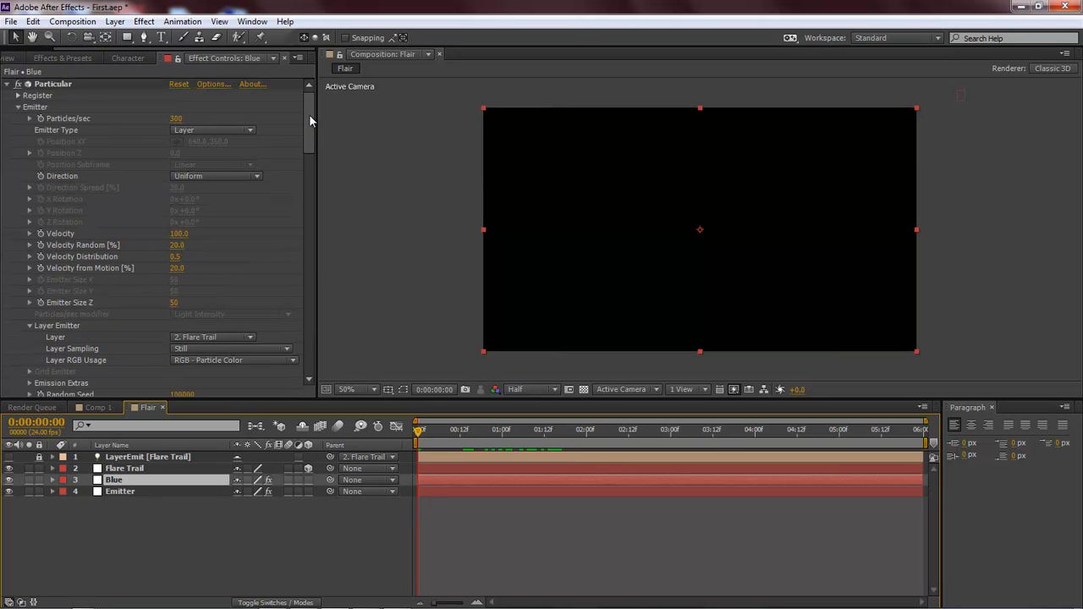
{"action": "left_click_drag", "start_coordinate": [308, 115], "coordinate": [307, 305]}
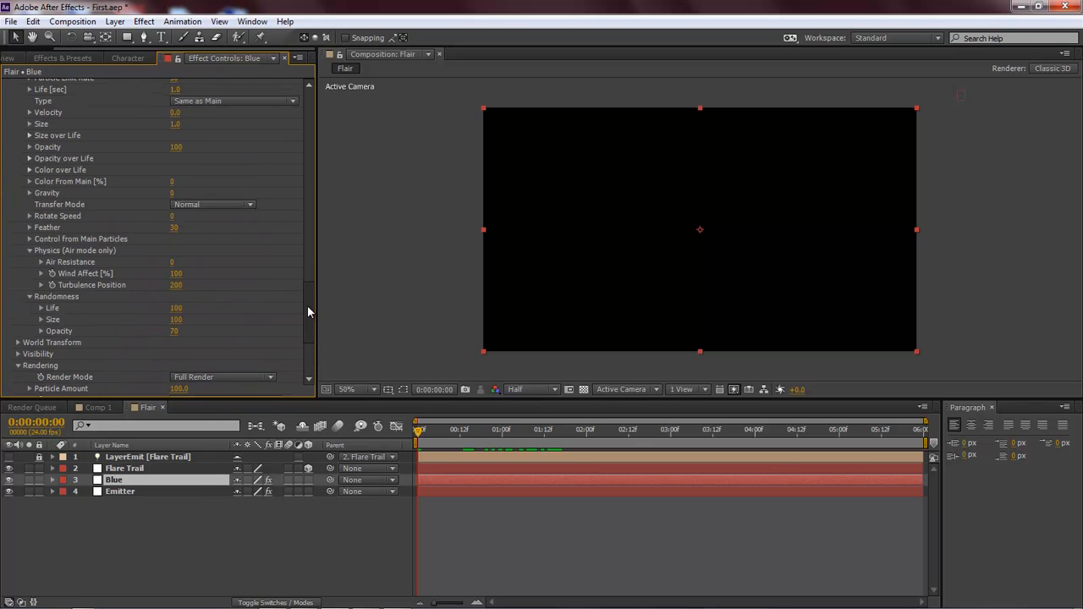
{"action": "left_click", "coordinate": [29, 170]}
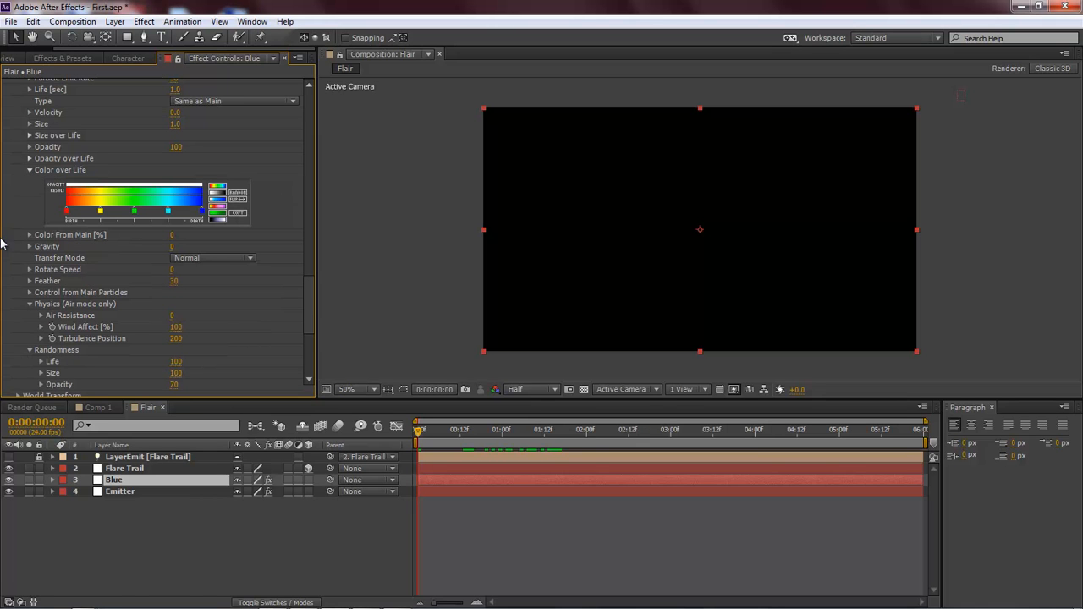
{"action": "left_click", "coordinate": [219, 200]}
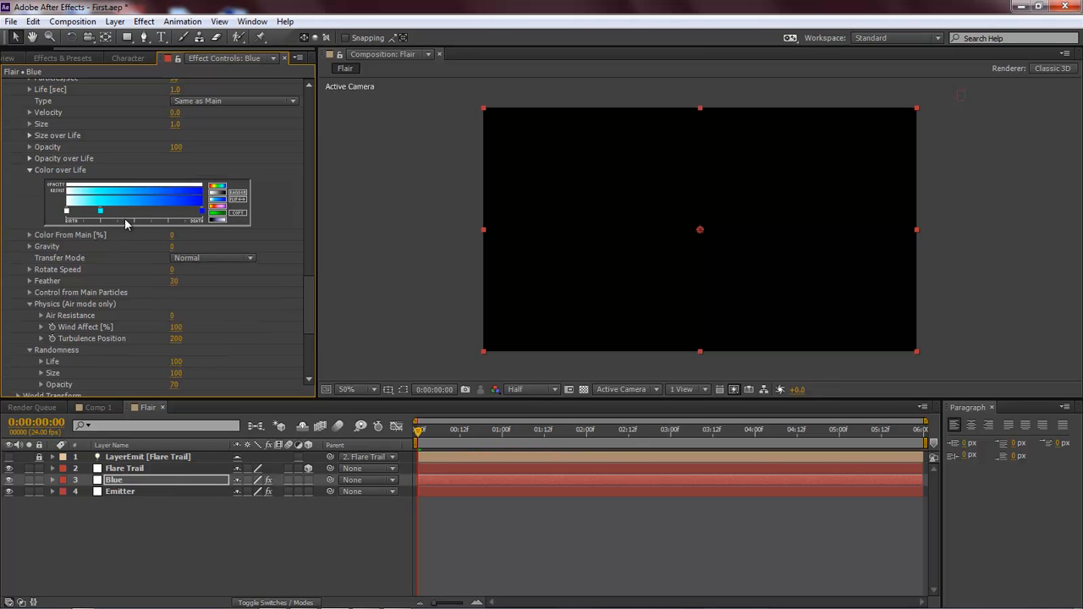
{"action": "left_click_drag", "start_coordinate": [475, 432], "coordinate": [586, 431]}
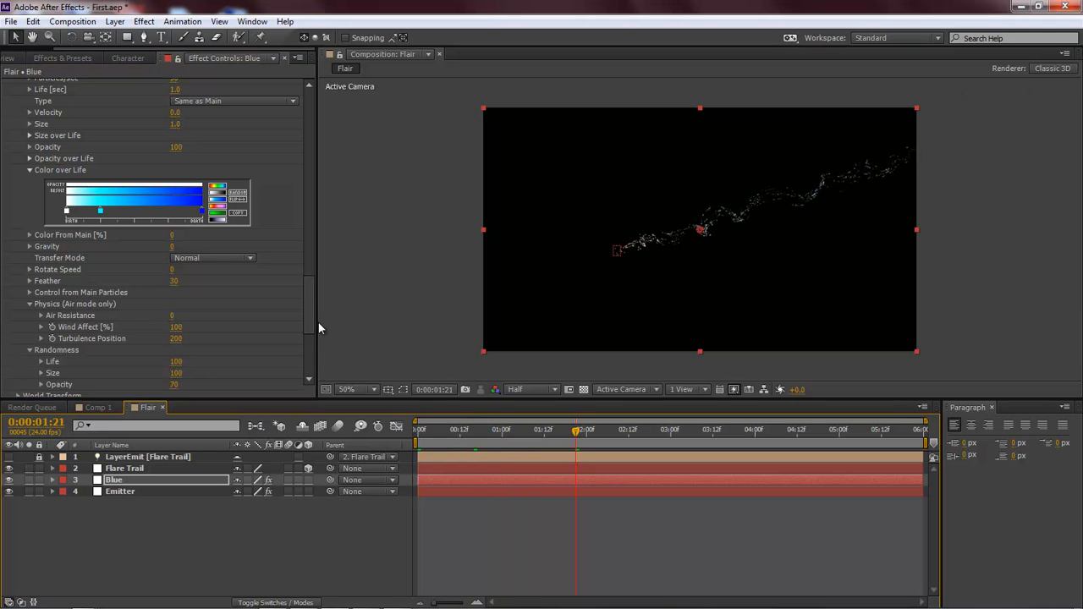
- Set the Blue layer's Physics Time Factor to 0.8 and check how its trail separates from the Emitter's
{"action": "left_click_drag", "start_coordinate": [309, 316], "coordinate": [311, 240]}
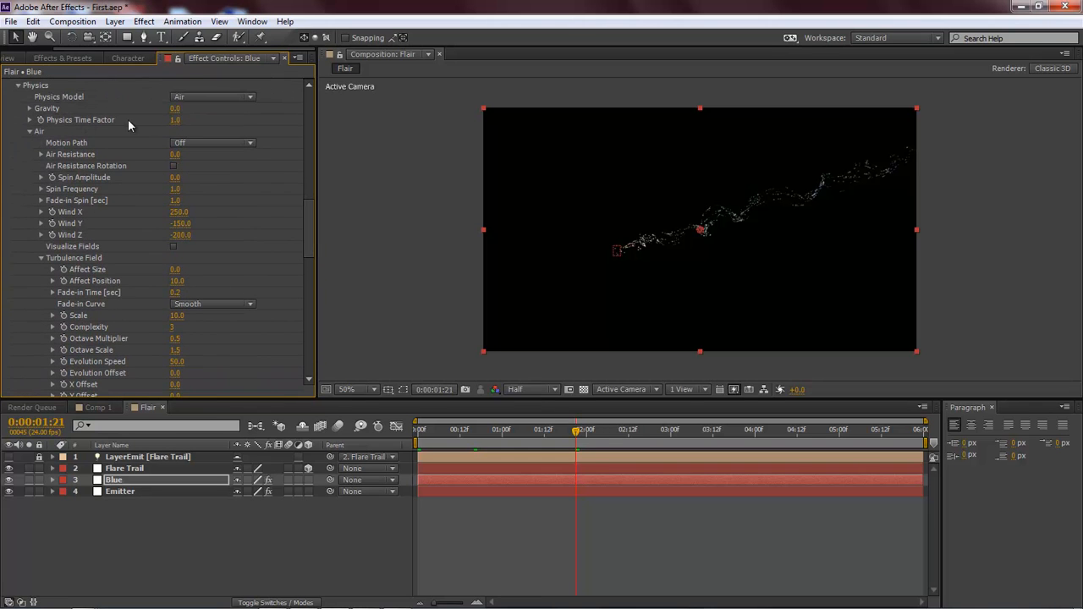
{"action": "left_click", "coordinate": [172, 120]}
{"action": "type", "text": ".8"}
{"action": "key", "text": "Return"}
{"action": "left_click", "coordinate": [119, 492]}
{"action": "left_click", "coordinate": [118, 480]}
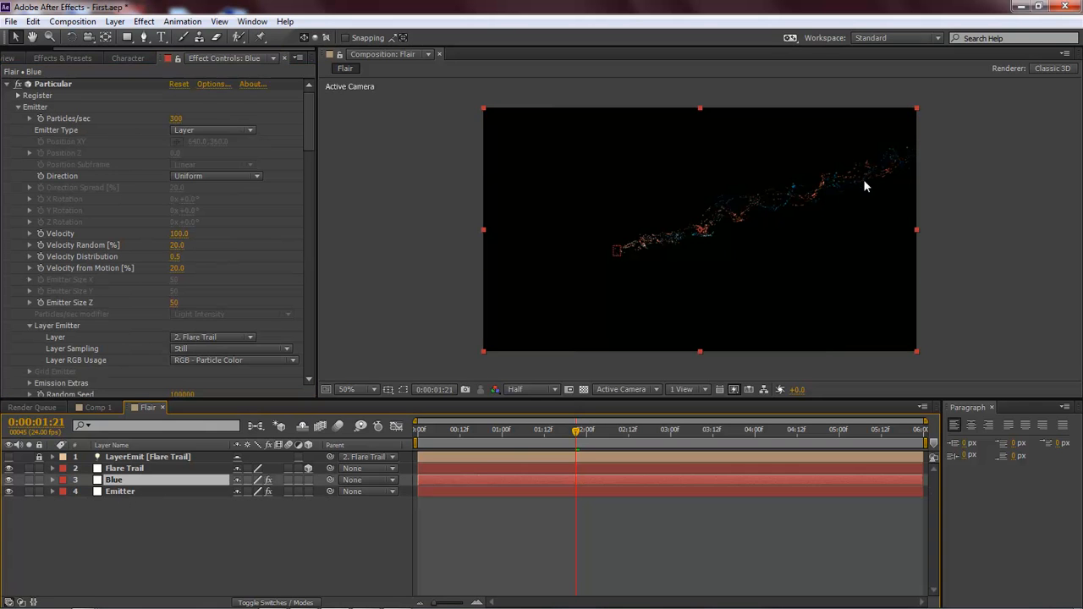
{"action": "mouse_move", "coordinate": [576, 431]}
{"action": "left_mouse_down"}
{"action": "mouse_move", "coordinate": [503, 433]}
{"action": "mouse_move", "coordinate": [626, 431]}
{"action": "mouse_move", "coordinate": [573, 431]}
{"action": "left_mouse_up"}
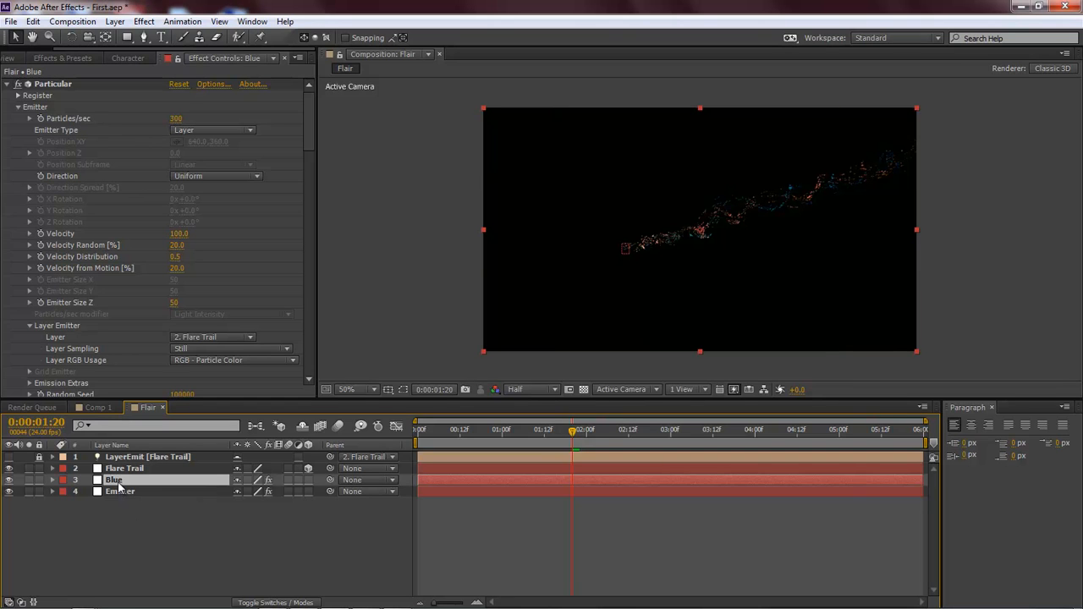
- Duplicate the Blue layer and rename the copy Green
{"action": "key", "text": "ctrl+d"}
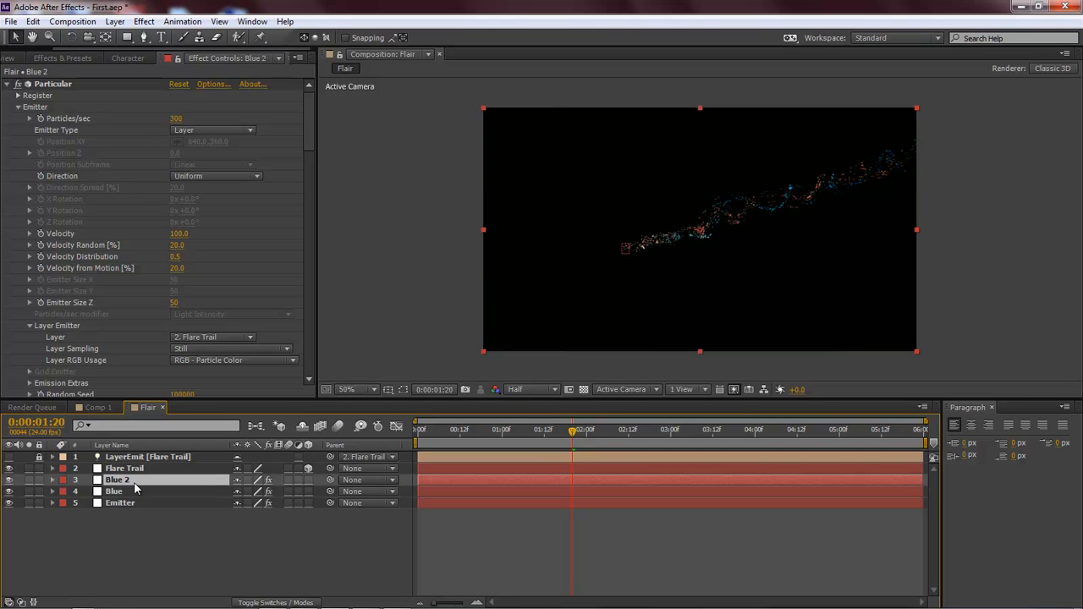
{"action": "key", "text": "Return"}
{"action": "type", "text": "Green"}
{"action": "key", "text": "Return"}
- Apply the green gradient preset to the Green layer's Aux System Color over Life and set its Physics Time Factor to 0.5
{"action": "left_click_drag", "start_coordinate": [307, 133], "coordinate": [316, 290]}
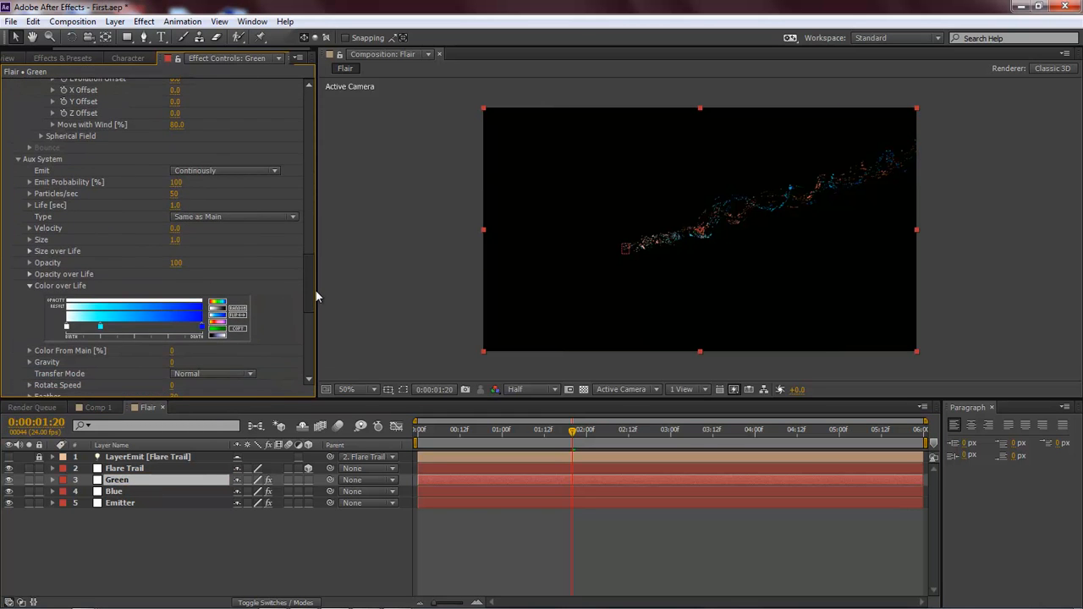
{"action": "left_click", "coordinate": [217, 333]}
{"action": "left_click_drag", "start_coordinate": [305, 288], "coordinate": [314, 201]}
{"action": "left_click", "coordinate": [175, 287]}
{"action": "type", "text": ".5"}
{"action": "key", "text": "Return"}
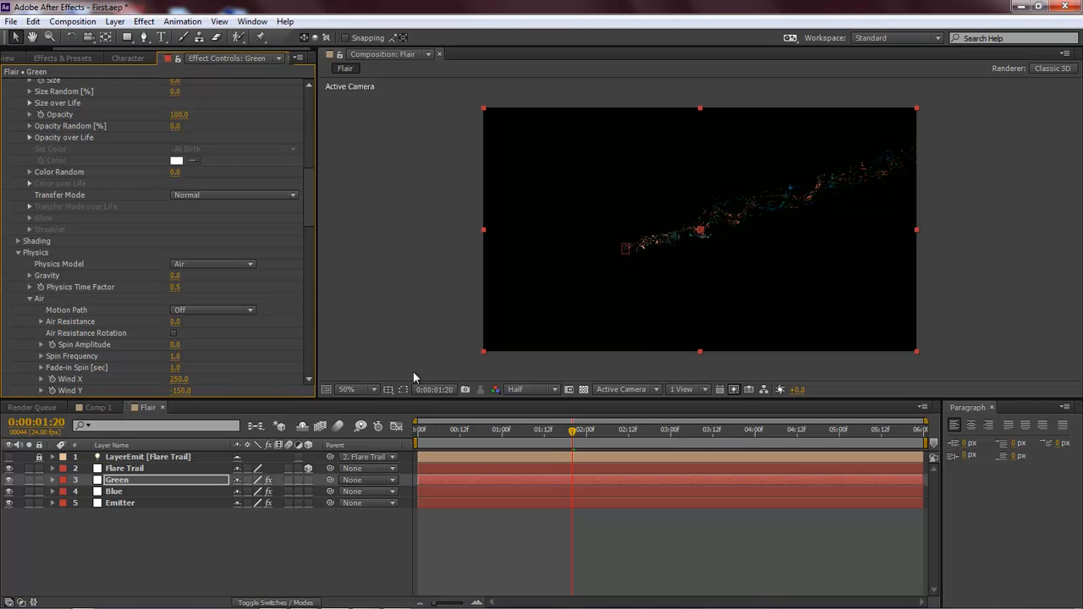
- Scrub through the timeline and play the composition from its first frame to review the three-coloured trail
{"action": "mouse_move", "coordinate": [572, 435]}
{"action": "left_mouse_down"}
{"action": "mouse_move", "coordinate": [550, 434]}
{"action": "mouse_move", "coordinate": [583, 435]}
{"action": "left_mouse_up"}
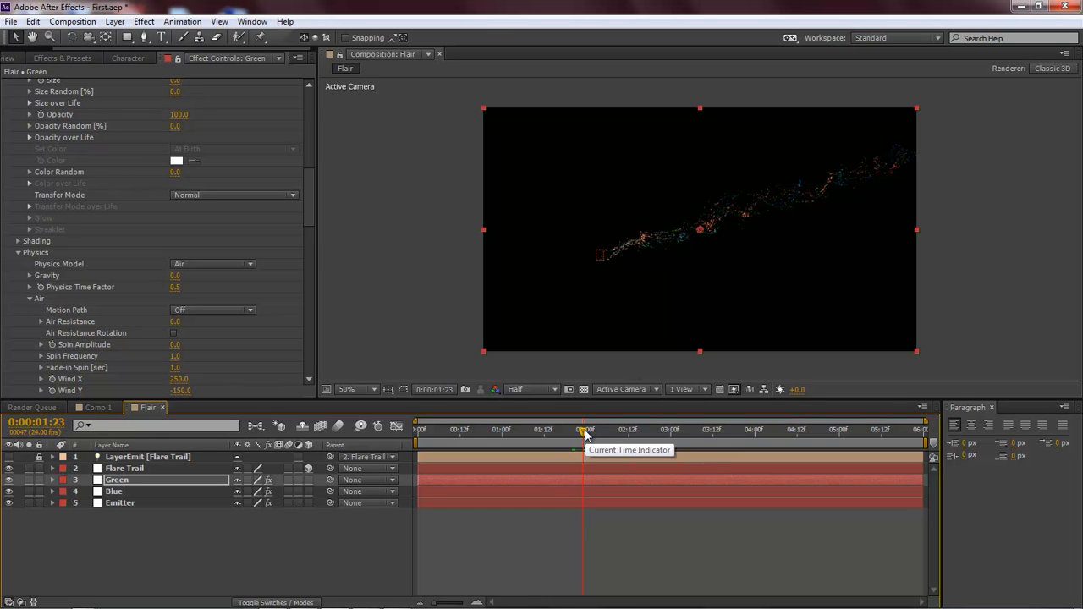
{"action": "left_click_drag", "start_coordinate": [585, 434], "coordinate": [645, 435]}
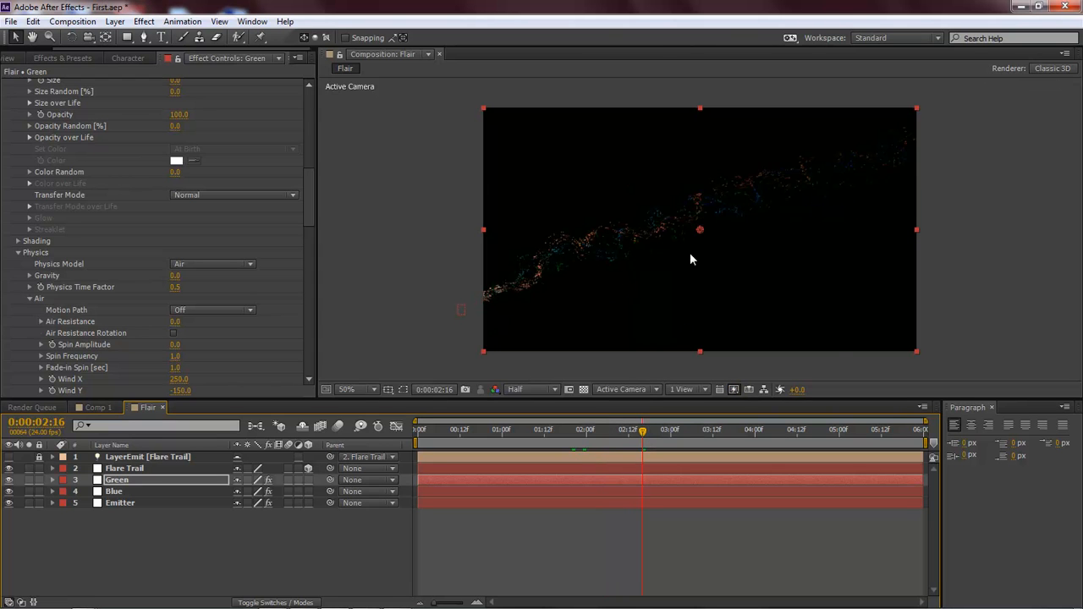
{"action": "left_click_drag", "start_coordinate": [646, 434], "coordinate": [871, 433]}
{"action": "key", "text": "Home"}
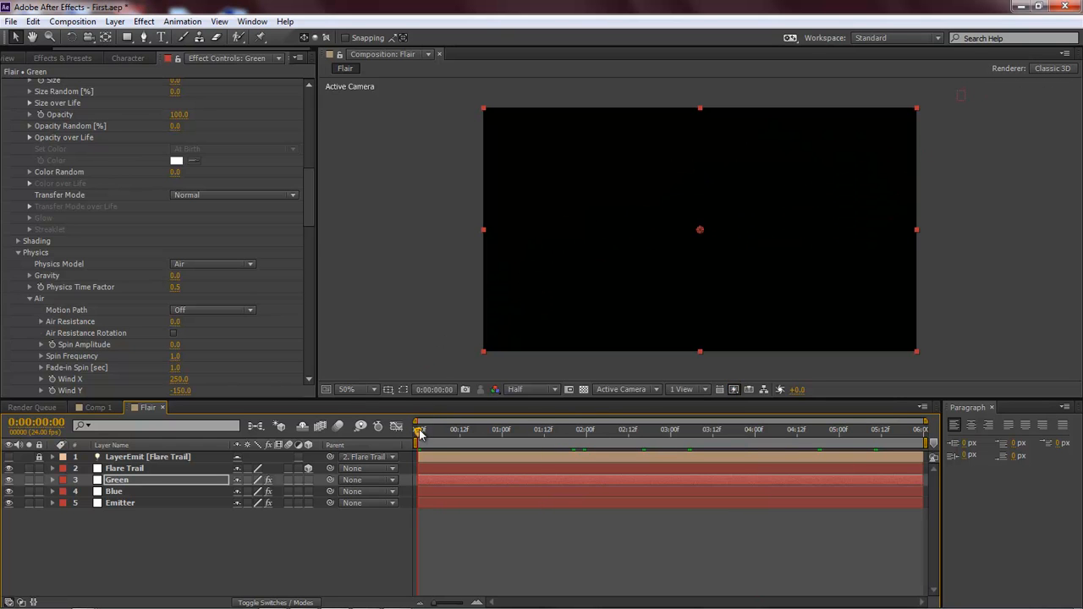
{"action": "key", "text": "space"}
{"action": "key", "text": "space"}
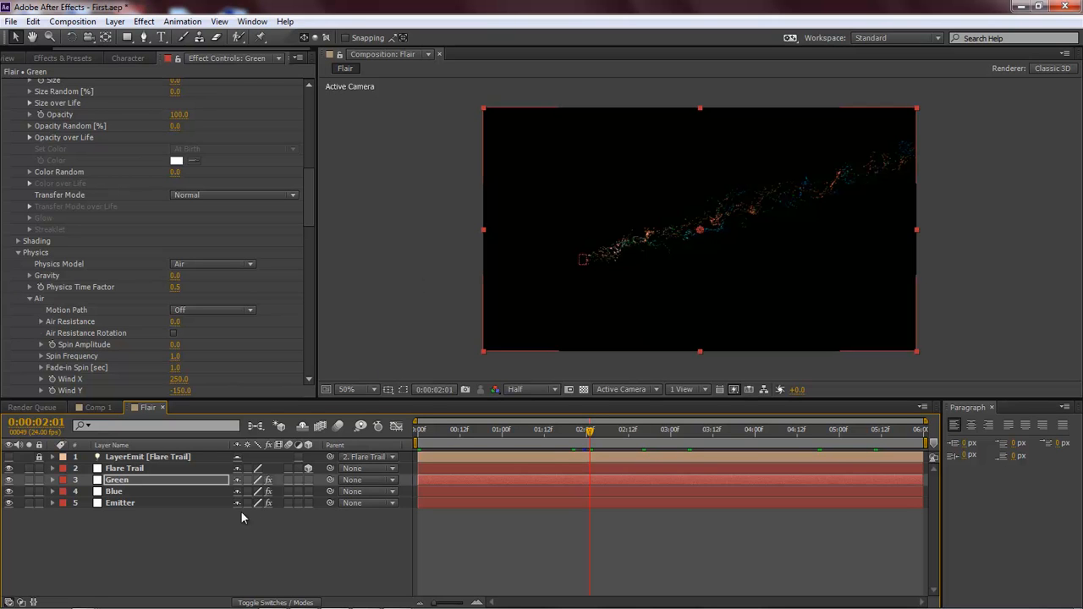
- Create a new composition named Smoke Trail, 200 px wide and 200 px high
{"action": "left_click", "coordinate": [226, 530]}
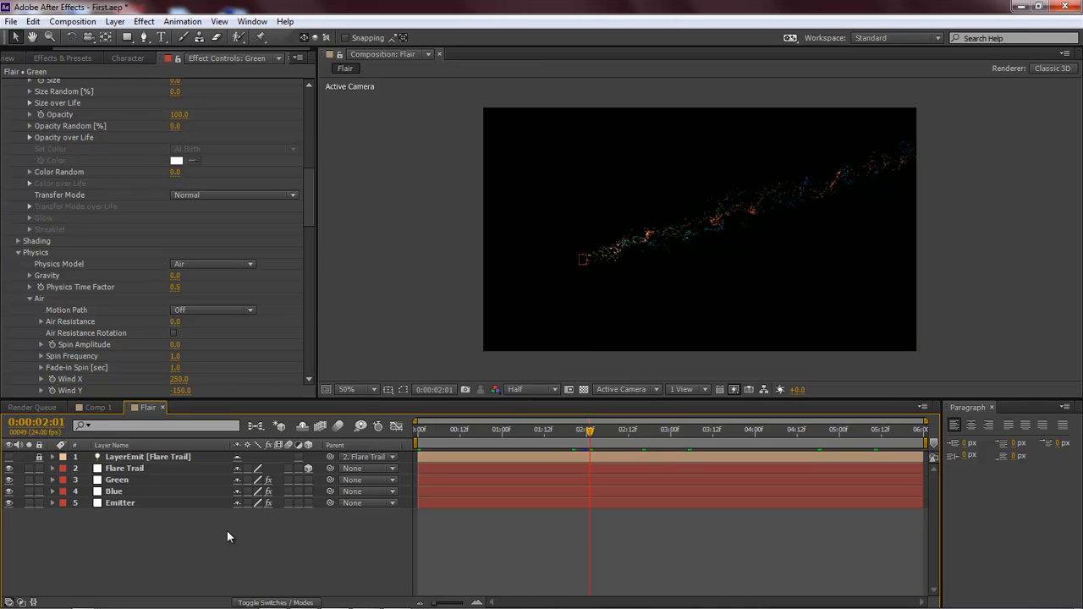
{"action": "key", "text": "ctrl+n"}
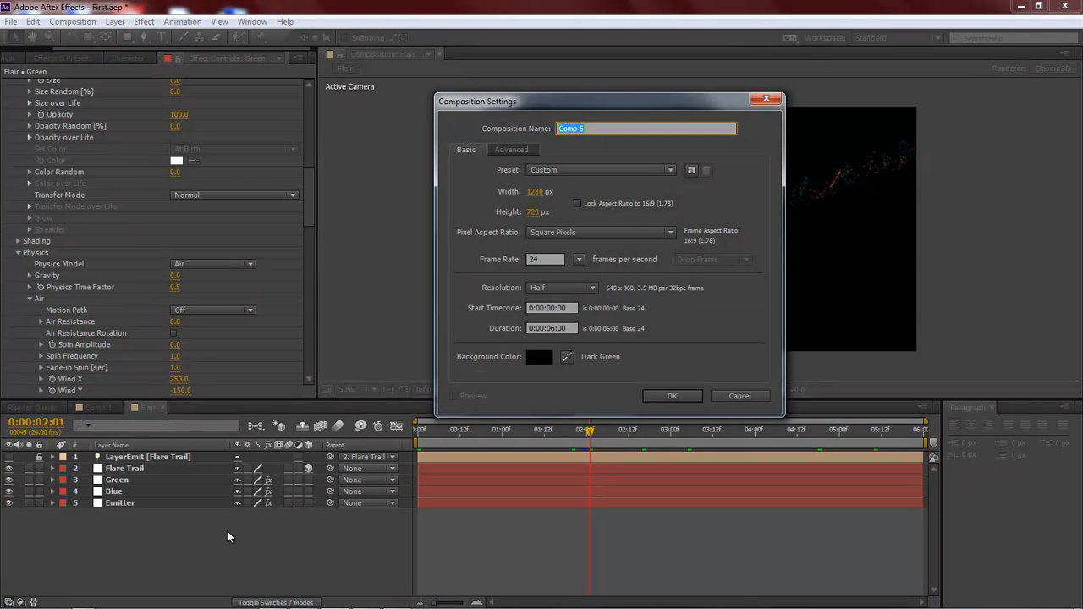
{"action": "type", "text": "Sm"}
{"action": "left_click", "coordinate": [535, 191]}
{"action": "type", "text": "200"}
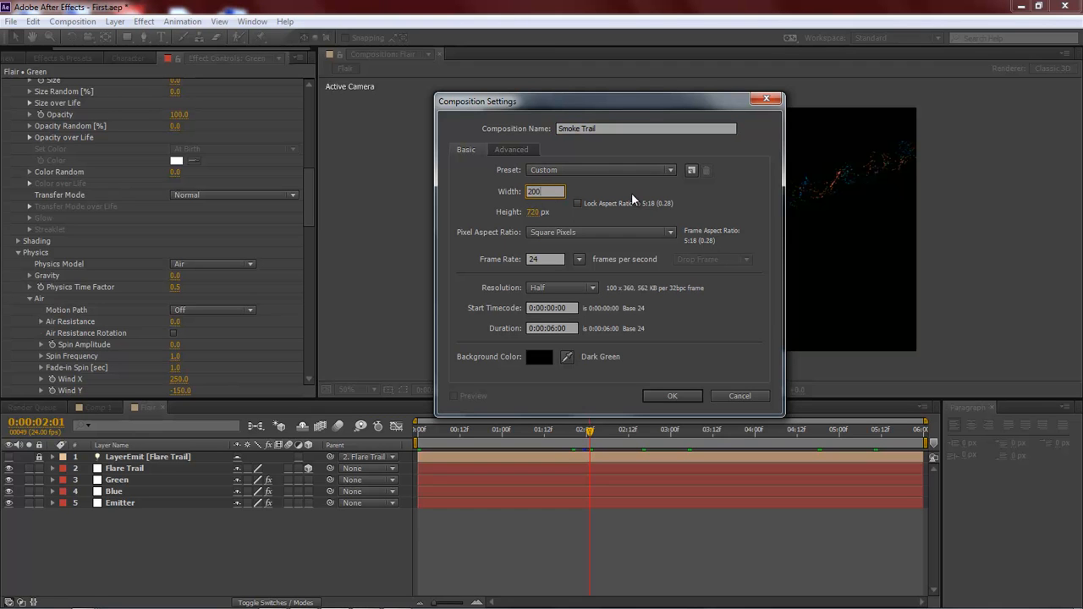
{"action": "key", "text": "Tab"}
{"action": "type", "text": "200"}
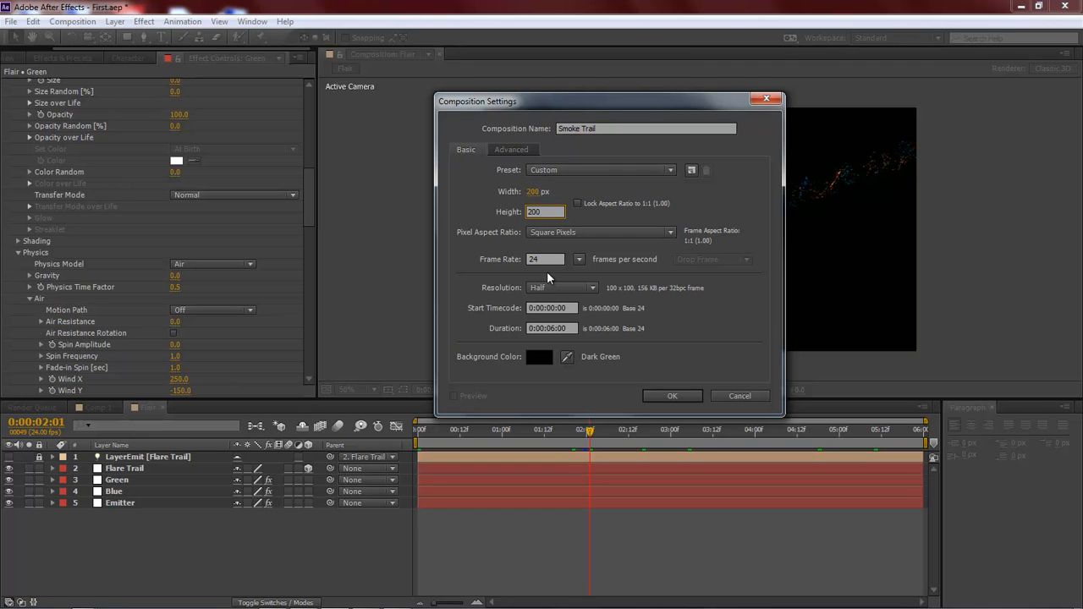
{"action": "left_click", "coordinate": [672, 396]}
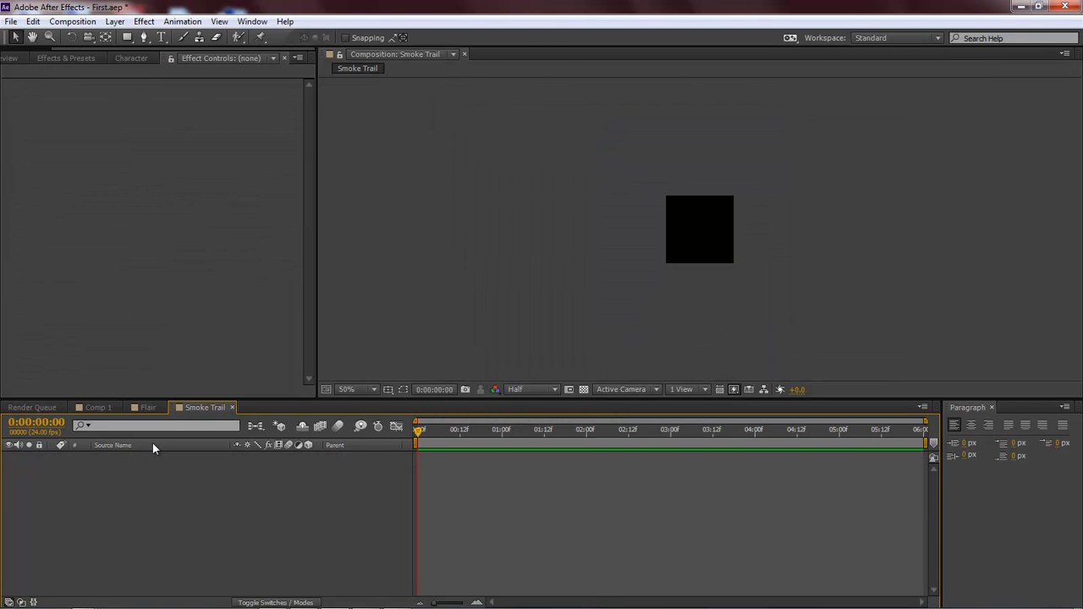
- Create a new 200 x 200 px white solid named Smoke in the Smoke Trail composition
{"action": "left_click", "coordinate": [115, 21]}
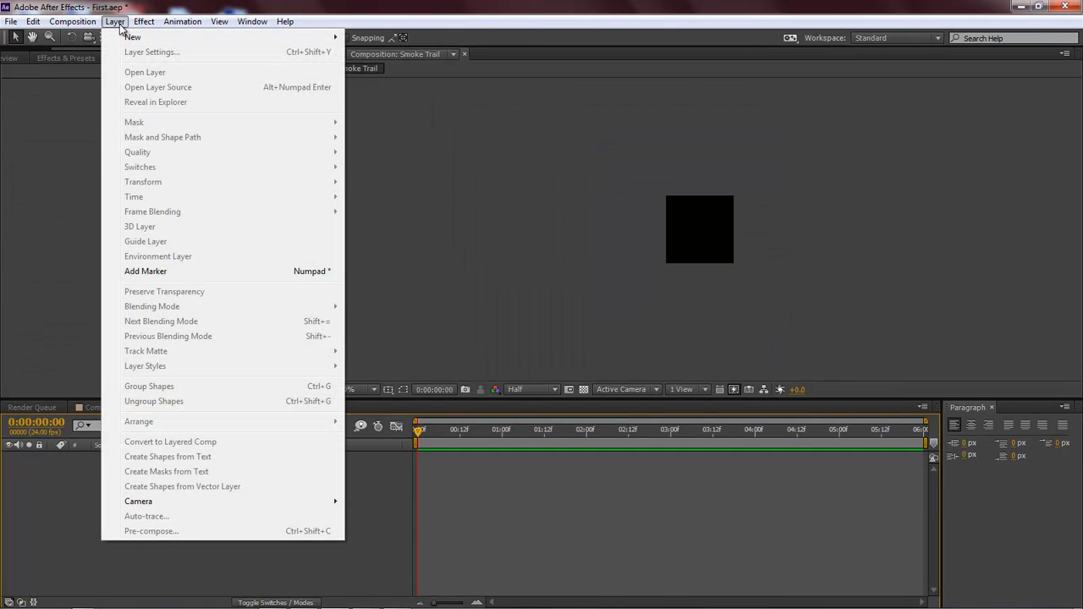
{"action": "mouse_move", "coordinate": [129, 40]}
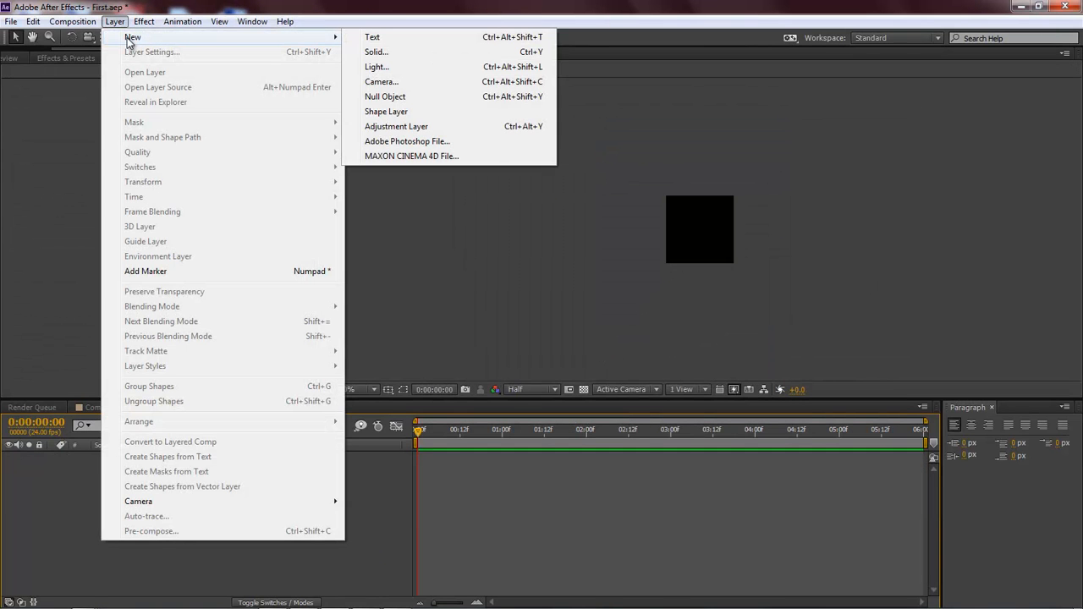
{"action": "left_click", "coordinate": [398, 53]}
{"action": "type", "text": "Smoke"}
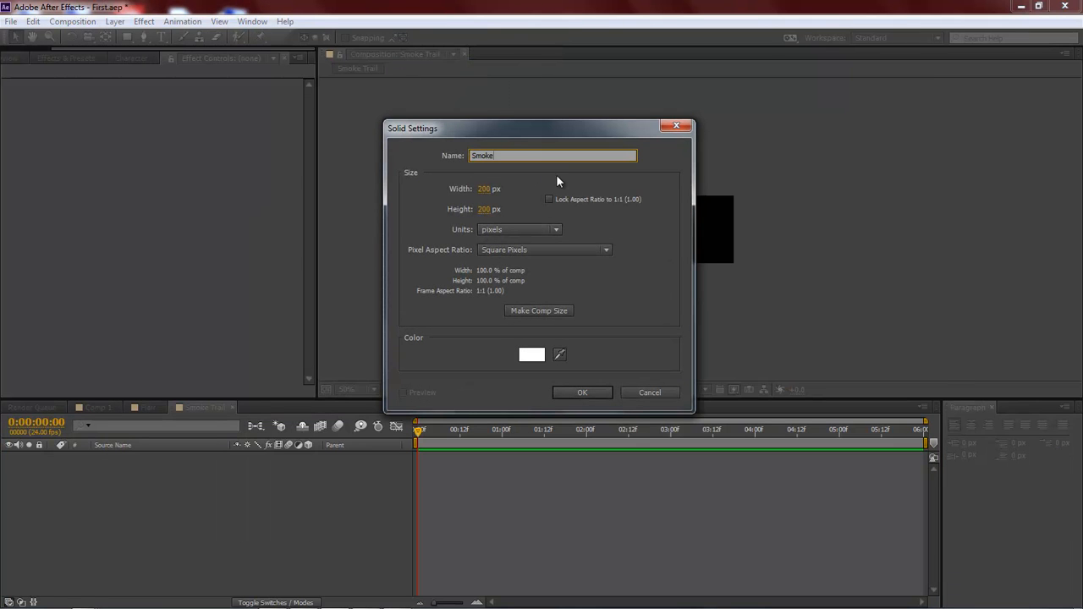
{"action": "key", "text": "Return"}
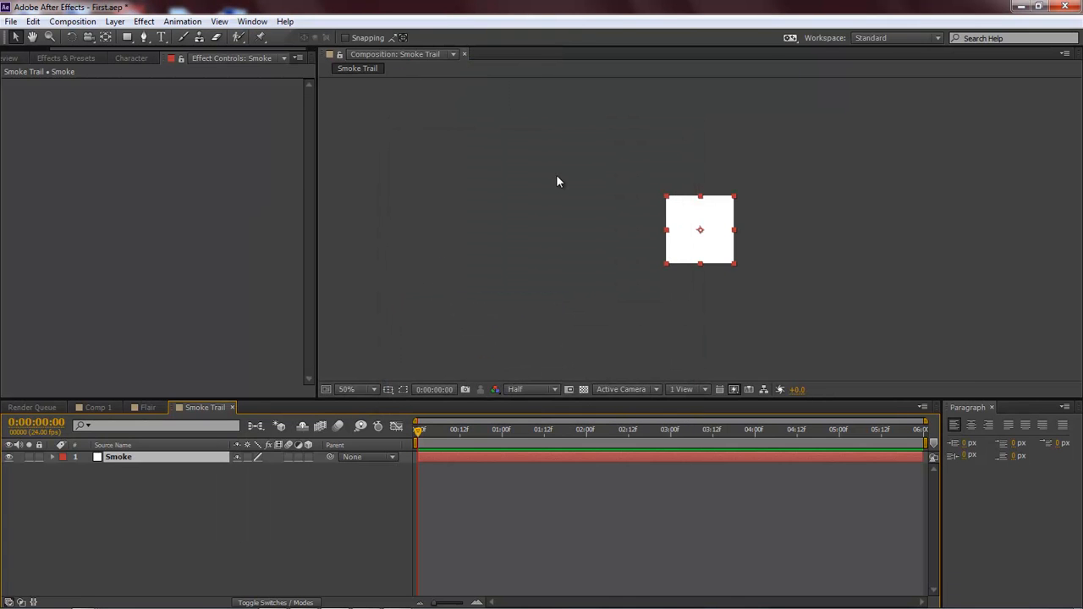
- Create a second white solid named White and place it below the Smoke layer
{"action": "key", "text": "ctrl+y"}
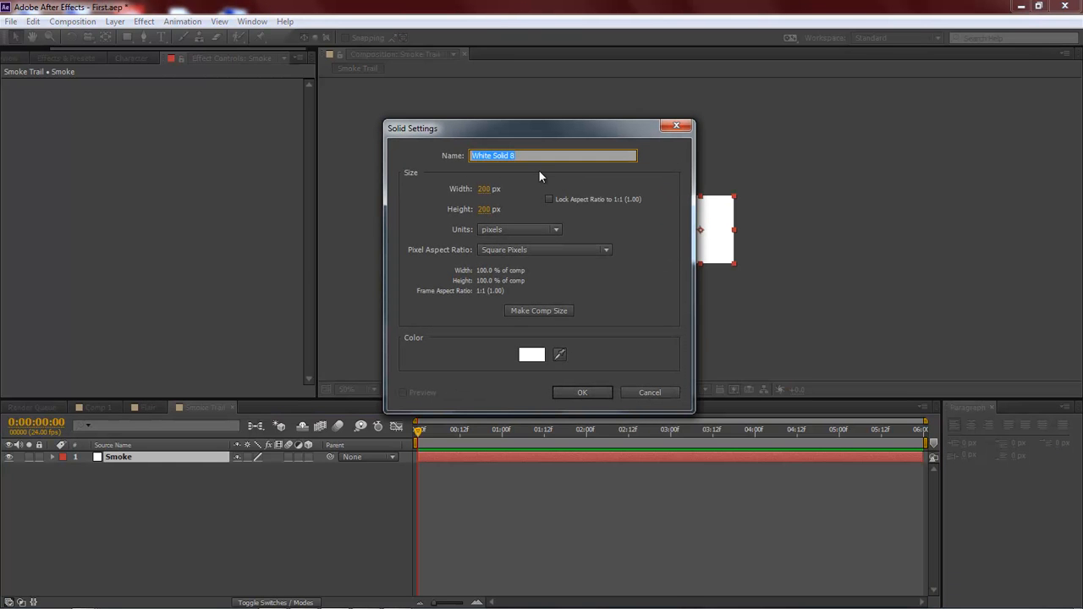
{"action": "type", "text": "White"}
{"action": "left_click", "coordinate": [577, 390]}
{"action": "left_click_drag", "start_coordinate": [116, 457], "coordinate": [116, 469]}
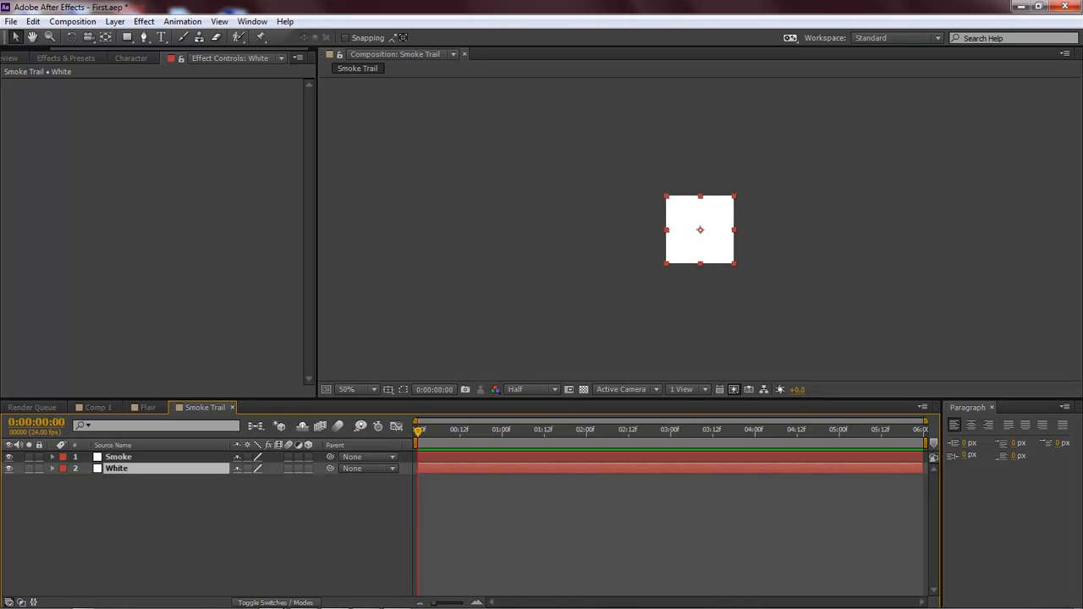
- Set the White layer's track matte to Luma Matte "Smoke" and select the Smoke layer
{"action": "left_click", "coordinate": [269, 601]}
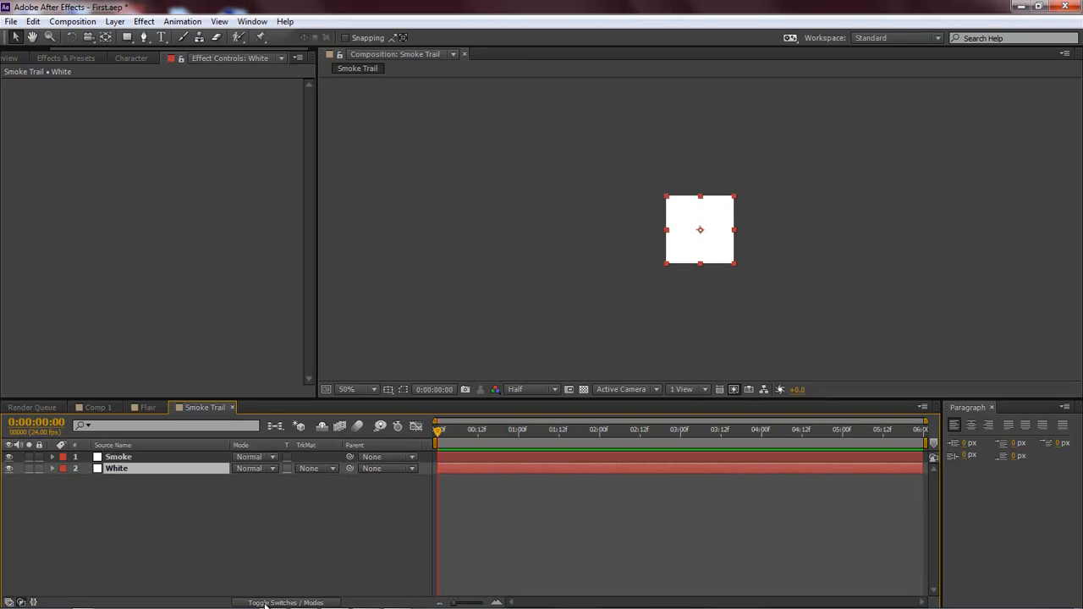
{"action": "left_click", "coordinate": [330, 470]}
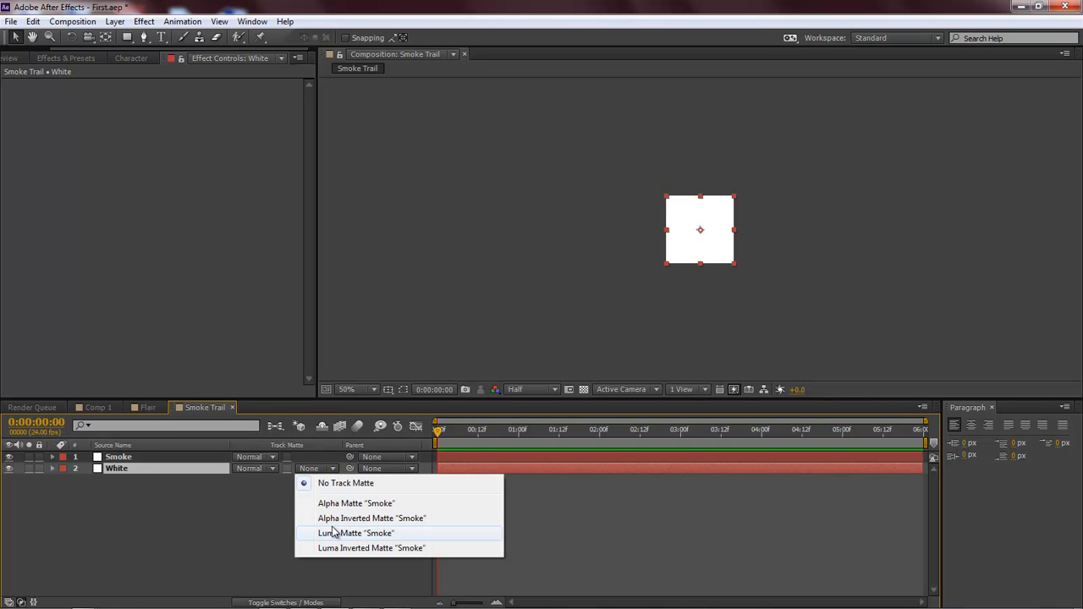
{"action": "left_click", "coordinate": [340, 534]}
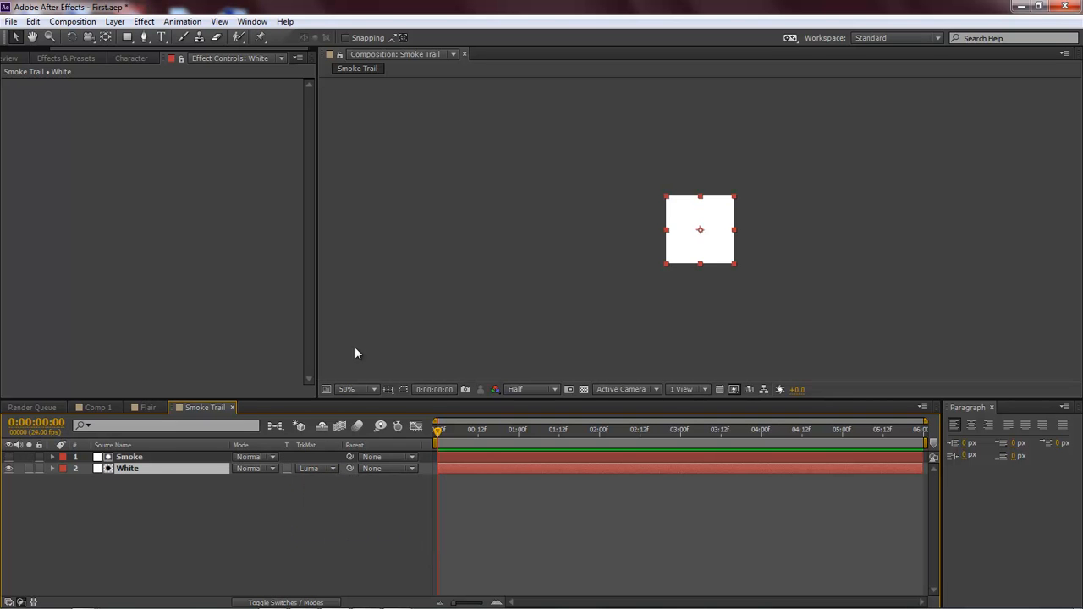
{"action": "left_click", "coordinate": [227, 457]}
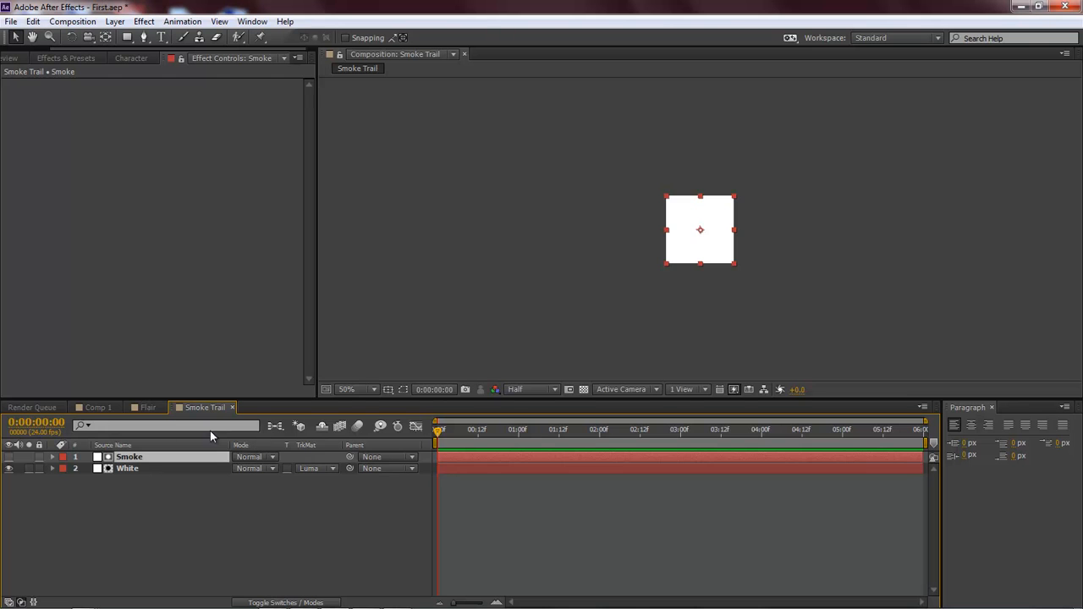
{"action": "left_click", "coordinate": [72, 21]}
{"action": "left_click", "coordinate": [99, 57]}
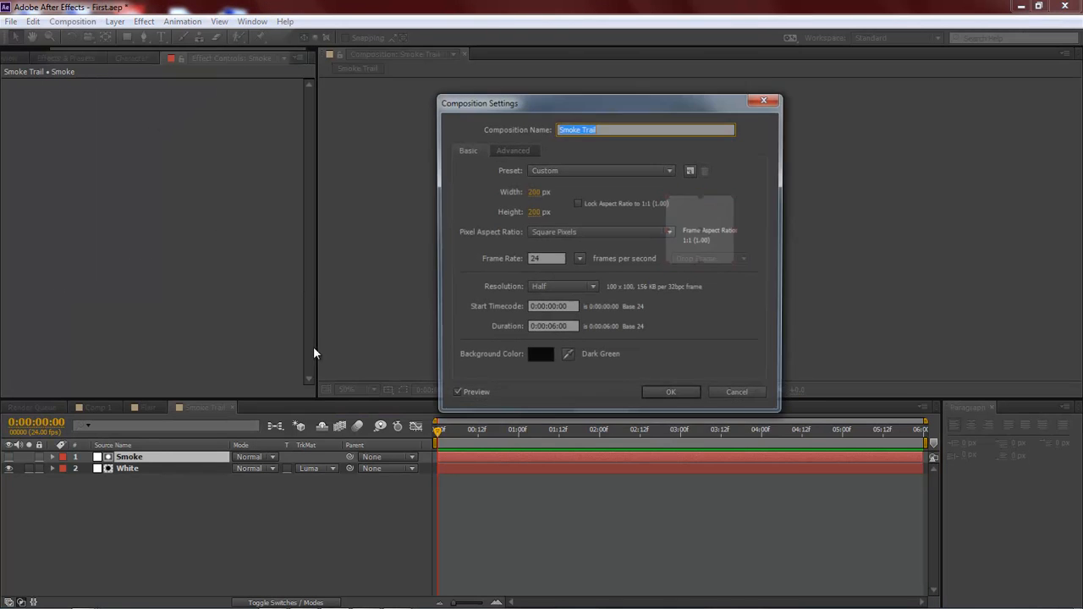
{"action": "left_click", "coordinate": [736, 394]}
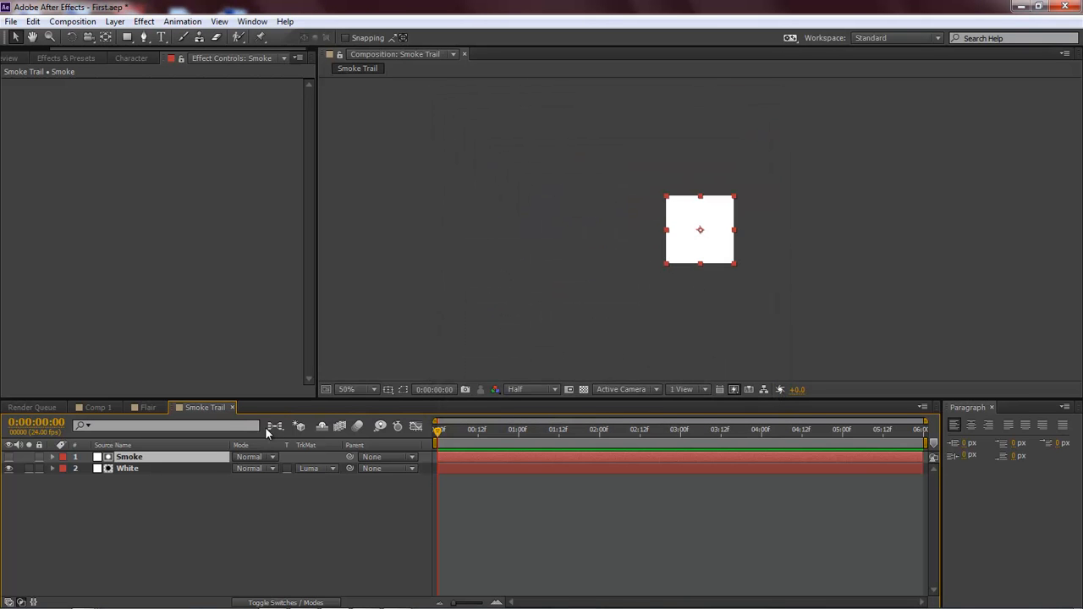
- Draw a closed, roughly circular 13-point mask on the Smoke layer with the Pen tool, staying just inside the solid's edges
{"action": "left_click", "coordinate": [370, 389]}
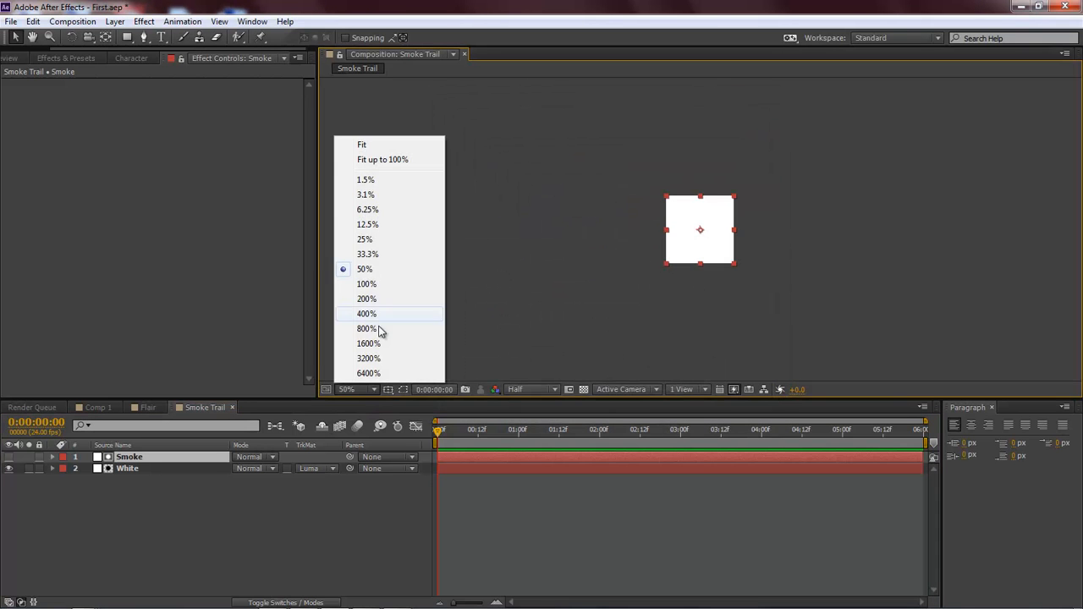
{"action": "left_click", "coordinate": [377, 287]}
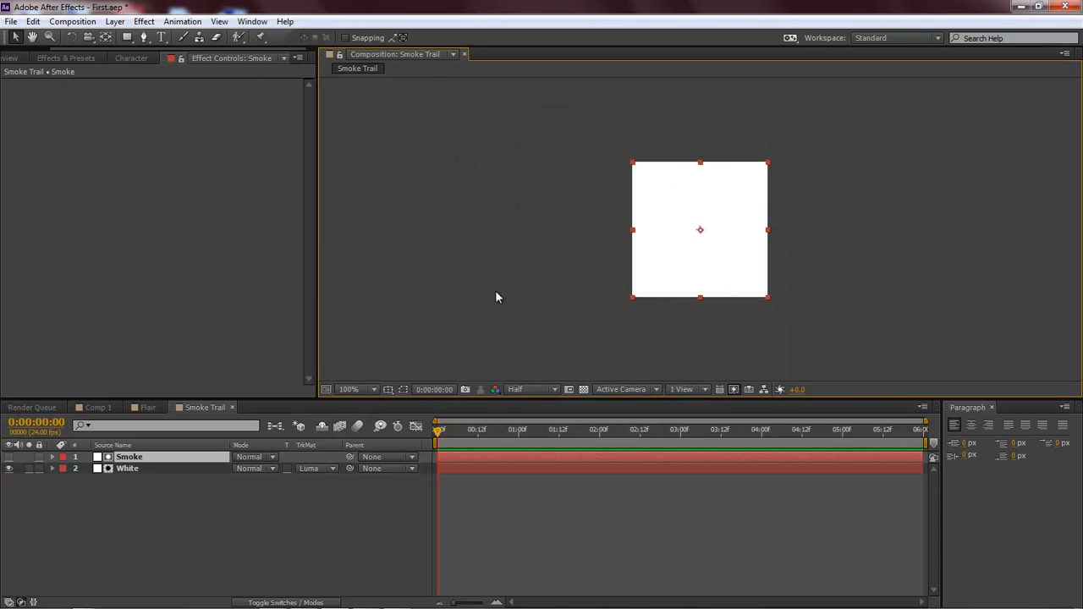
{"action": "left_click", "coordinate": [144, 37]}
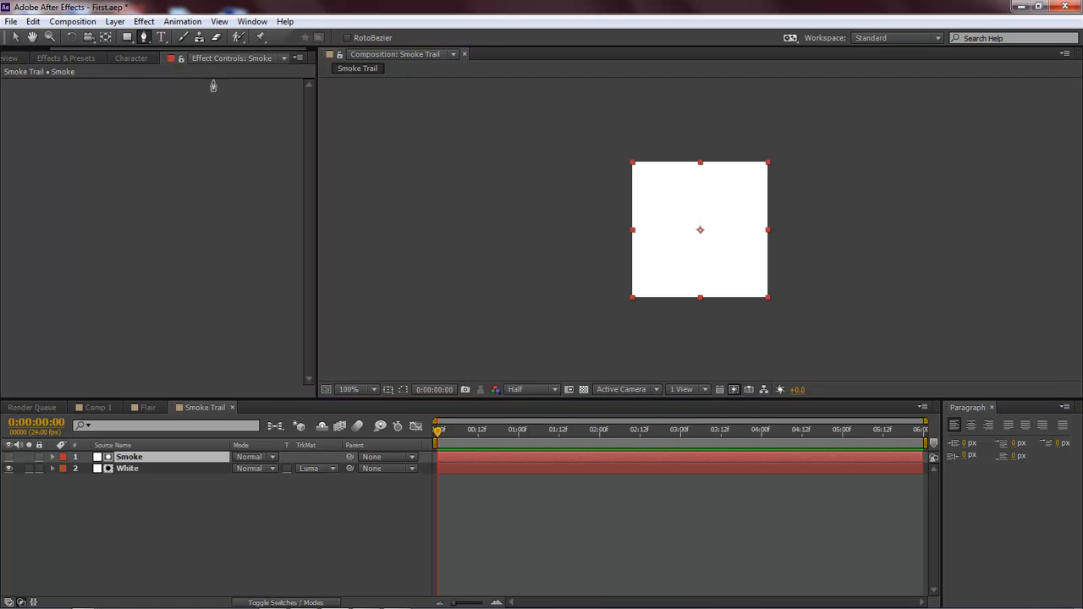
{"action": "left_click", "coordinate": [698, 174]}
{"action": "left_click", "coordinate": [676, 184]}
{"action": "left_click", "coordinate": [658, 201]}
{"action": "left_click", "coordinate": [652, 223]}
{"action": "left_click", "coordinate": [649, 247]}
{"action": "left_click", "coordinate": [653, 269]}
{"action": "left_click", "coordinate": [682, 281]}
{"action": "left_click", "coordinate": [727, 281]}
{"action": "left_click", "coordinate": [753, 268]}
{"action": "left_click", "coordinate": [758, 232]}
{"action": "left_click", "coordinate": [759, 207]}
{"action": "left_click", "coordinate": [746, 189]}
{"action": "left_click", "coordinate": [715, 174]}
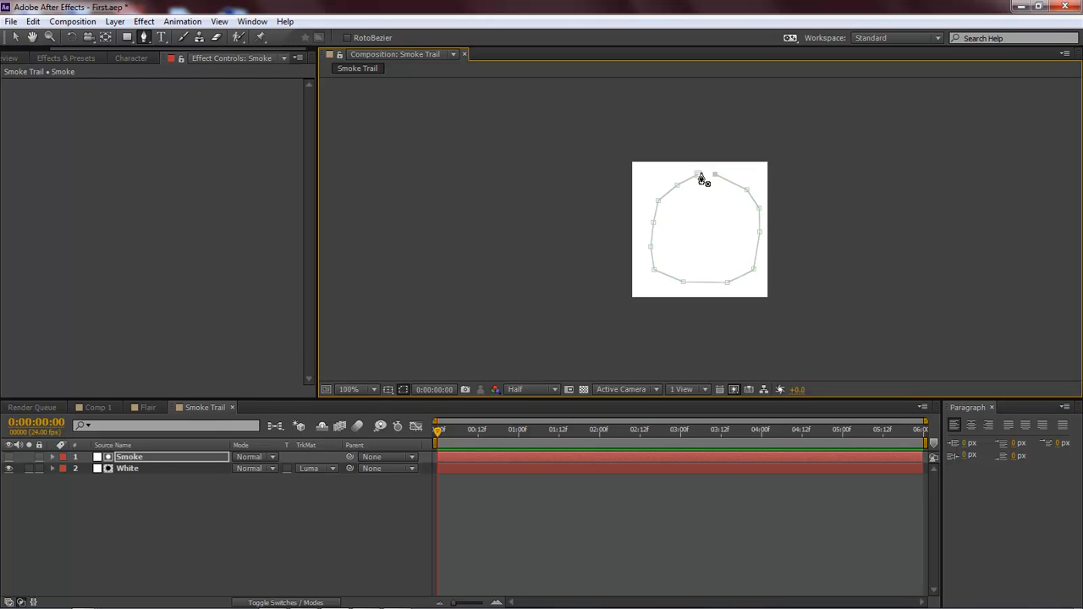
{"action": "left_click", "coordinate": [698, 174]}
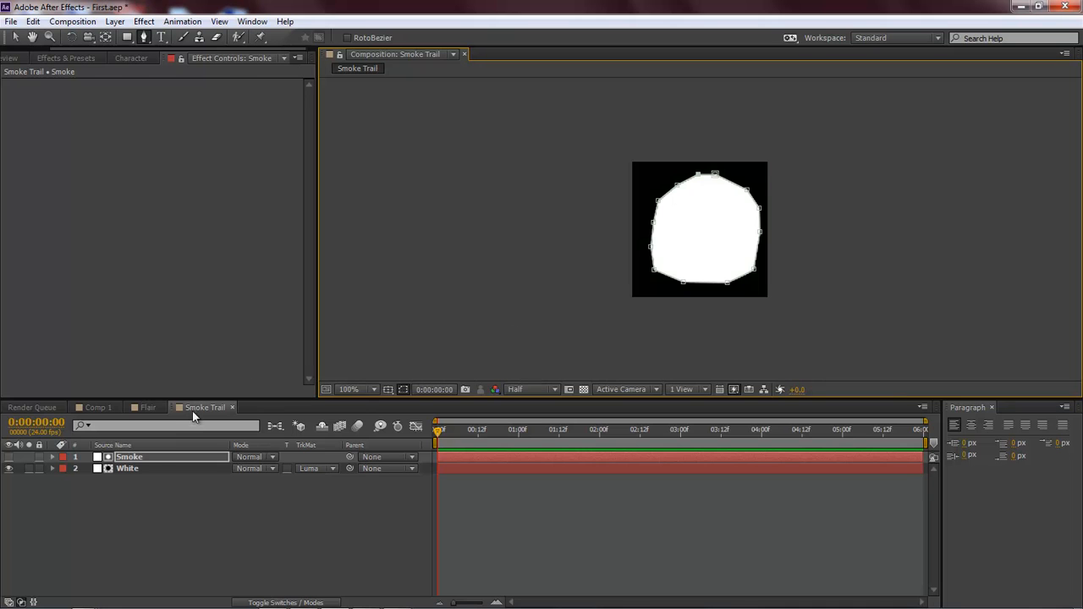
- Reshape the Smoke layer's mask into an irregular jagged star by moving its points alternately inward and outward
{"action": "left_click", "coordinate": [122, 457]}
{"action": "left_click", "coordinate": [15, 37]}
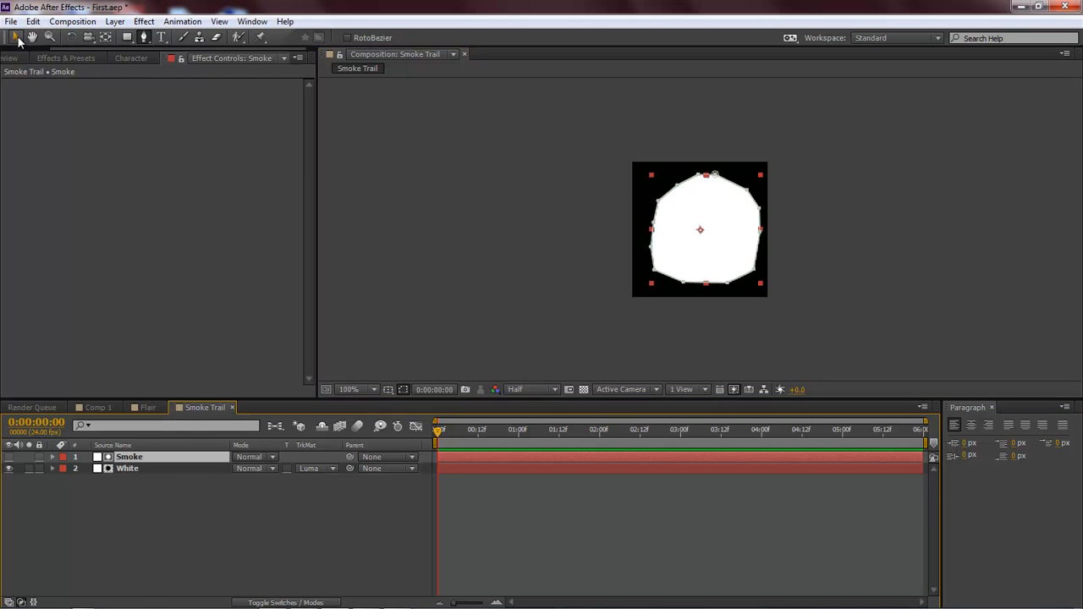
{"action": "left_click_drag", "start_coordinate": [677, 190], "coordinate": [668, 231]}
{"action": "left_click_drag", "start_coordinate": [652, 272], "coordinate": [671, 193]}
{"action": "left_click_drag", "start_coordinate": [667, 230], "coordinate": [642, 245]}
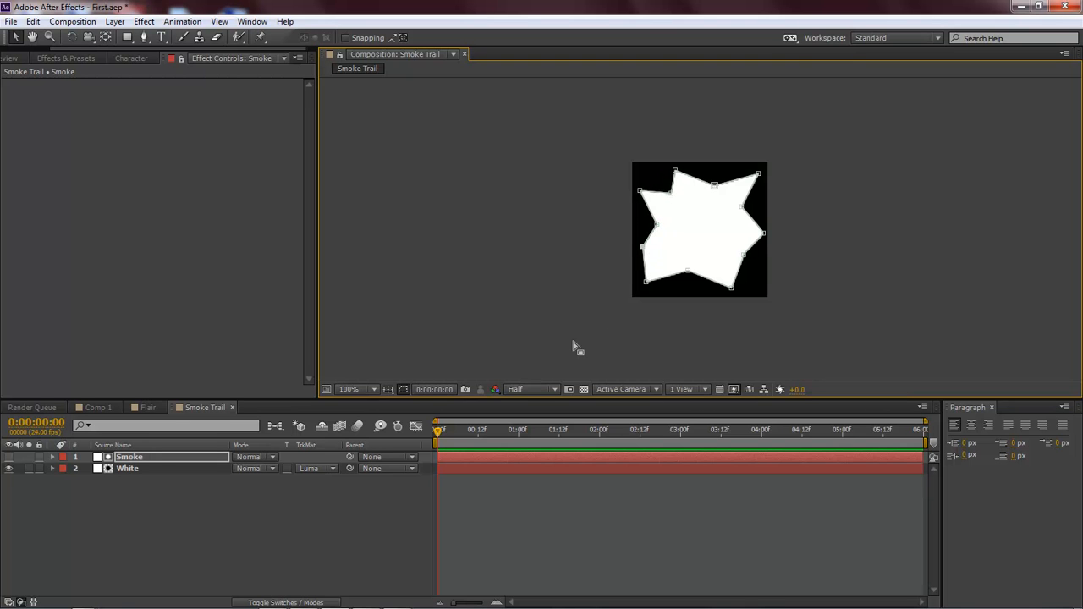
{"action": "left_click", "coordinate": [375, 511]}
- Apply the Roughen Edges effect to the Smoke layer
{"action": "left_click", "coordinate": [135, 458]}
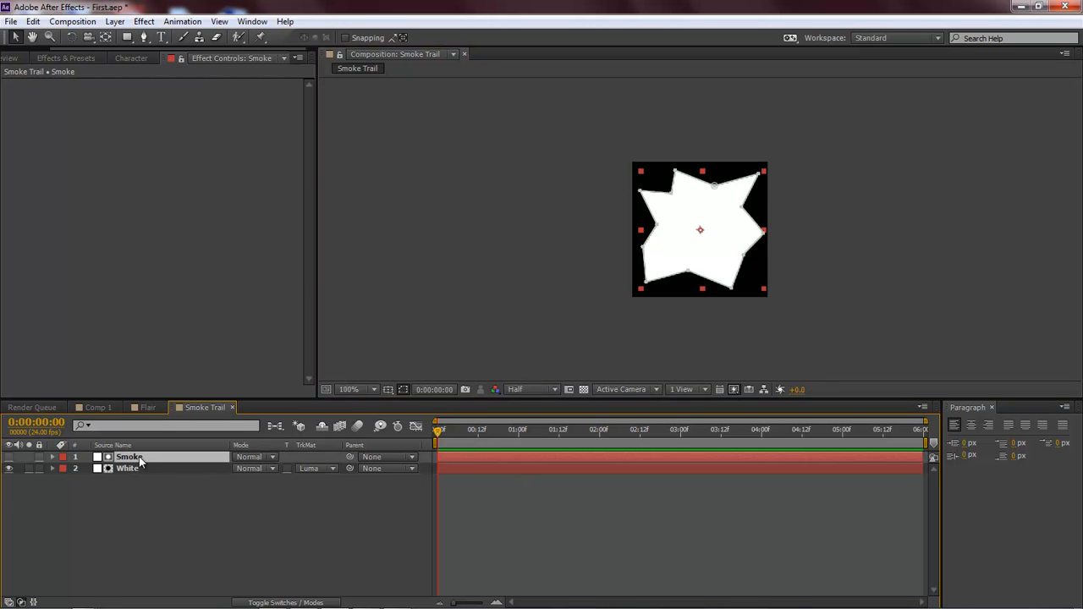
{"action": "left_click", "coordinate": [143, 22]}
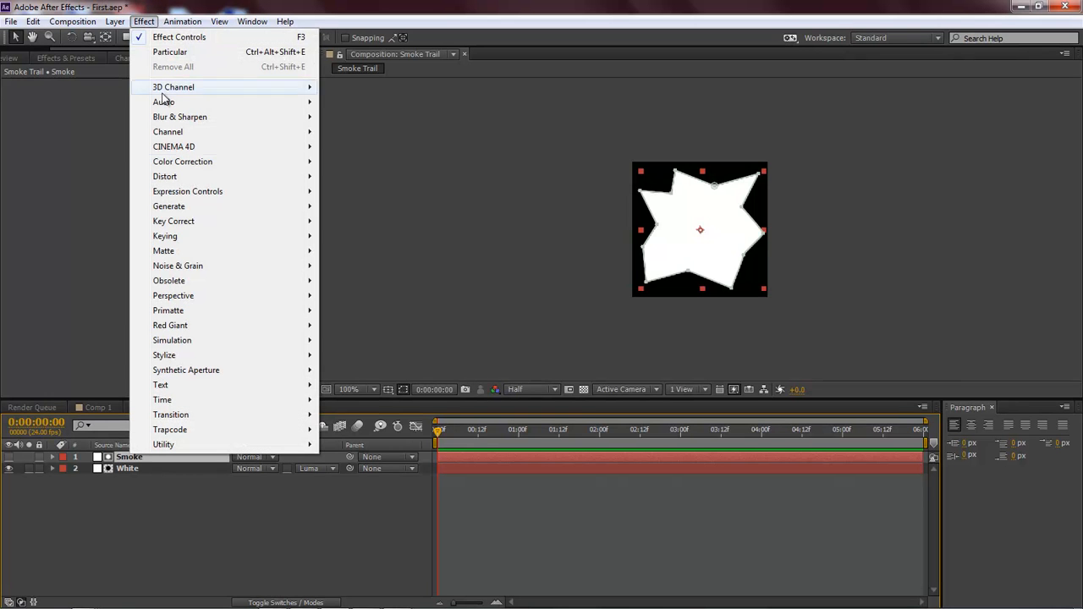
{"action": "mouse_move", "coordinate": [191, 355]}
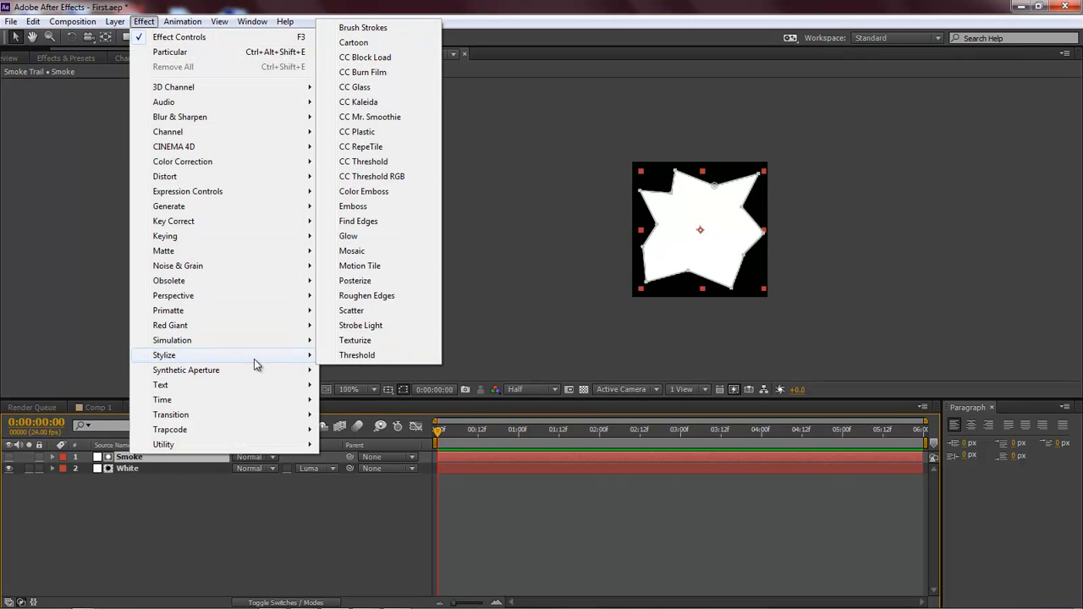
{"action": "left_click", "coordinate": [378, 295]}
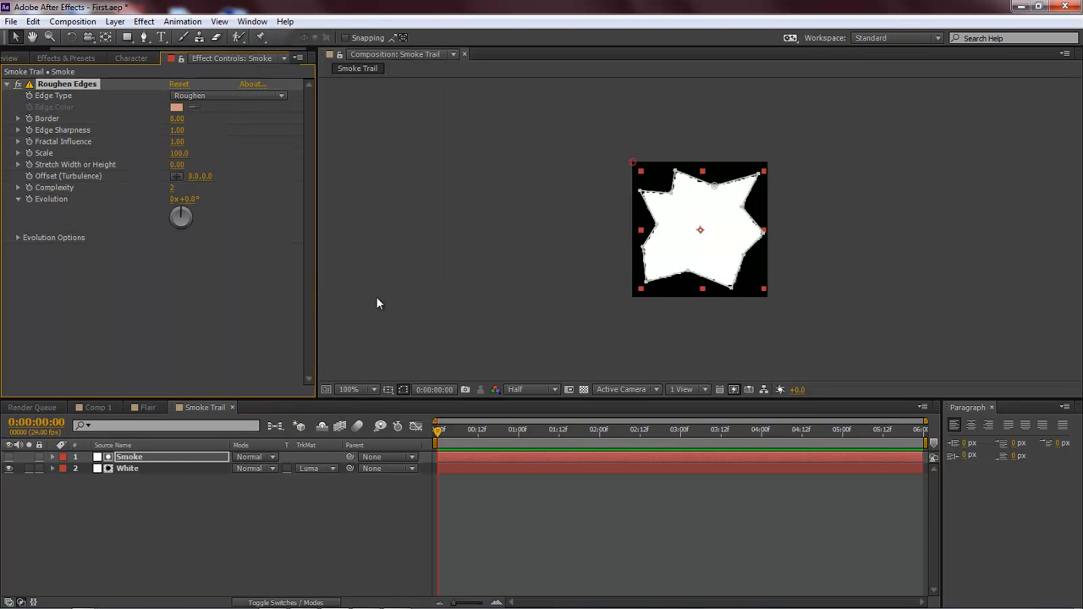
- Set the Roughen Edges Border to 100 and Scale to 550
{"action": "left_click", "coordinate": [177, 121]}
{"action": "type", "text": "100"}
{"action": "key", "text": "Tab"}
{"action": "key", "text": "Tab"}
{"action": "key", "text": "Tab"}
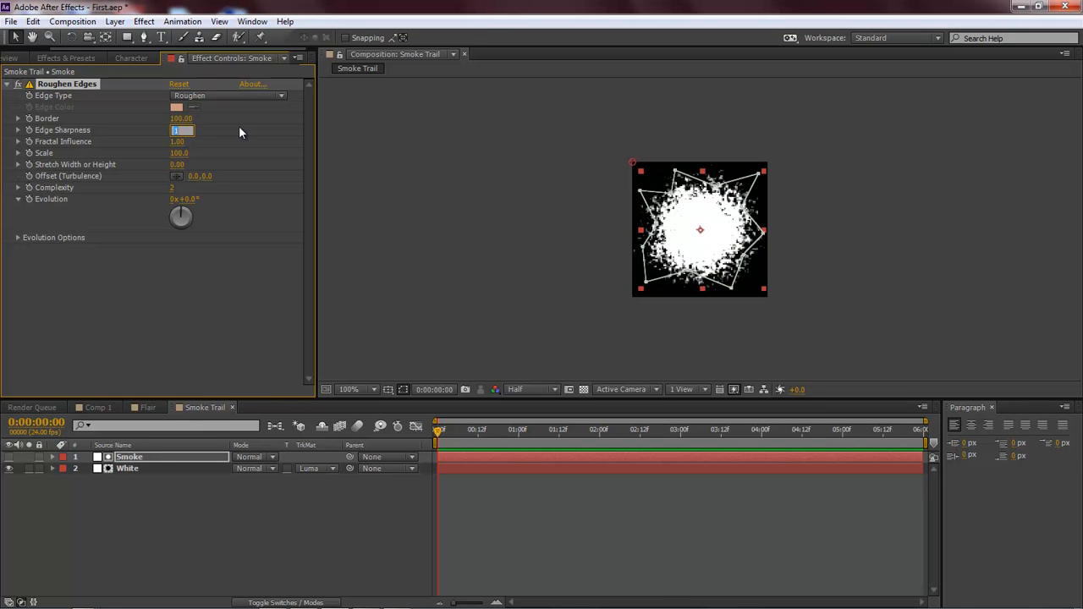
{"action": "type", "text": "550"}
{"action": "key", "text": "Return"}
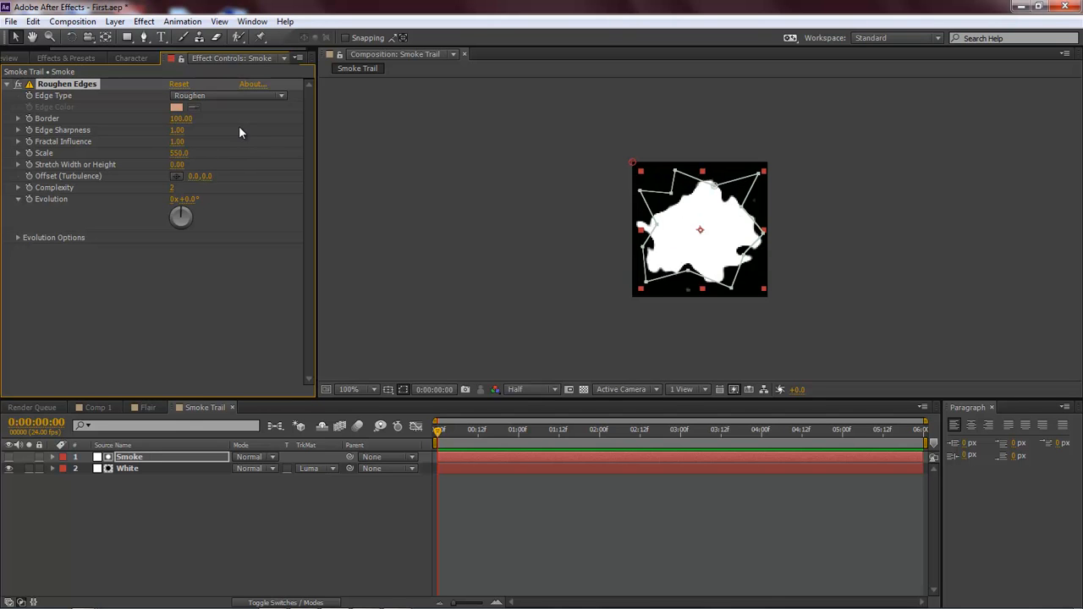
- Add the expression [9,time*-150] to the Roughen Edges Offset (Turbulence) and scrub to 0:00:00:17 to preview the motion
{"action": "left_click", "coordinate": [30, 176], "text": "alt"}
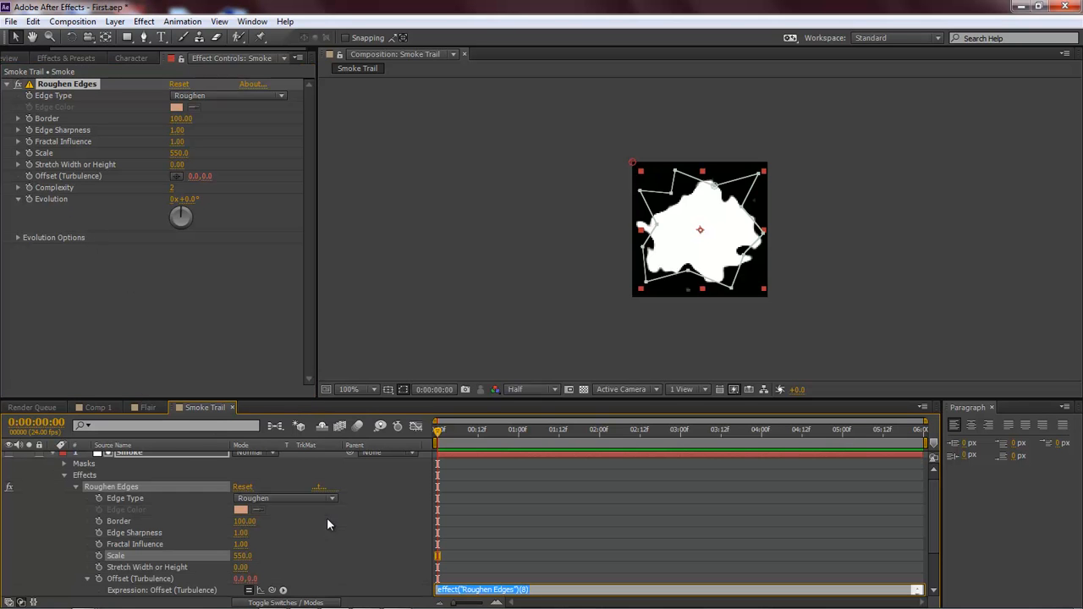
{"action": "key", "text": "BackSpace"}
{"action": "type", "text": "[9,time*"}
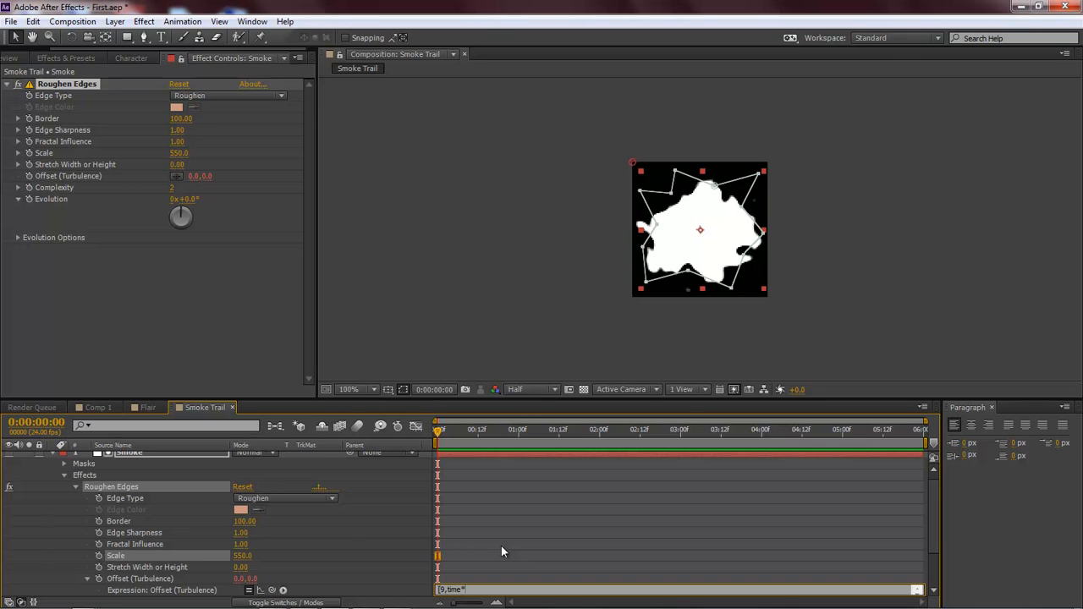
{"action": "type", "text": "-150]"}
{"action": "left_click", "coordinate": [501, 552]}
{"action": "left_click_drag", "start_coordinate": [437, 432], "coordinate": [495, 436]}
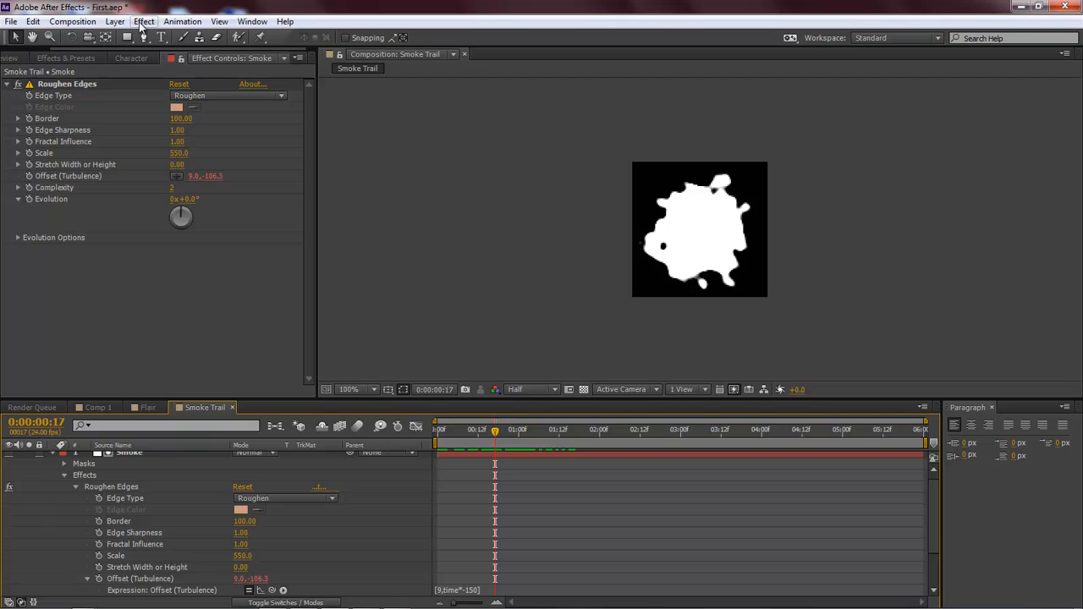
- Apply the Turbulent Noise effect to the Smoke layer and set its Contrast to 250
{"action": "left_click", "coordinate": [143, 22]}
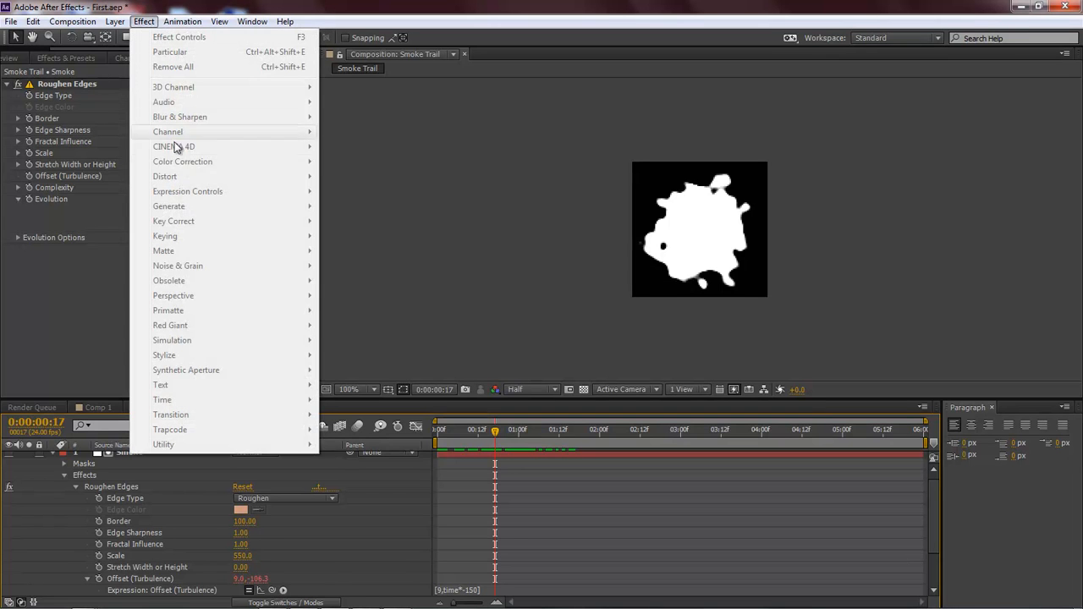
{"action": "left_click", "coordinate": [119, 452]}
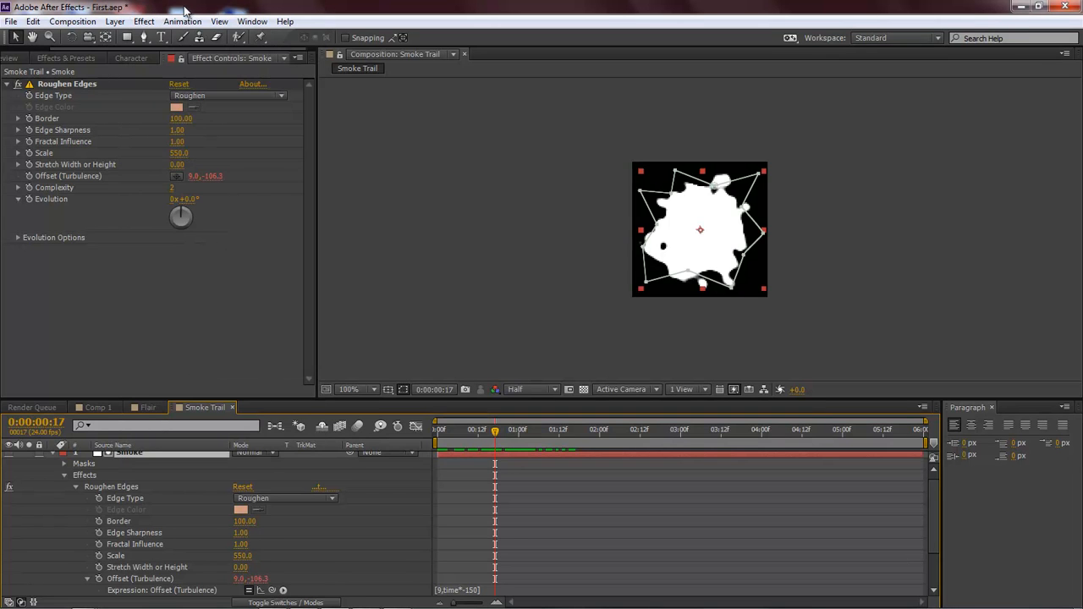
{"action": "left_click", "coordinate": [143, 22]}
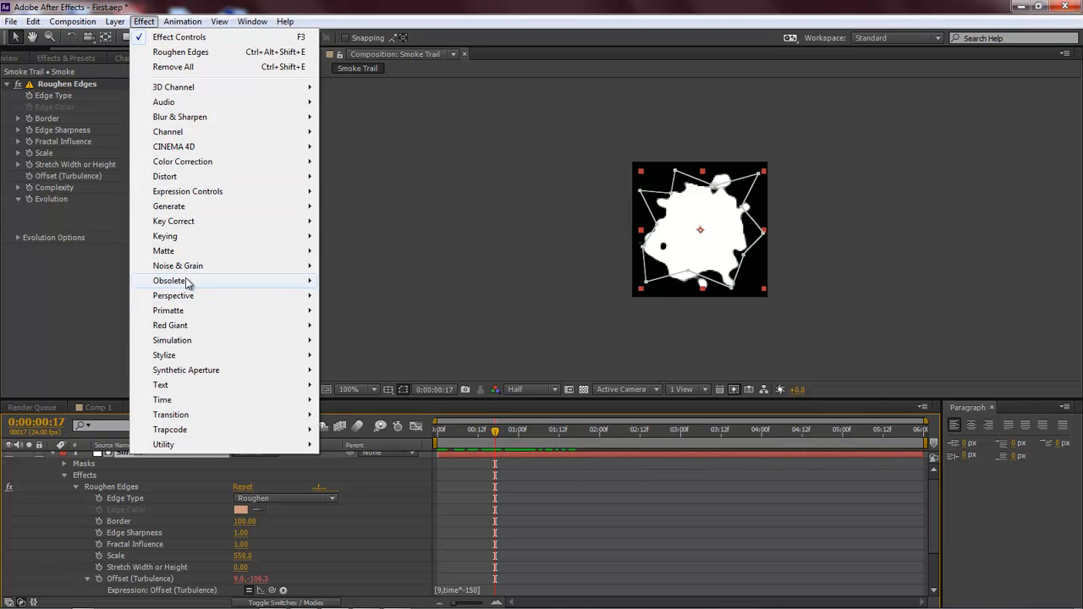
{"action": "mouse_move", "coordinate": [187, 274]}
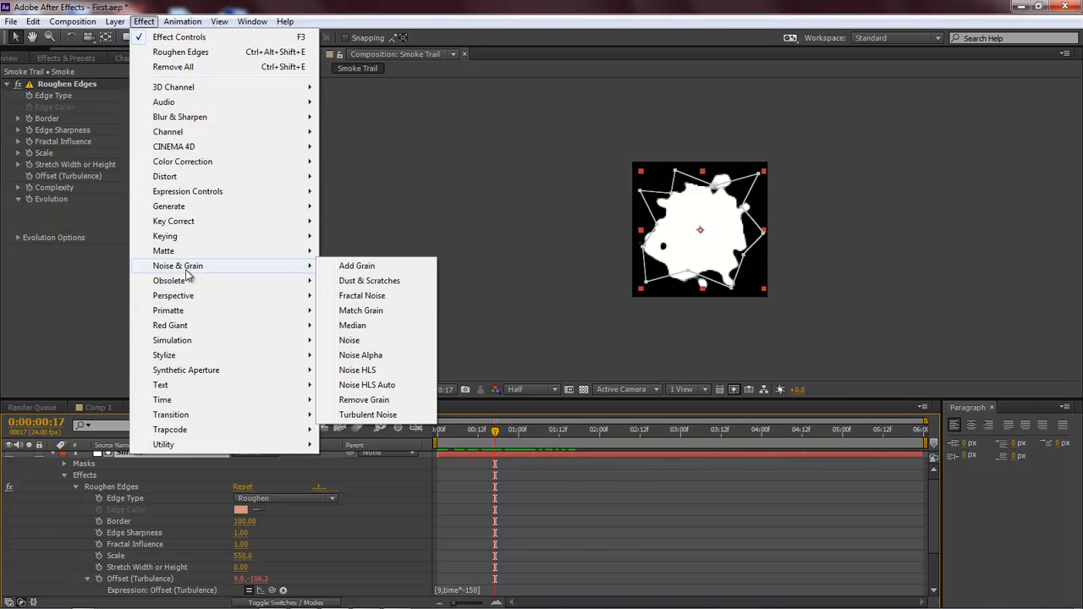
{"action": "left_click", "coordinate": [373, 415]}
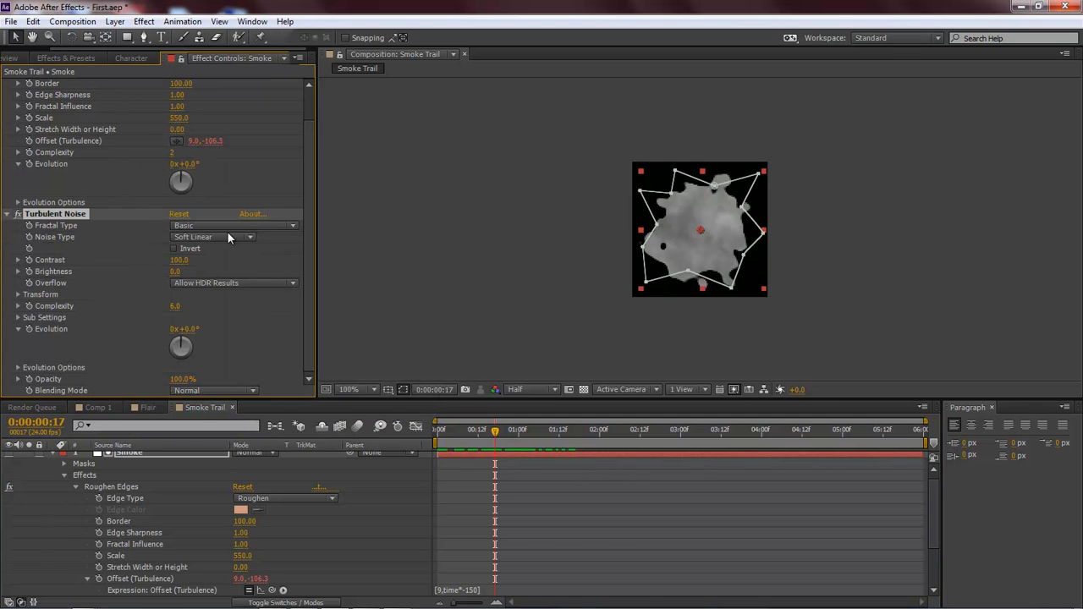
{"action": "left_click", "coordinate": [180, 260]}
{"action": "type", "text": "250"}
{"action": "key", "text": "Return"}
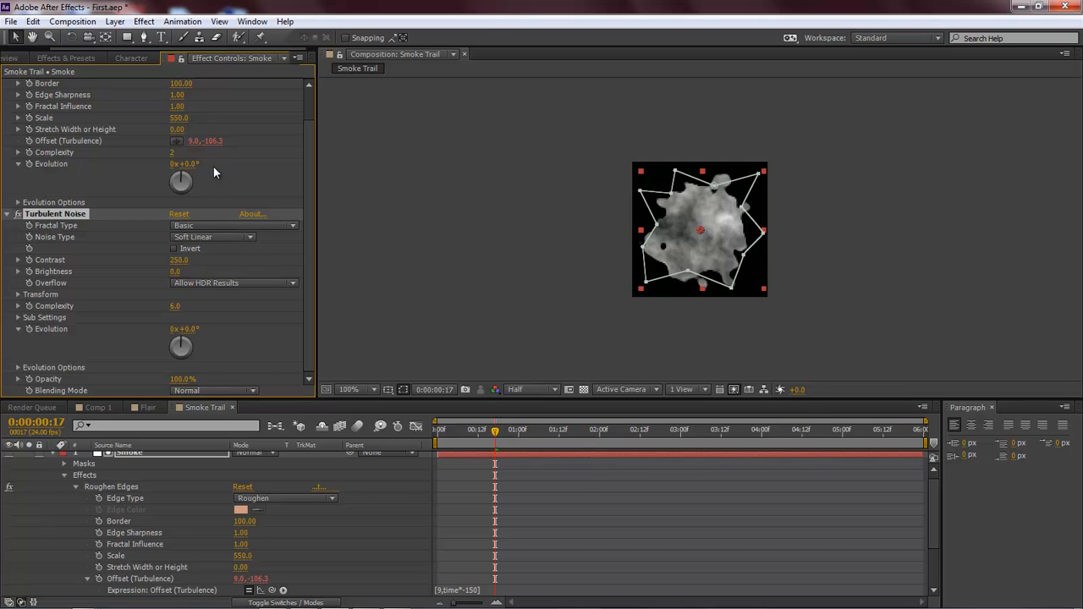
- Apply the Fast Blur effect to the Smoke layer, set its Blurriness to 21, and scrub to 0:00:00:03 to preview it
{"action": "left_click", "coordinate": [143, 21]}
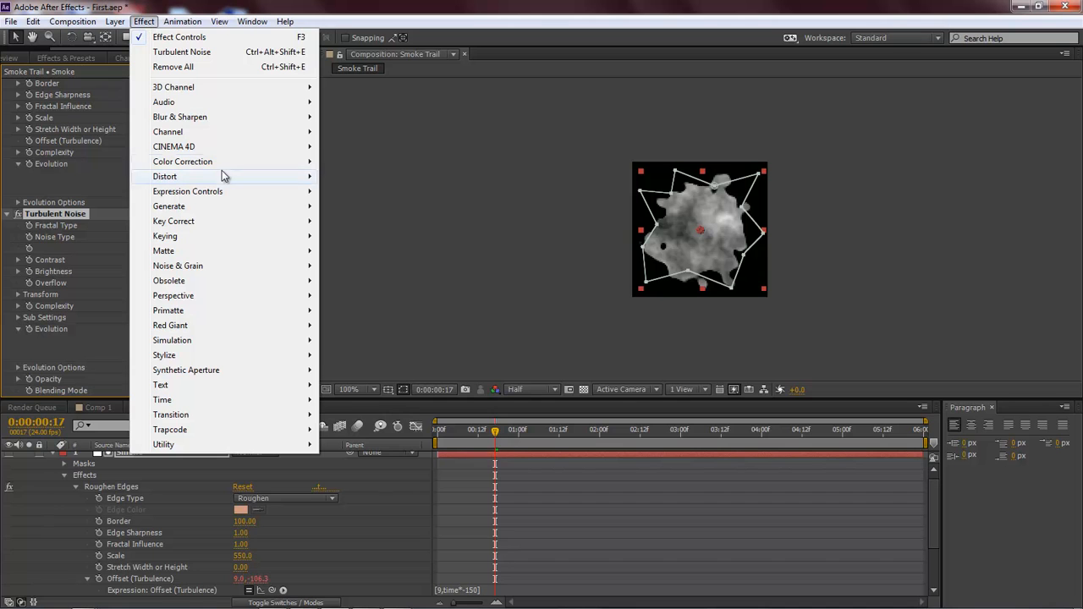
{"action": "mouse_move", "coordinate": [208, 121]}
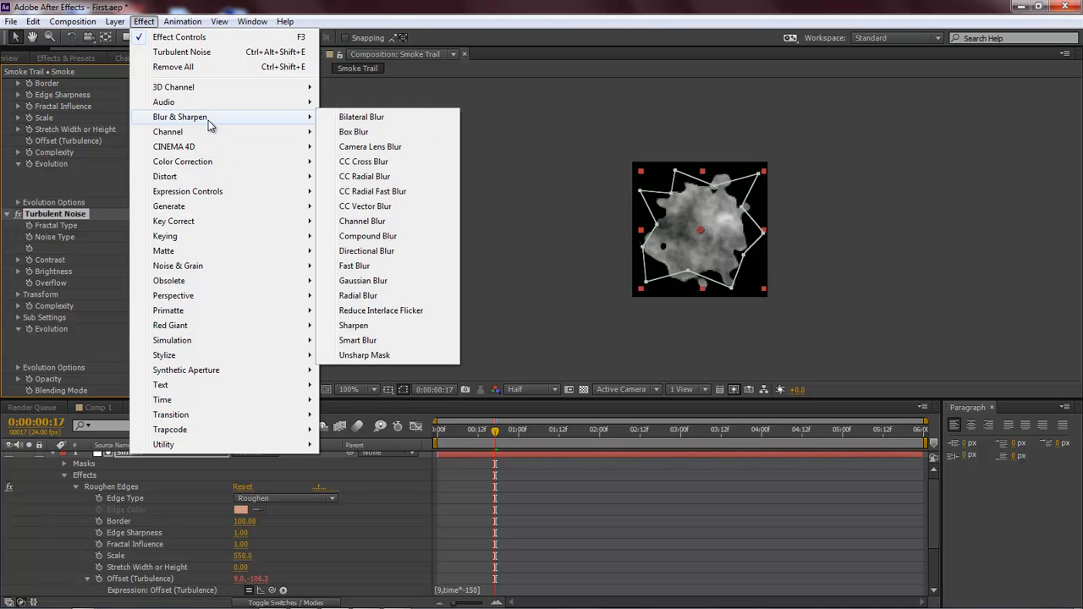
{"action": "left_click", "coordinate": [363, 266]}
{"action": "left_click", "coordinate": [175, 368]}
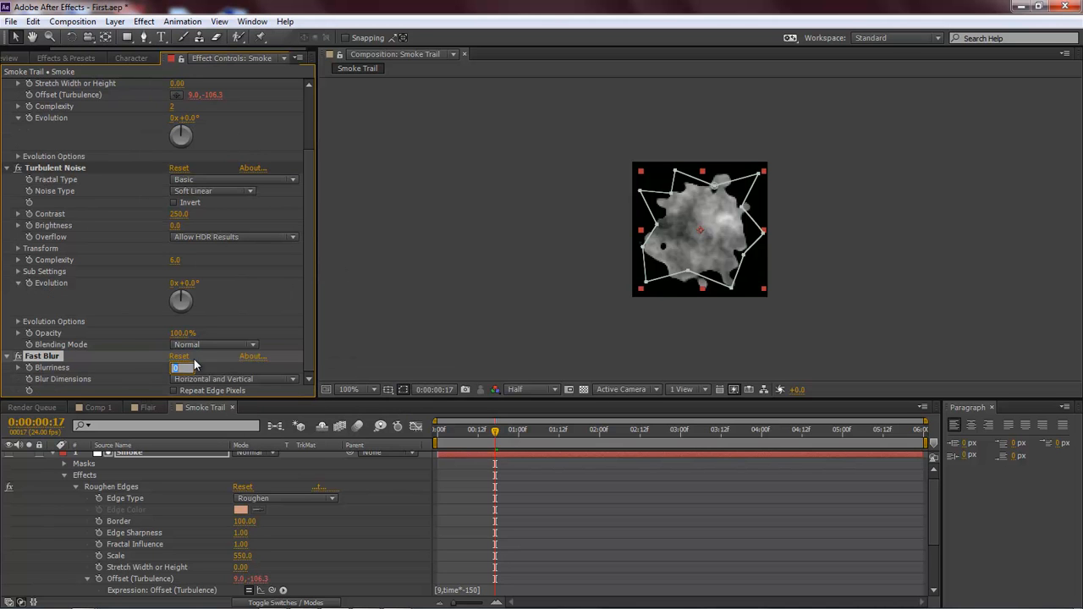
{"action": "type", "text": "10"}
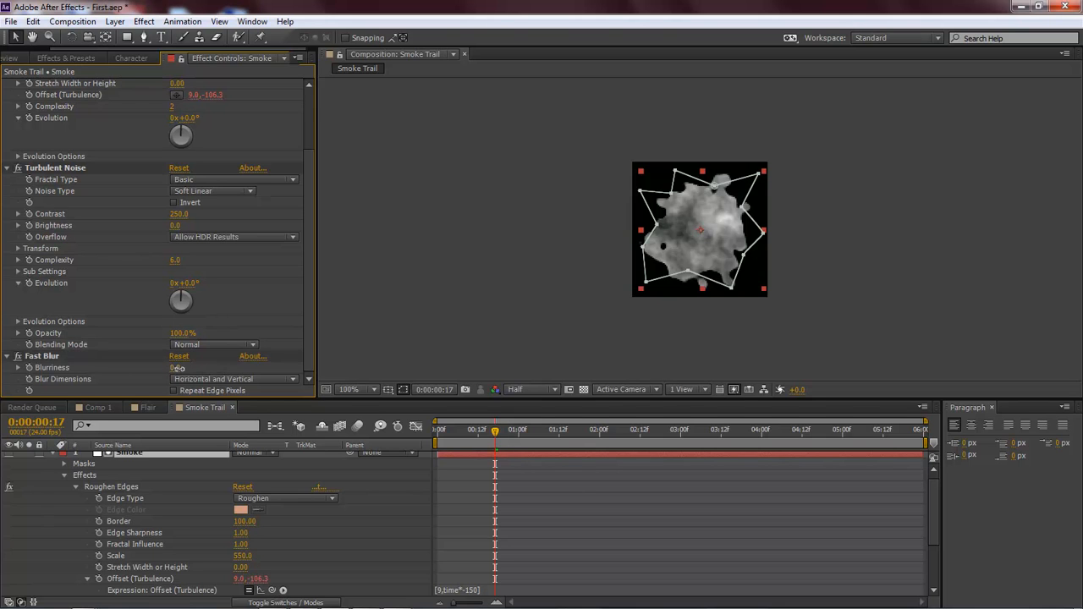
{"action": "key", "text": "Return"}
{"action": "left_click_drag", "start_coordinate": [182, 368], "coordinate": [205, 367]}
{"action": "left_click", "coordinate": [398, 342]}
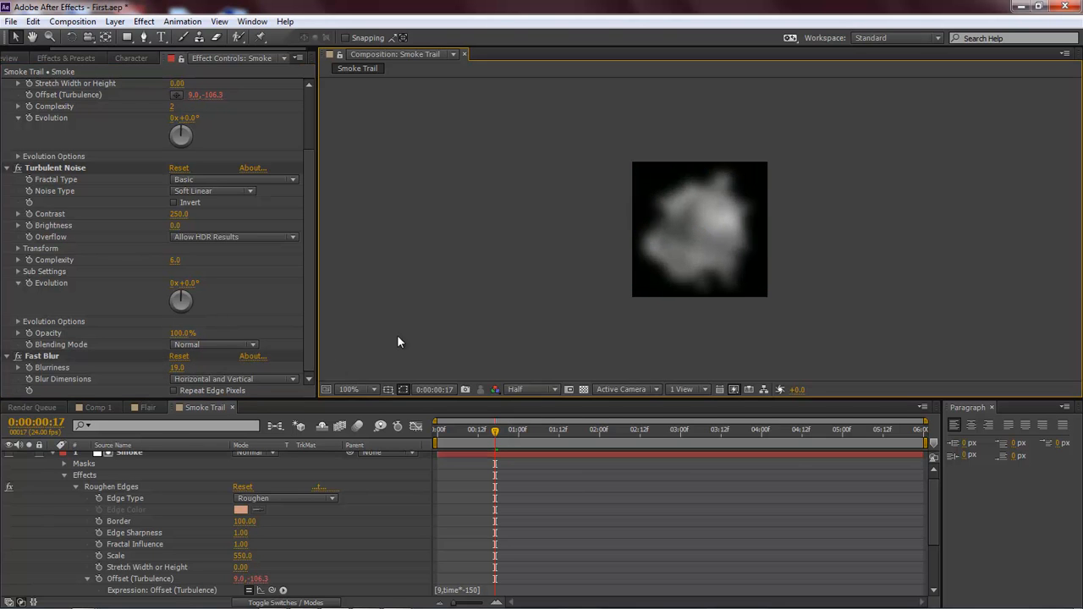
{"action": "left_click_drag", "start_coordinate": [180, 368], "coordinate": [181, 367]}
{"action": "left_click", "coordinate": [424, 268]}
{"action": "left_click_drag", "start_coordinate": [496, 437], "coordinate": [448, 431]}
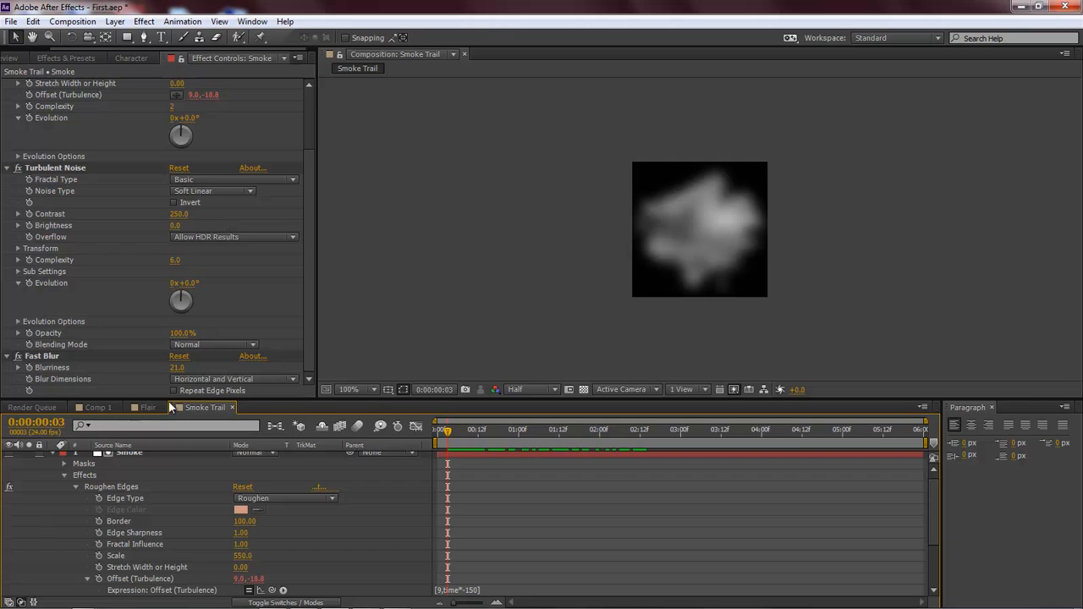
- Add the Smoke Trail composition as the lowest layer of the Flair composition and hide it
{"action": "left_click", "coordinate": [147, 408]}
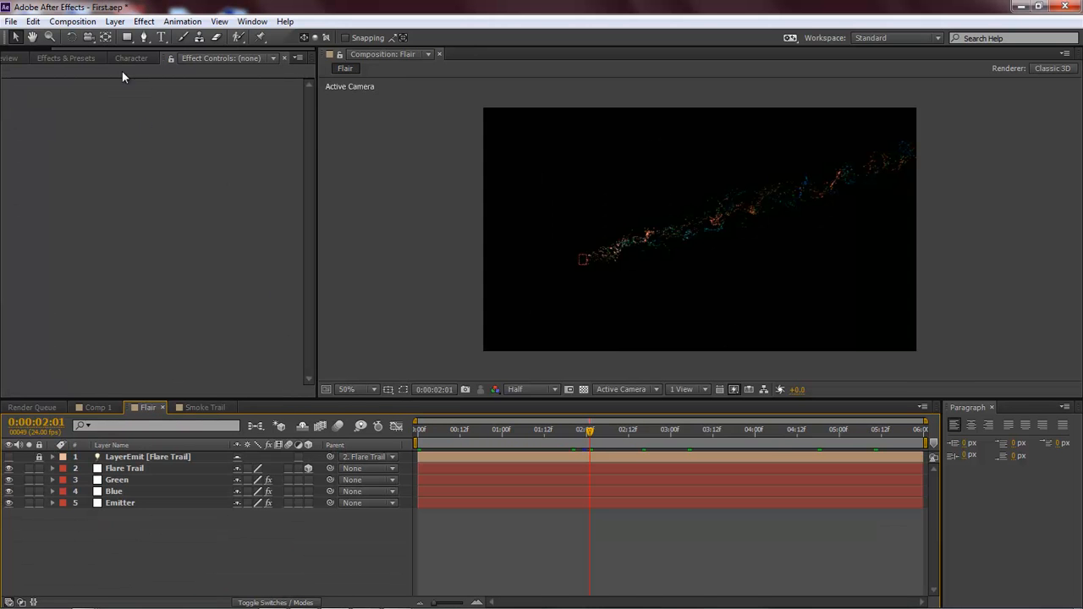
{"action": "left_click_drag", "start_coordinate": [101, 48], "coordinate": [42, 49]}
{"action": "left_click", "coordinate": [12, 58]}
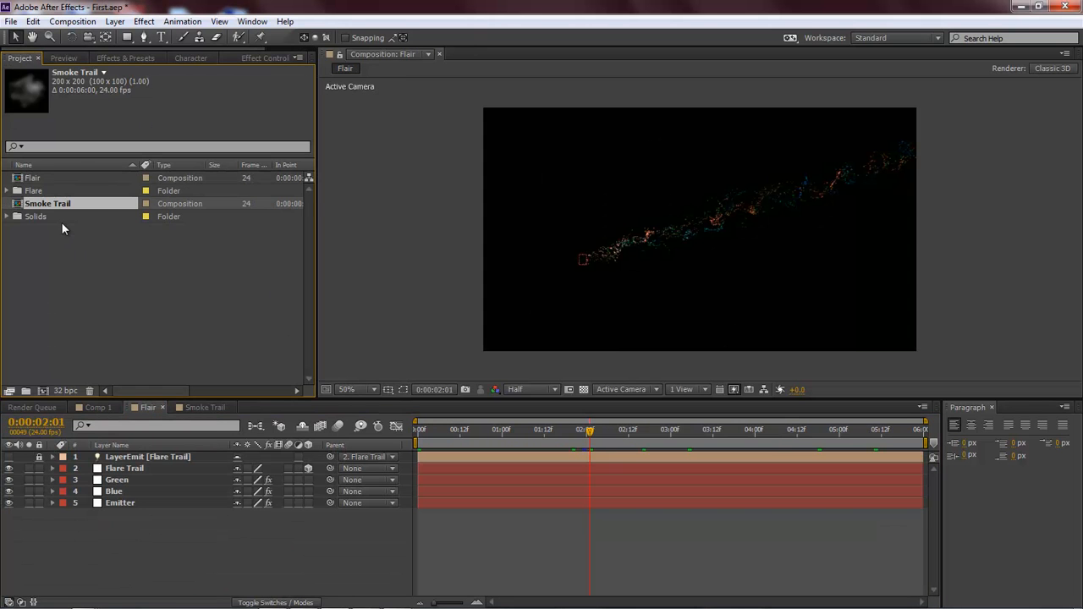
{"action": "left_click_drag", "start_coordinate": [44, 211], "coordinate": [133, 521]}
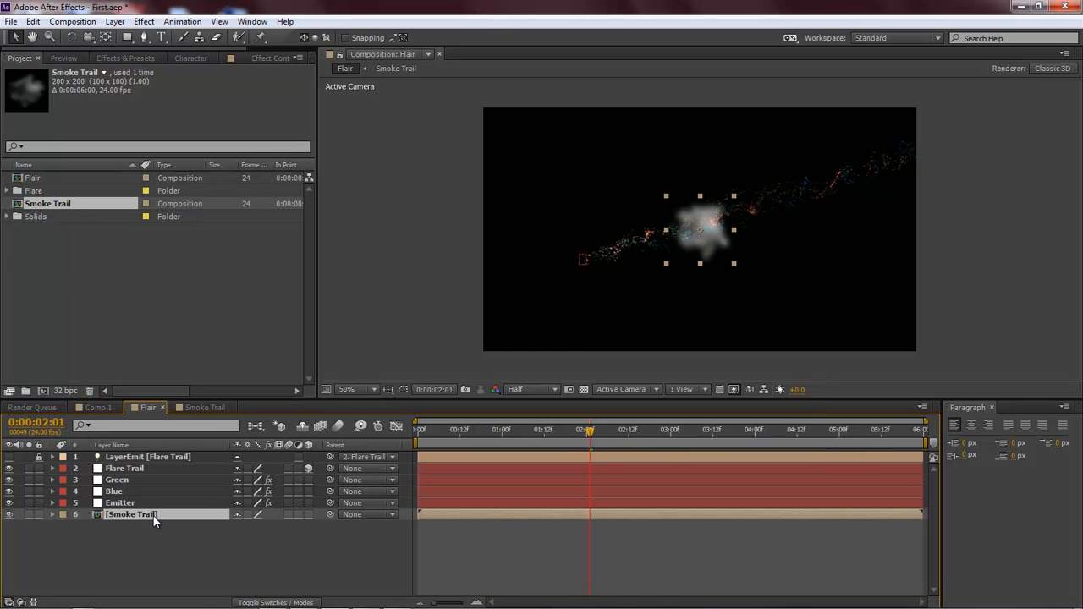
{"action": "left_click", "coordinate": [10, 514]}
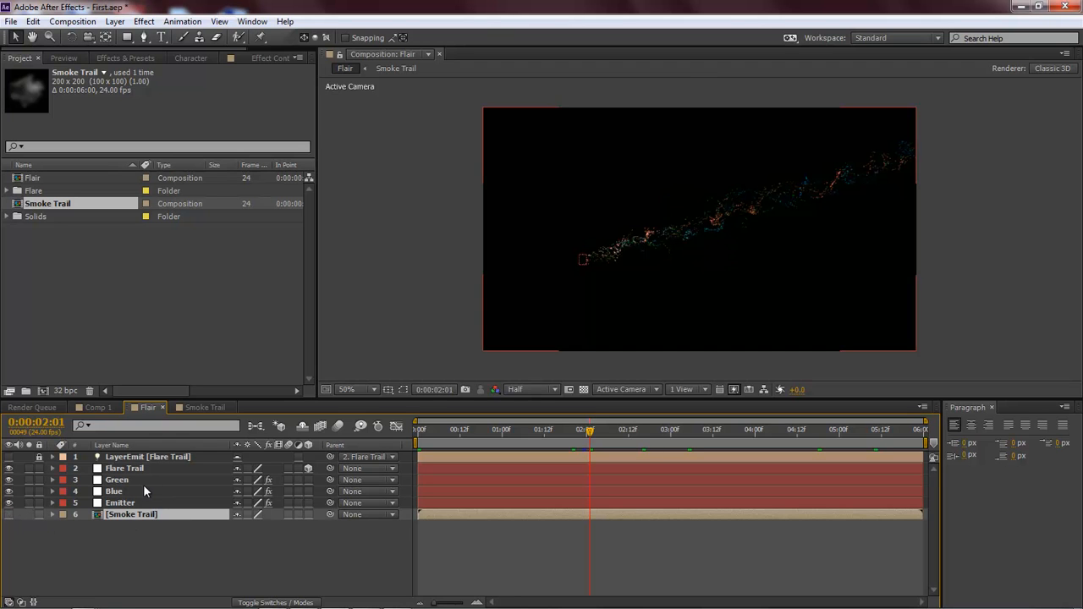
- Duplicate the Green layer and rename the copy Smoke
{"action": "left_click", "coordinate": [122, 480]}
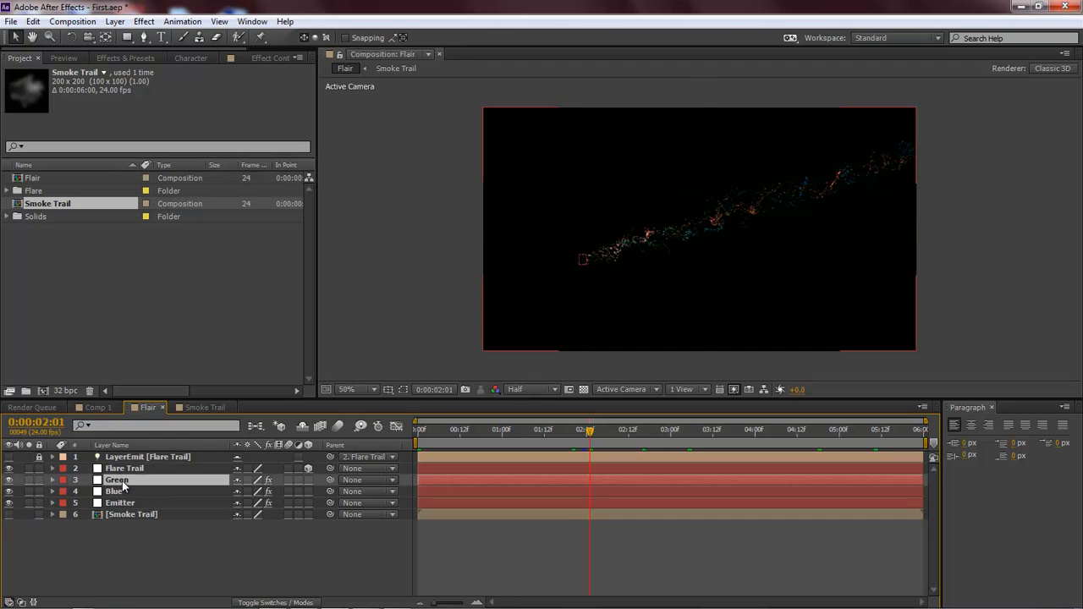
{"action": "key", "text": "ctrl+d"}
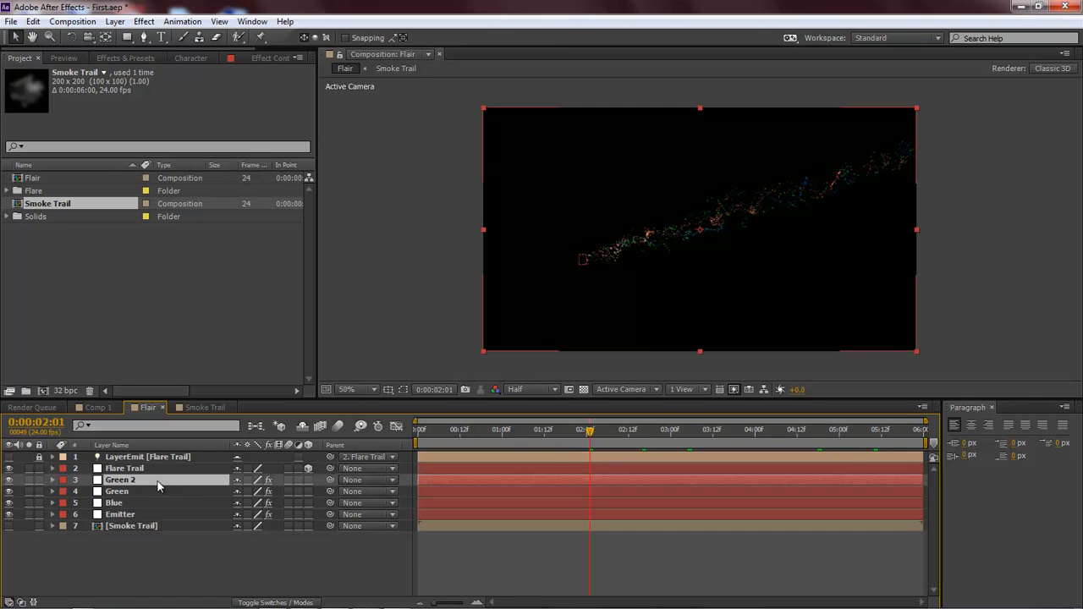
{"action": "key", "text": "Return"}
{"action": "type", "text": "Smoke"}
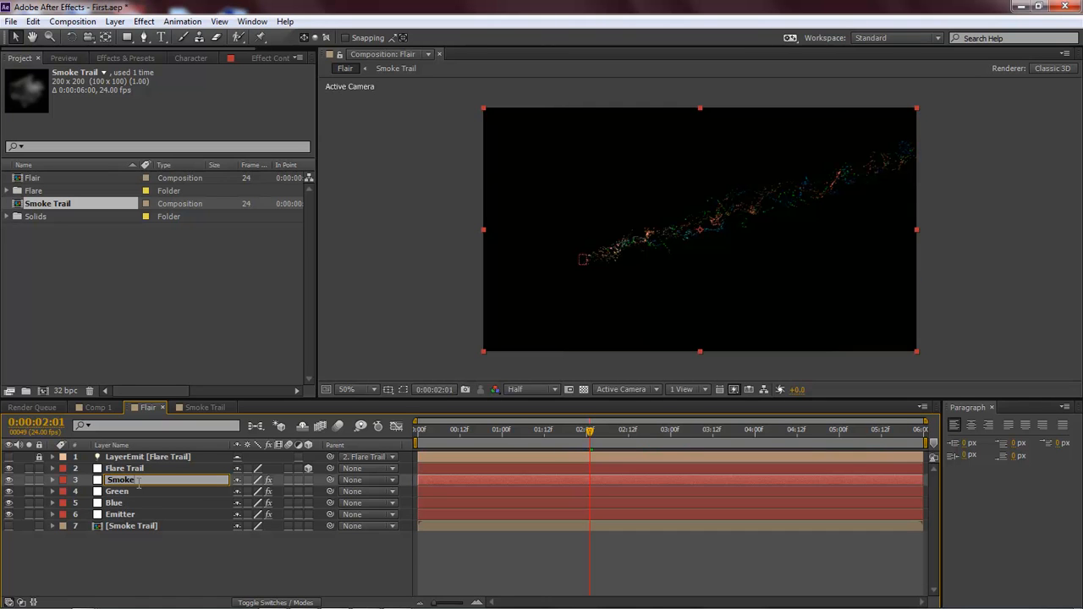
{"action": "key", "text": "Return"}
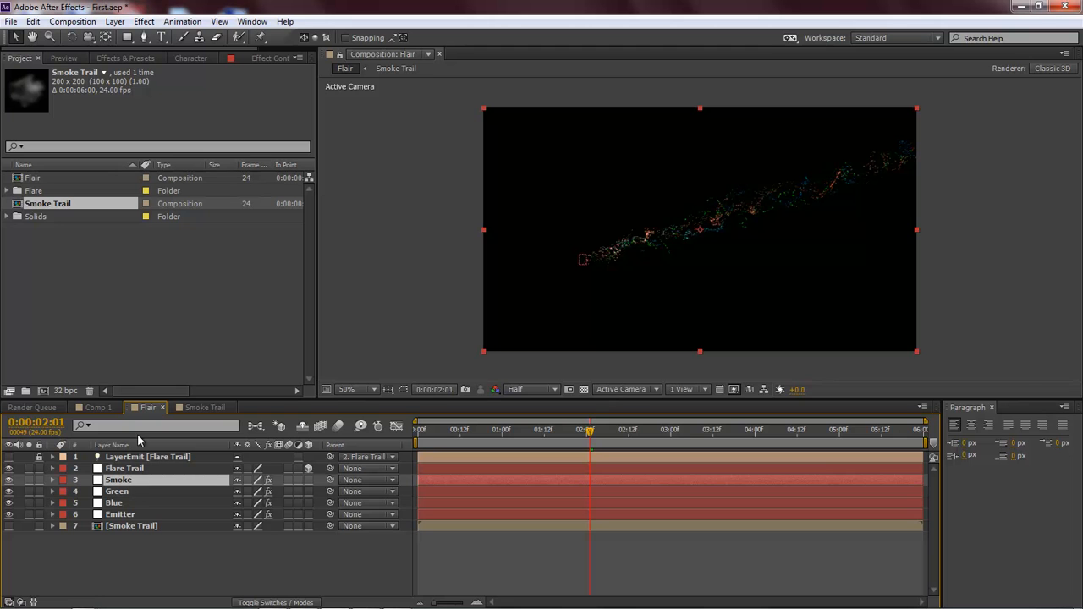
- Set the Particular Particle Type of the new Smoke layer to Sprite Colorize
{"action": "left_click", "coordinate": [262, 57]}
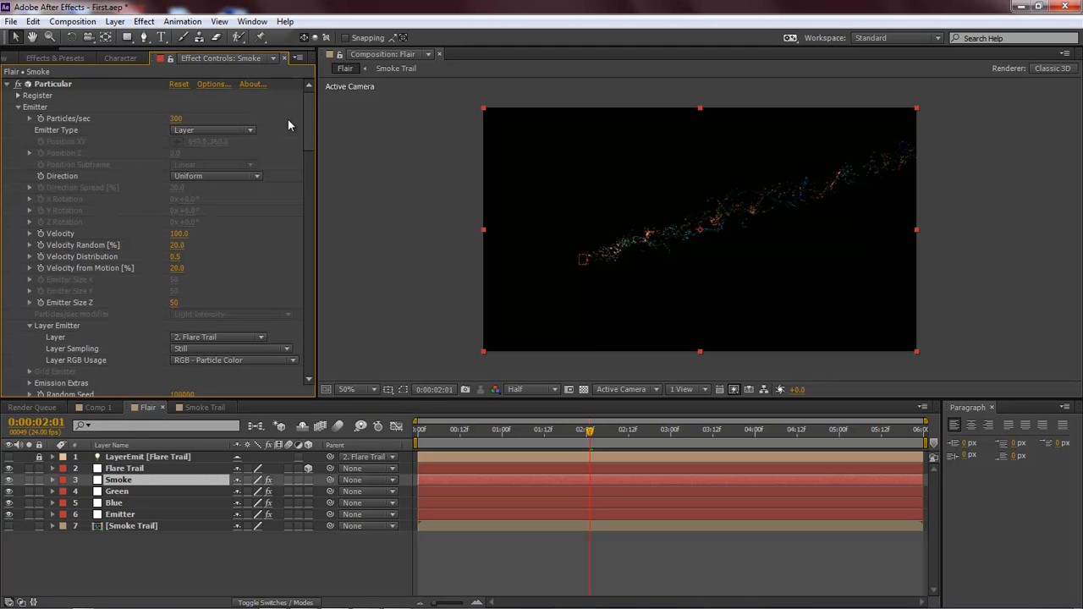
{"action": "left_click_drag", "start_coordinate": [309, 112], "coordinate": [315, 174]}
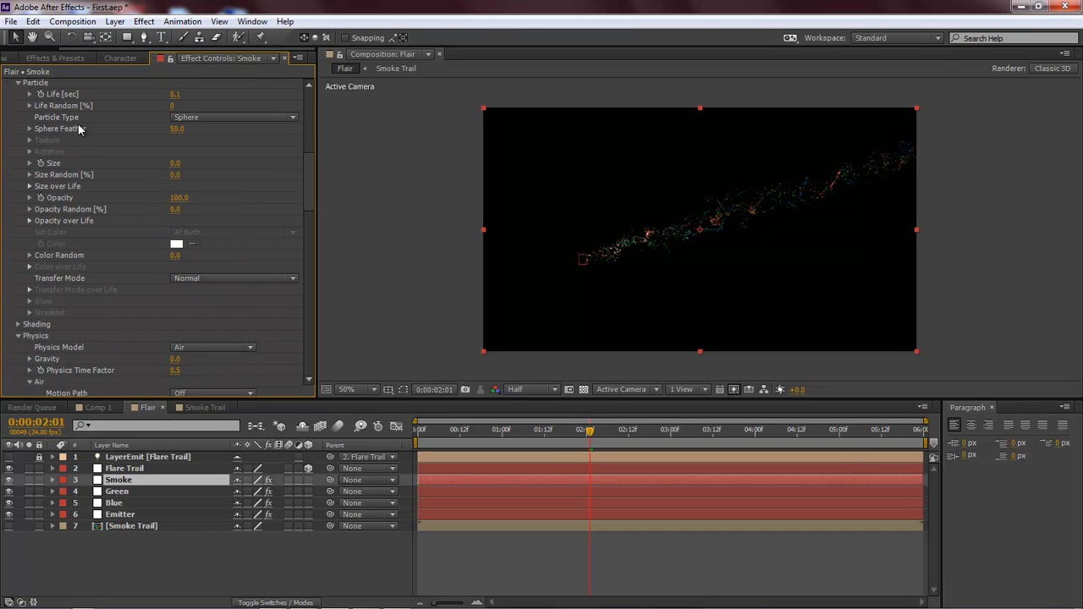
{"action": "left_click", "coordinate": [236, 117]}
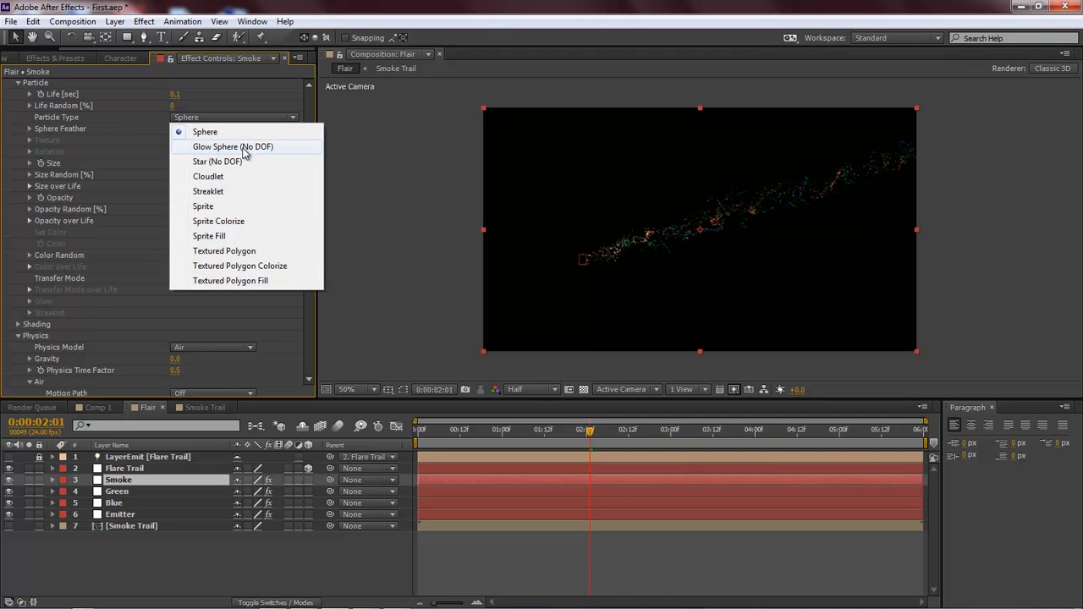
{"action": "left_click", "coordinate": [218, 221]}
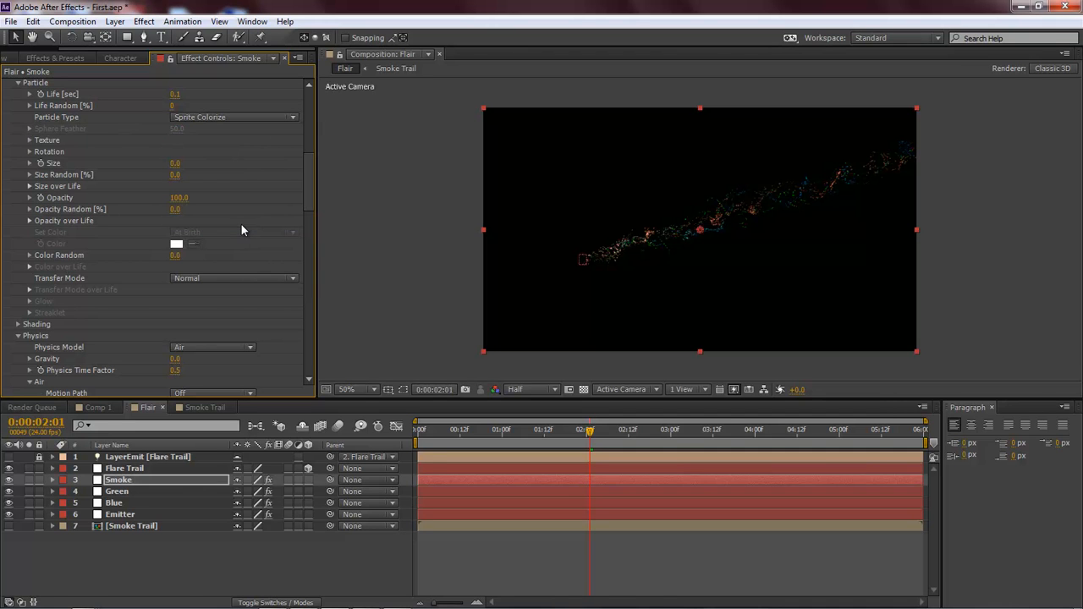
- Set the particle Texture layer to 7. Smoke Trail and its Time Sampling to Random - Loop
{"action": "left_click", "coordinate": [29, 140]}
{"action": "left_click", "coordinate": [260, 153]}
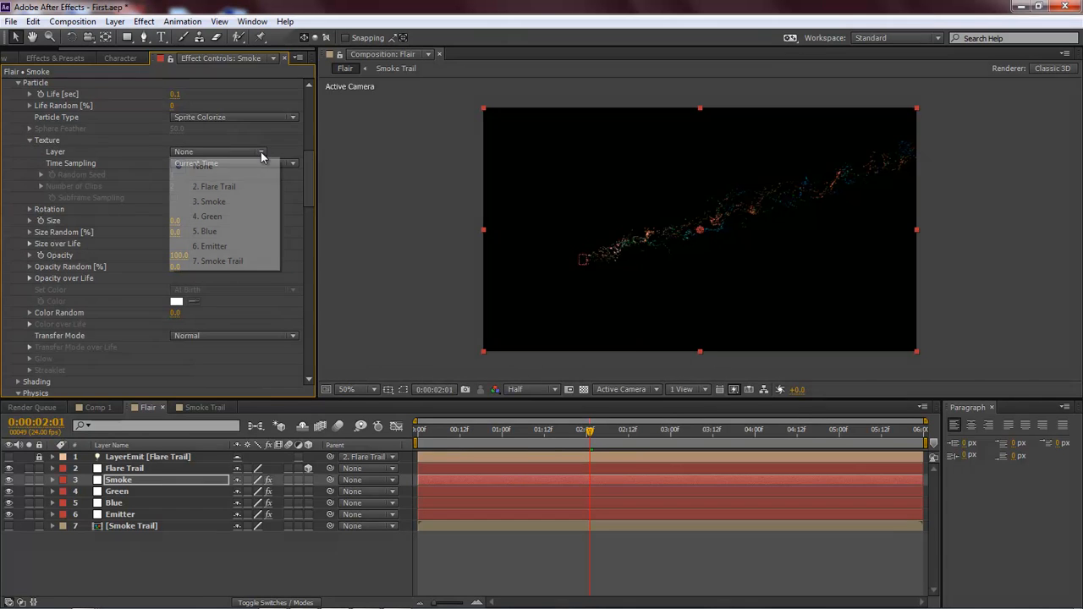
{"action": "left_click", "coordinate": [219, 202]}
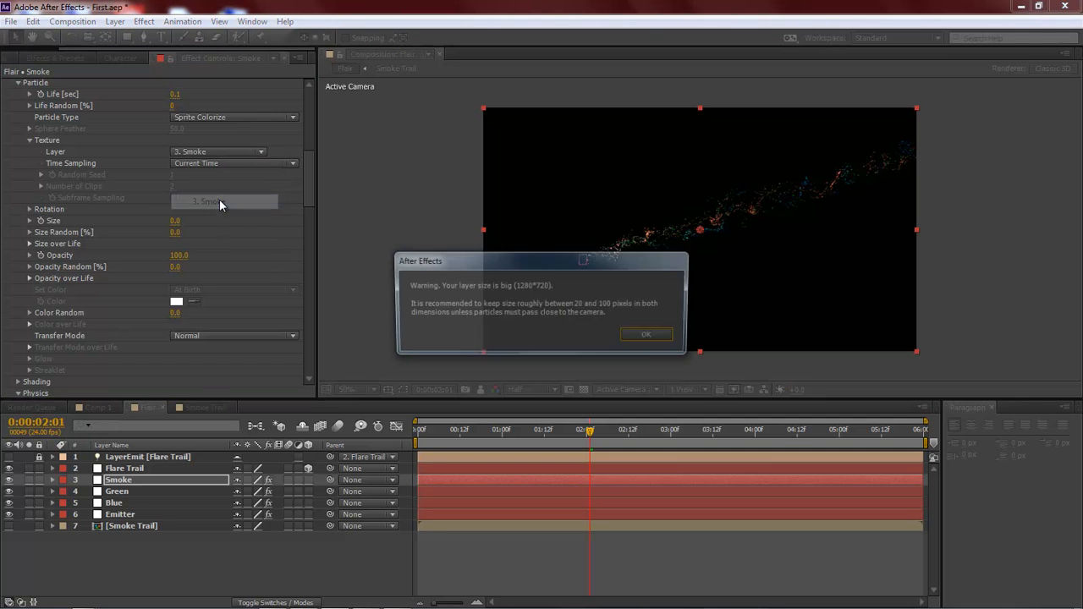
{"action": "left_click", "coordinate": [647, 336]}
{"action": "left_click", "coordinate": [260, 155]}
{"action": "left_click", "coordinate": [237, 261]}
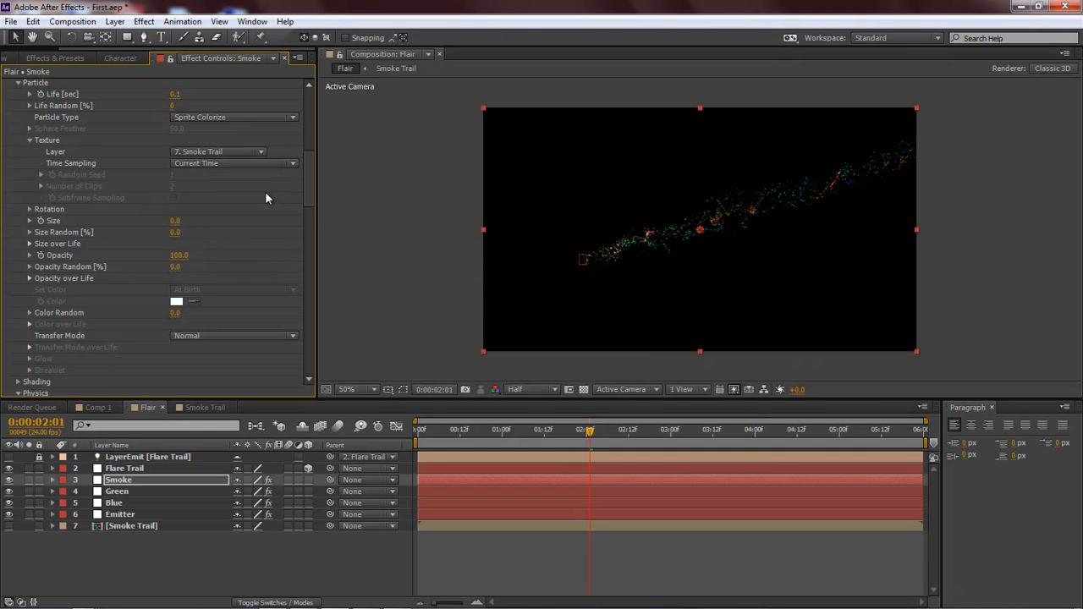
{"action": "left_click", "coordinate": [201, 165]}
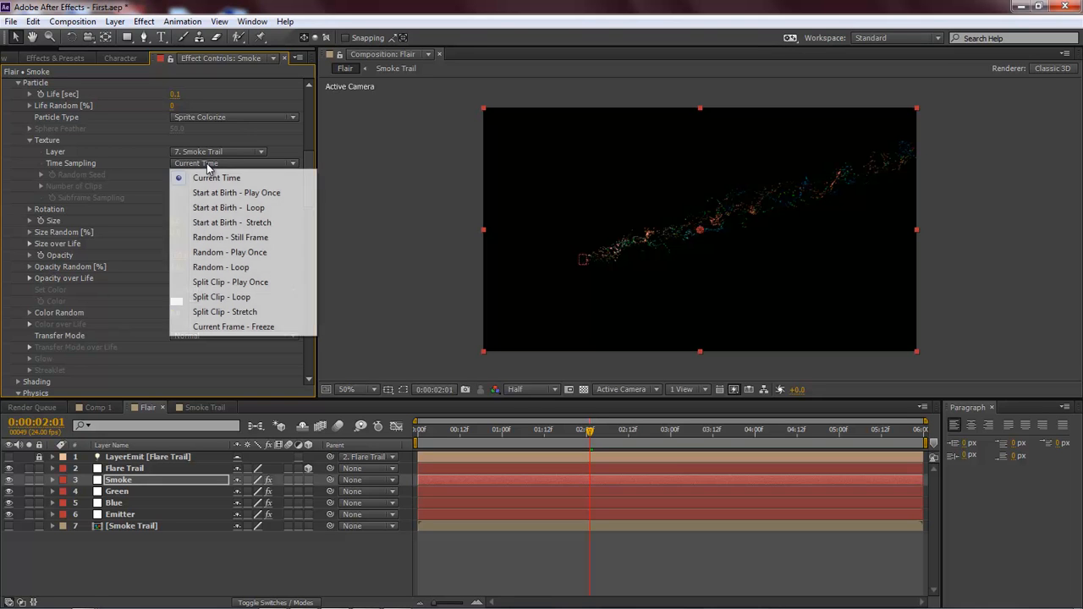
{"action": "left_click", "coordinate": [231, 268]}
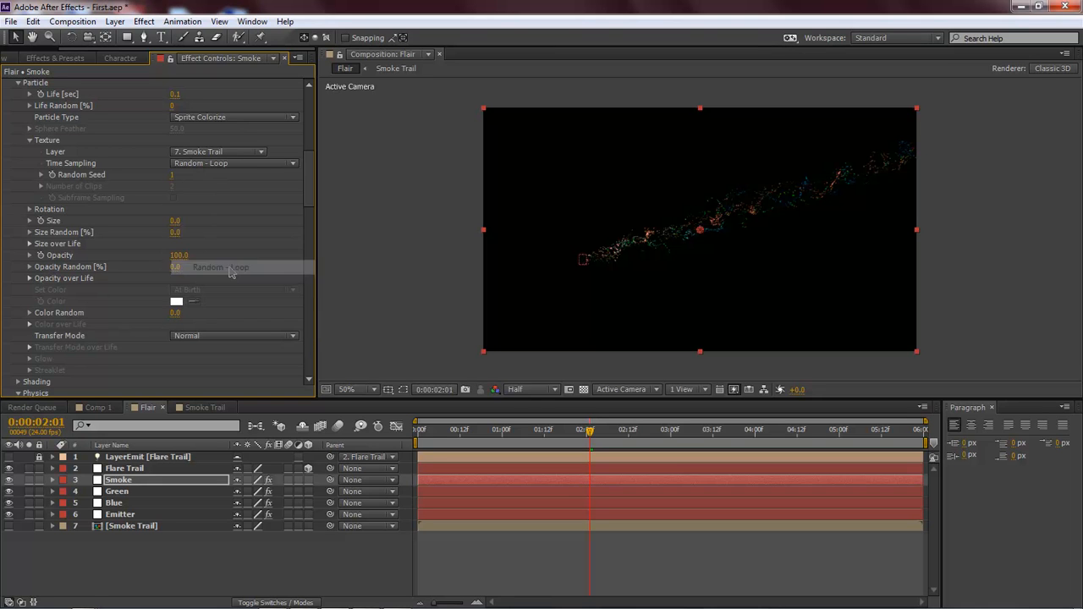
- Set the Smoke layer's Particular Emitter Particles/sec to 20000
{"action": "left_click_drag", "start_coordinate": [315, 186], "coordinate": [309, 97]}
{"action": "left_click", "coordinate": [181, 119]}
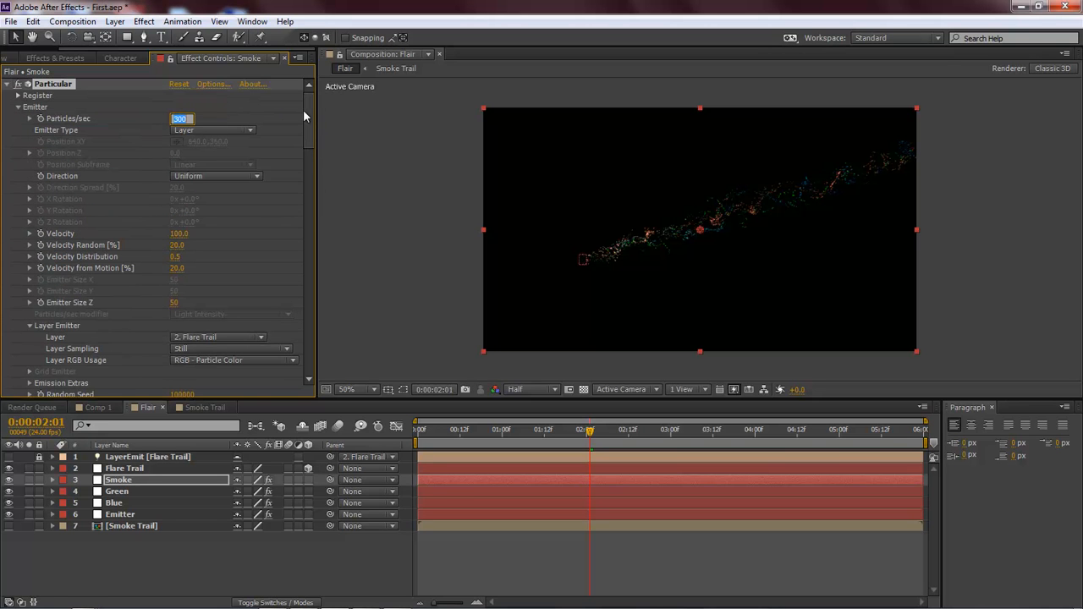
{"action": "type", "text": "20000"}
{"action": "key", "text": "Return"}
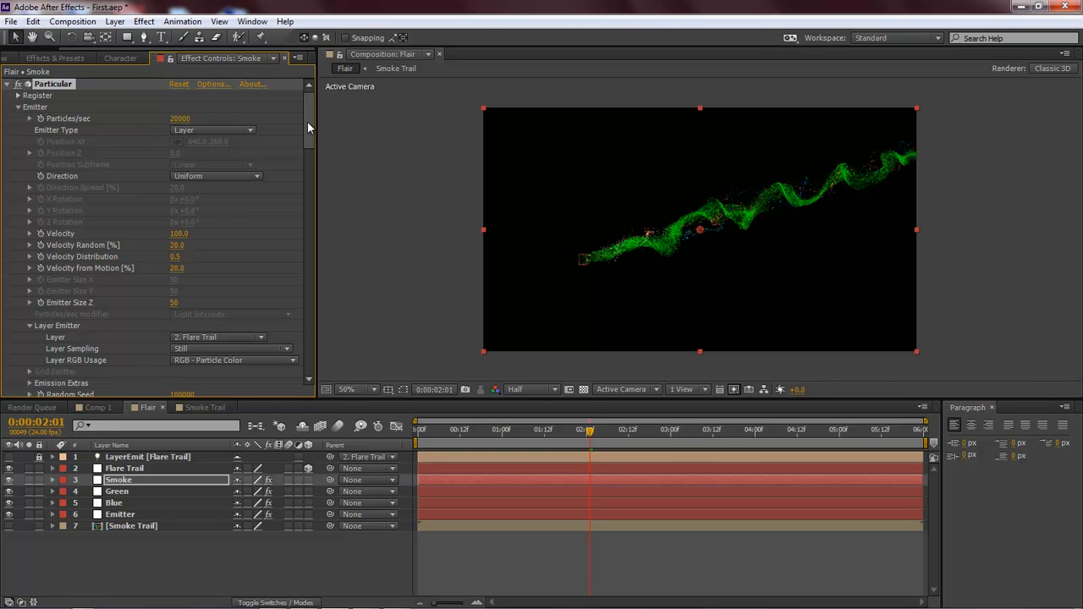
- Apply the rainbow Color over Life preset to the Smoke layer's Aux System, with Opacity 5 and Size 6
{"action": "left_click_drag", "start_coordinate": [307, 121], "coordinate": [330, 301]}
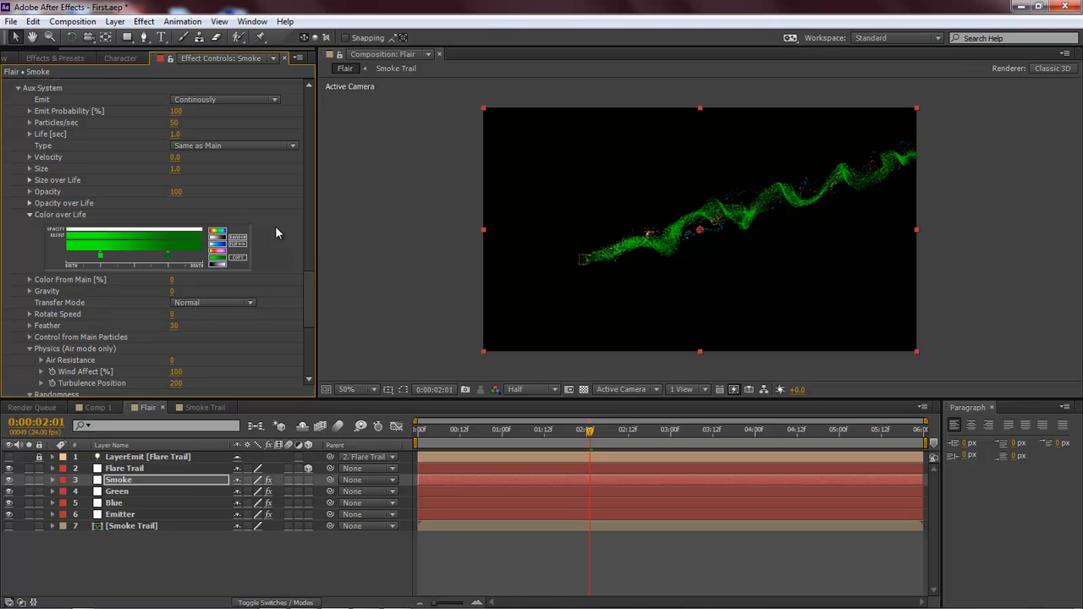
{"action": "left_click", "coordinate": [219, 234]}
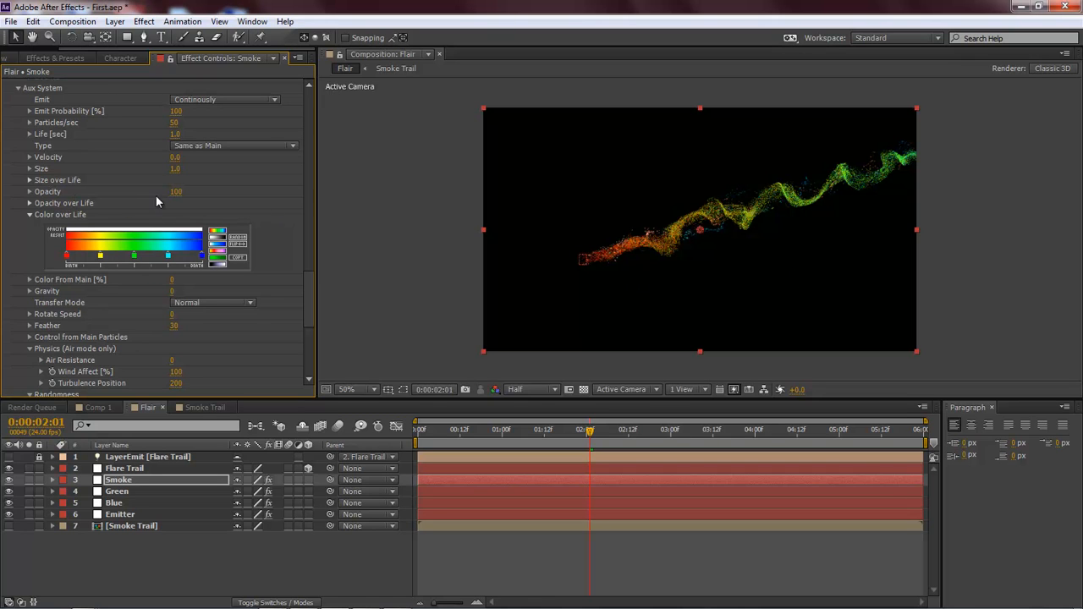
{"action": "left_click", "coordinate": [177, 192]}
{"action": "type", "text": "5"}
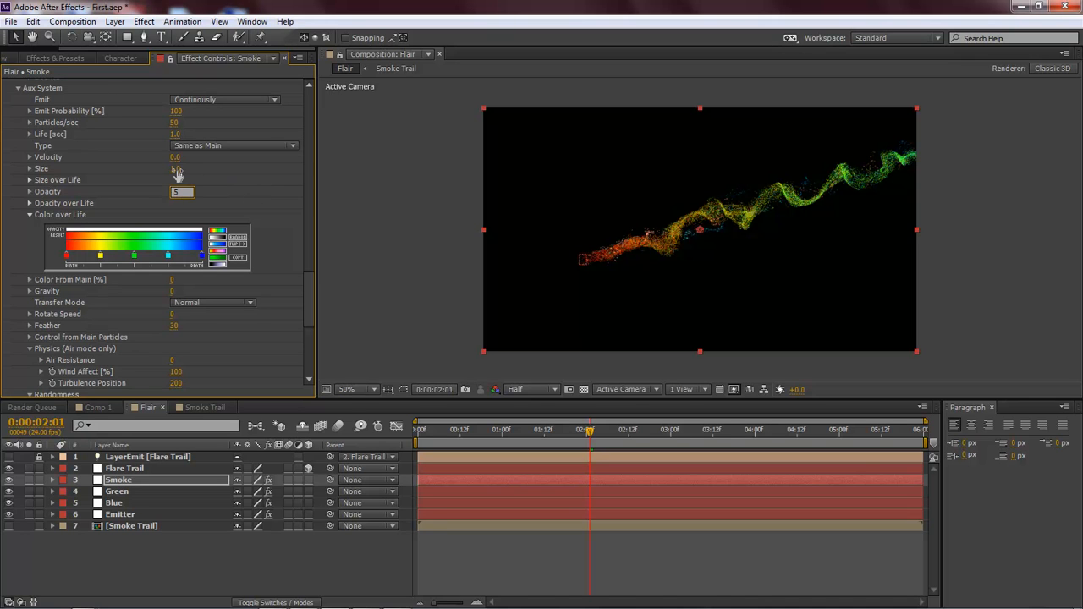
{"action": "key", "text": "Return"}
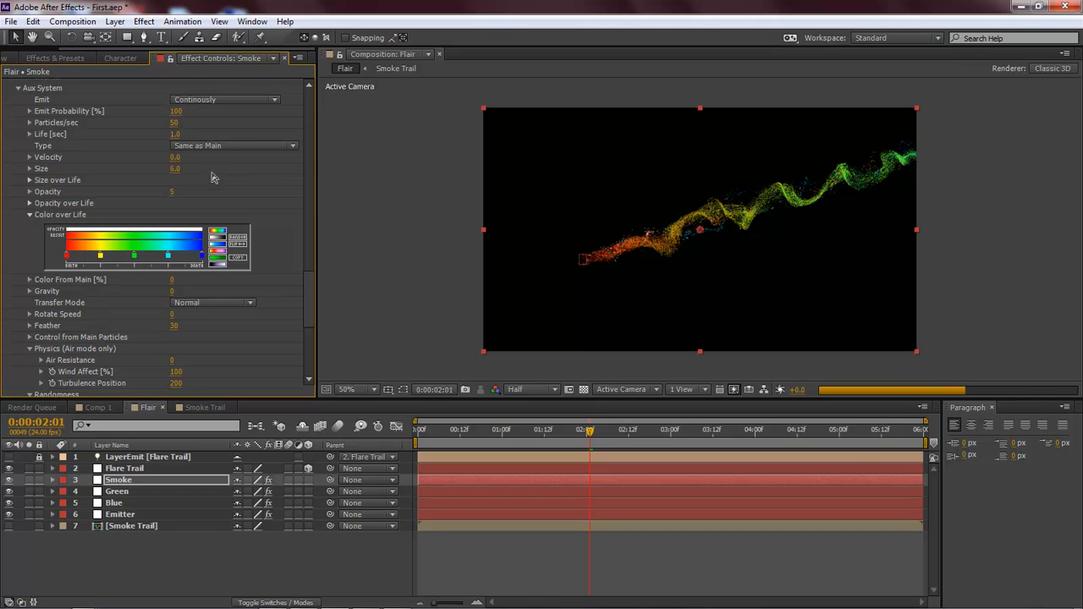
- Set the Aux System's Particles/sec to 40 and Emit Probability to 10%
{"action": "left_click", "coordinate": [175, 123]}
{"action": "type", "text": "4"}
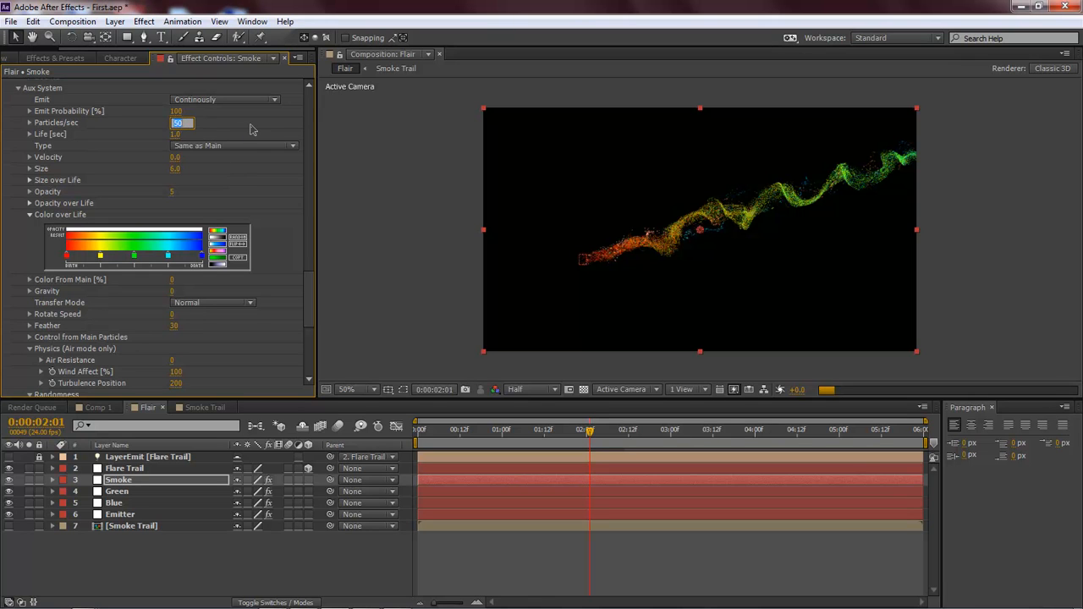
{"action": "type", "text": "0"}
{"action": "key", "text": "Return"}
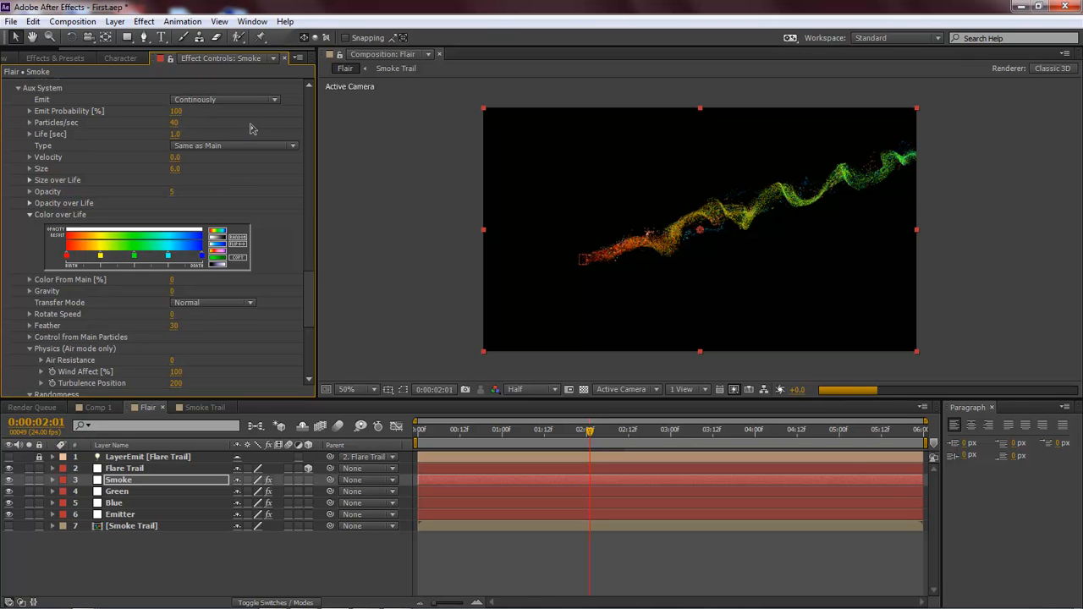
{"action": "left_click", "coordinate": [177, 110]}
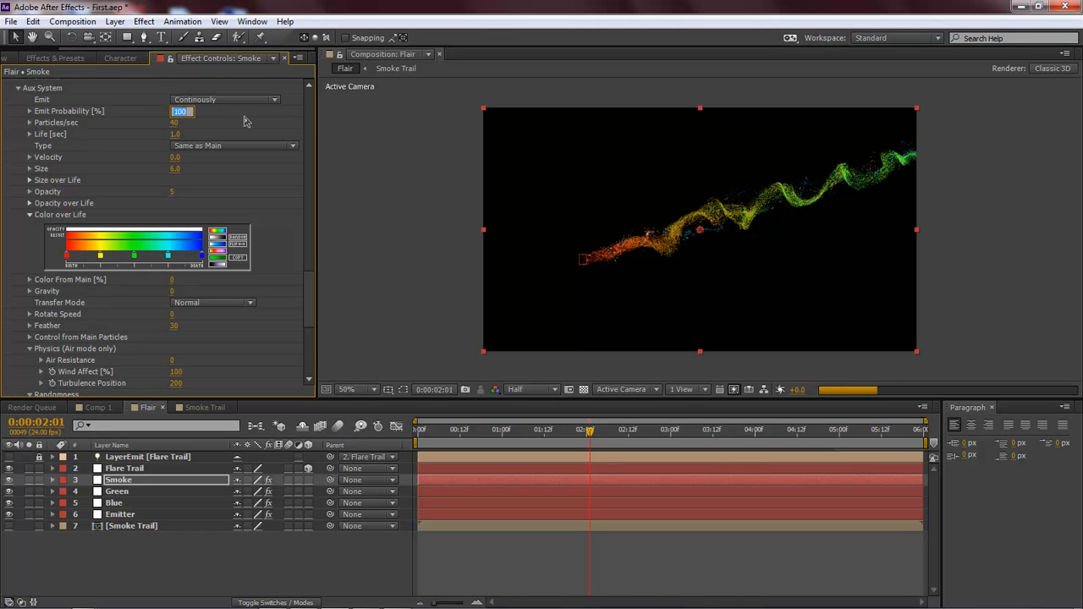
{"action": "type", "text": "10"}
{"action": "key", "text": "Return"}
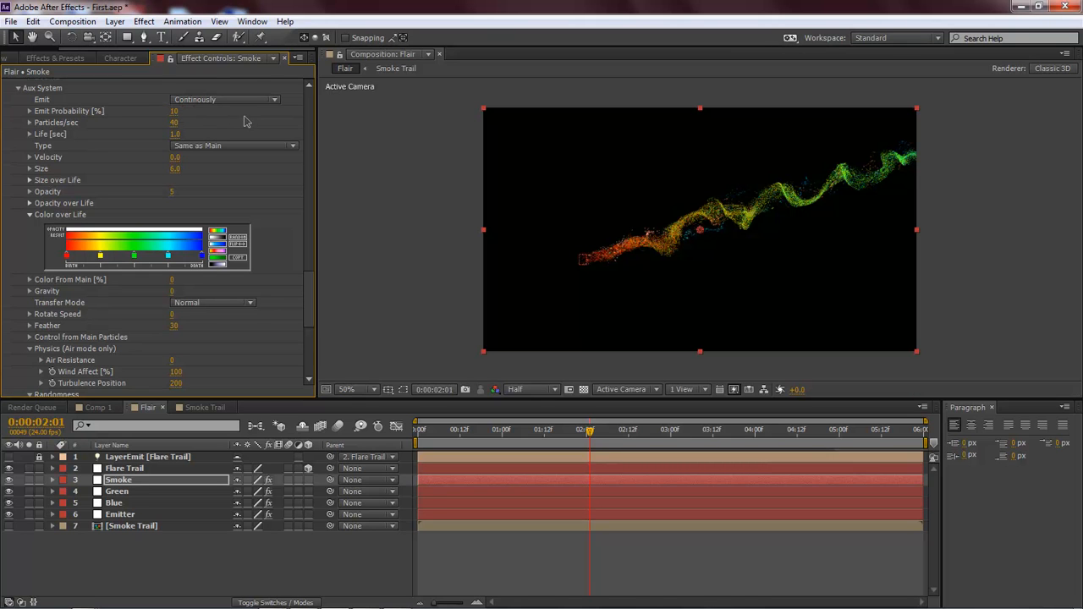
- Set the Aux System's Life to 1.2 seconds and scrub to 0:00:01:22 to preview the trail
{"action": "left_click", "coordinate": [175, 134]}
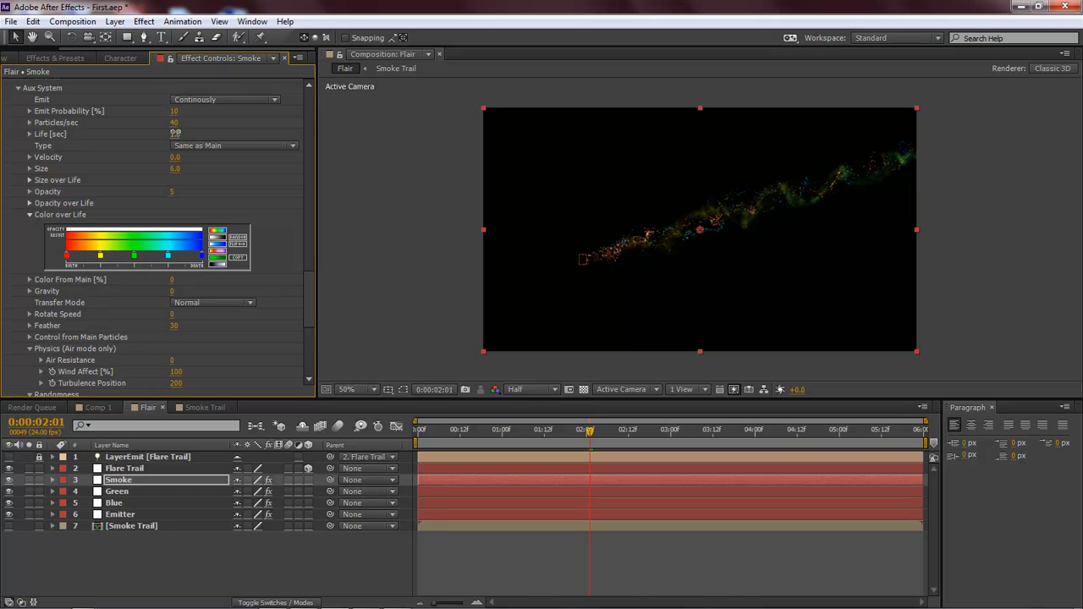
{"action": "type", "text": "1.2"}
{"action": "key", "text": "Return"}
{"action": "left_click_drag", "start_coordinate": [547, 433], "coordinate": [580, 436]}
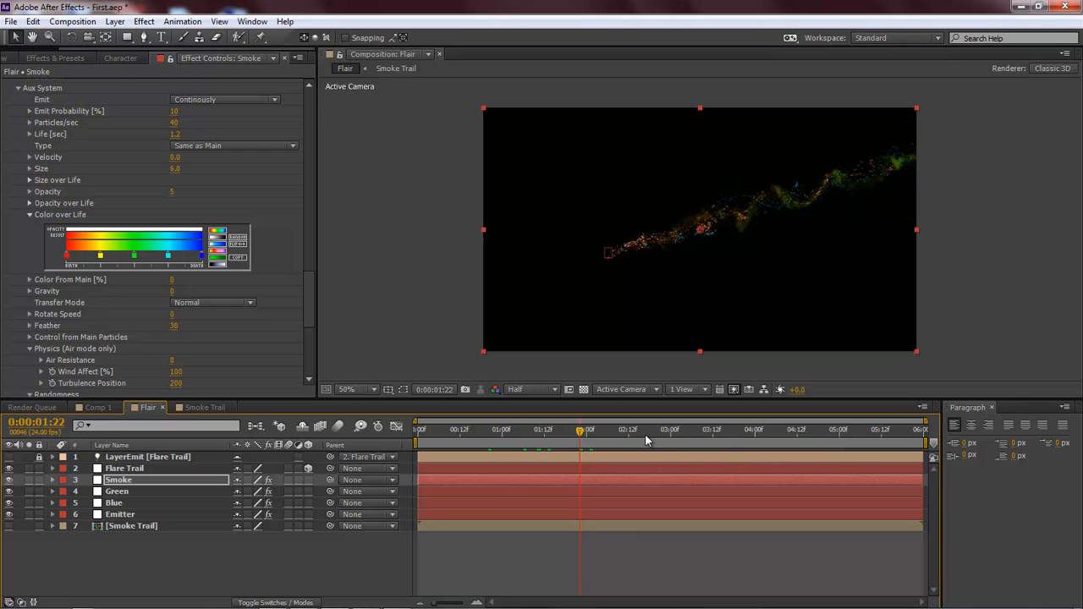
- Move the playhead to 0:00:02:06 and set the Smoke layer's Aux System Wind Affect to 75%
{"action": "left_click", "coordinate": [644, 434]}
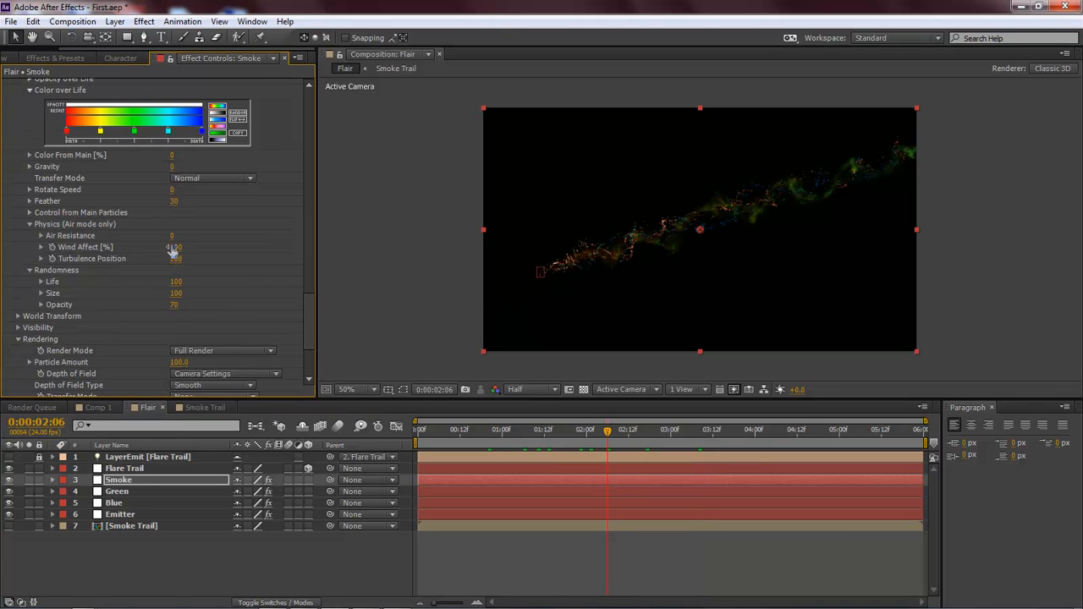
{"action": "left_click", "coordinate": [176, 247]}
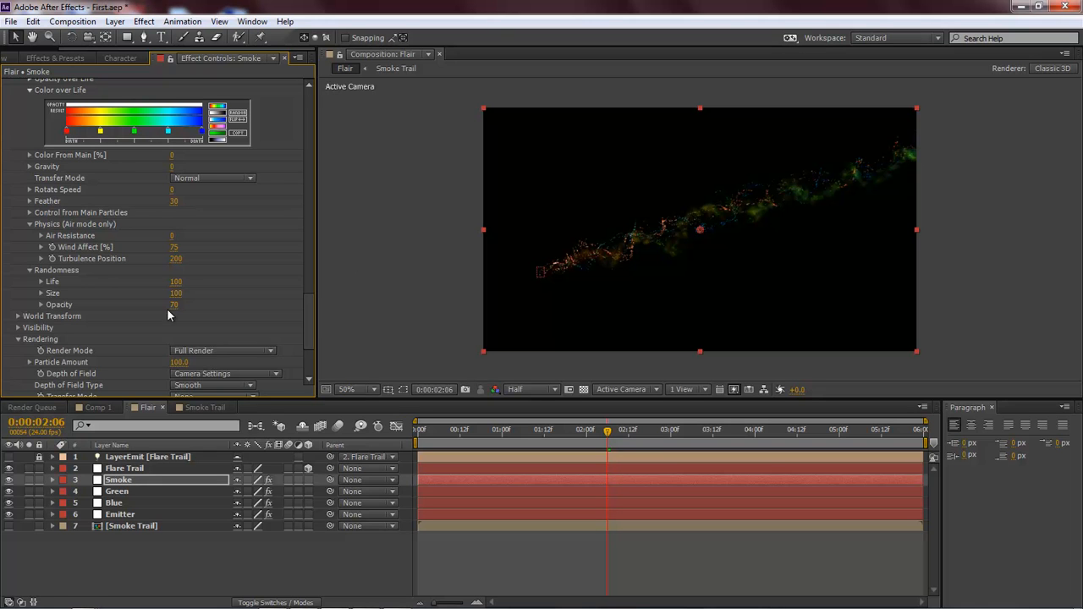
- Change the Smoke layer's Particular Motion Blur Type to Subframe Sample with Levels set to 24
{"action": "scroll", "coordinate": [305, 317], "scroll_direction": "down", "scroll_amount": 5}
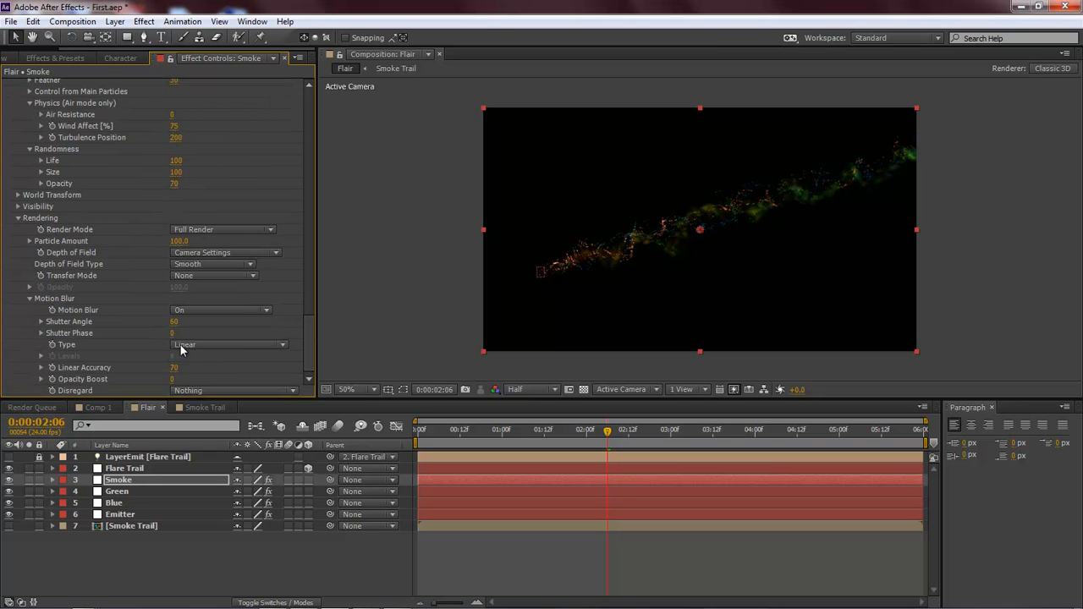
{"action": "left_click", "coordinate": [210, 346]}
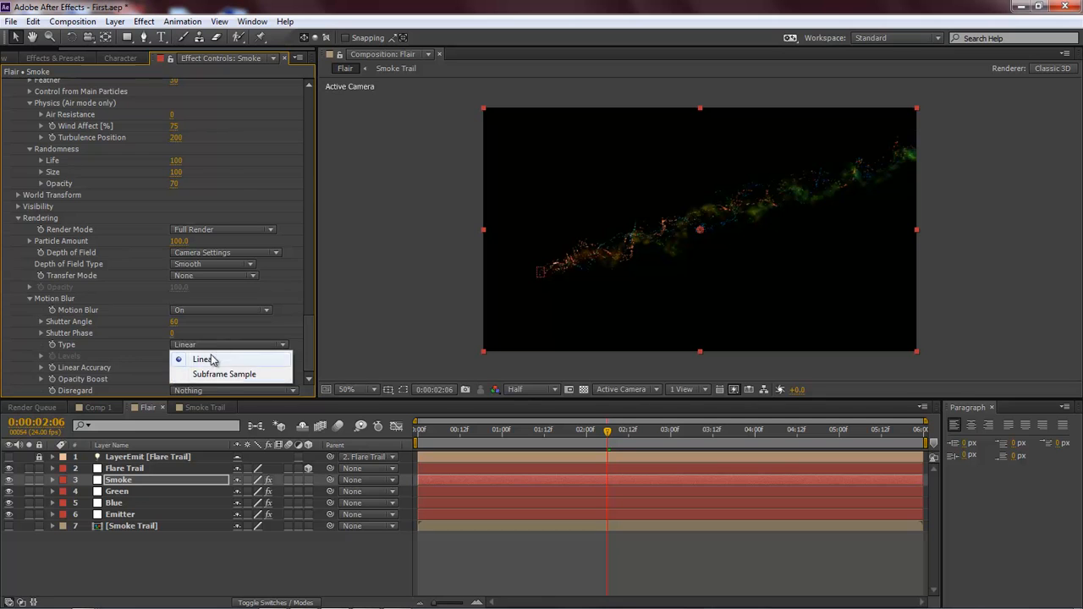
{"action": "left_click", "coordinate": [213, 373]}
{"action": "left_click", "coordinate": [173, 356]}
{"action": "type", "text": "24"}
{"action": "key", "text": "Return"}
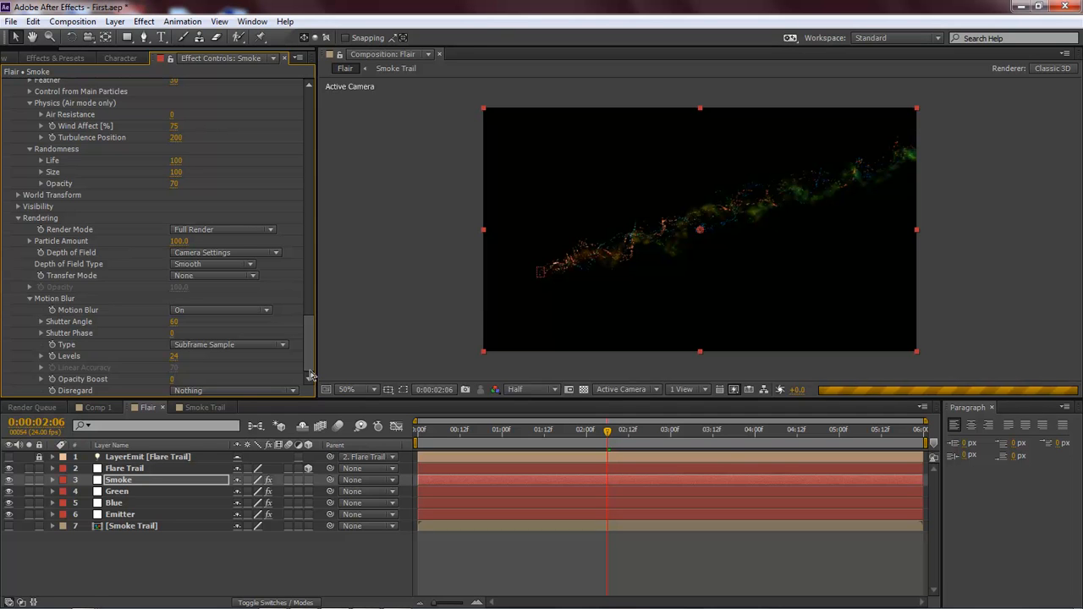
- Set the blending mode of the Smoke, Green, Blue and Emitter layers to Screen
{"action": "left_click", "coordinate": [275, 602]}
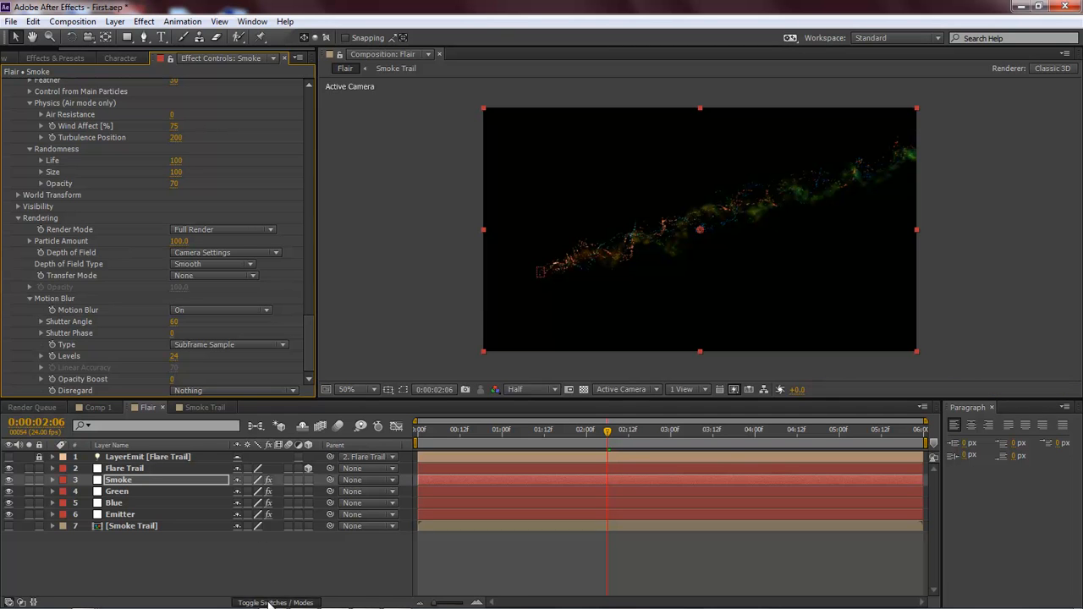
{"action": "left_click", "coordinate": [123, 515]}
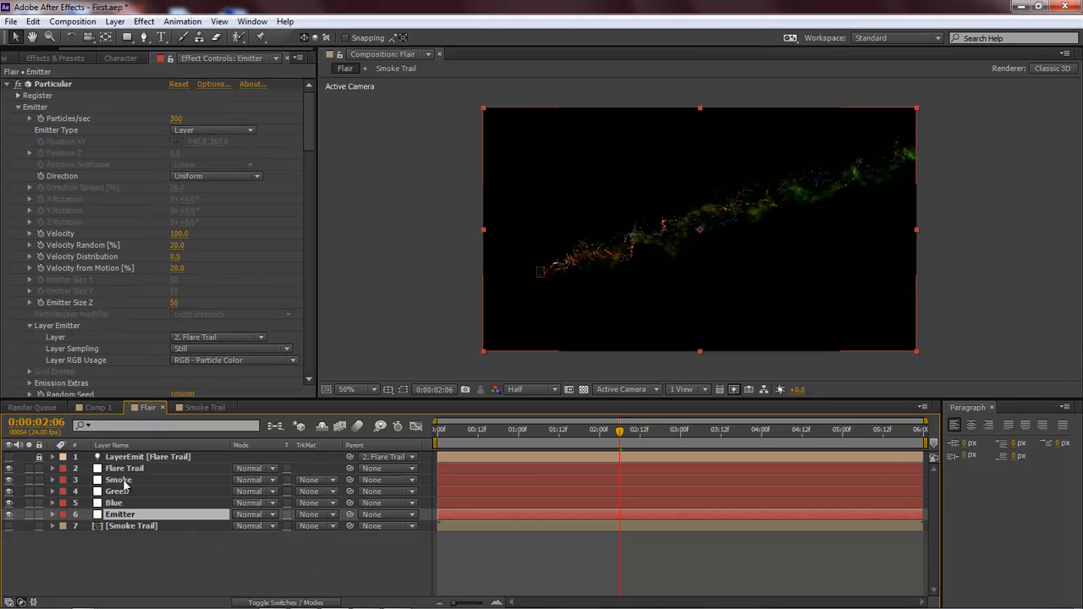
{"action": "left_click", "coordinate": [126, 481], "text": "shift"}
{"action": "left_click", "coordinate": [274, 515]}
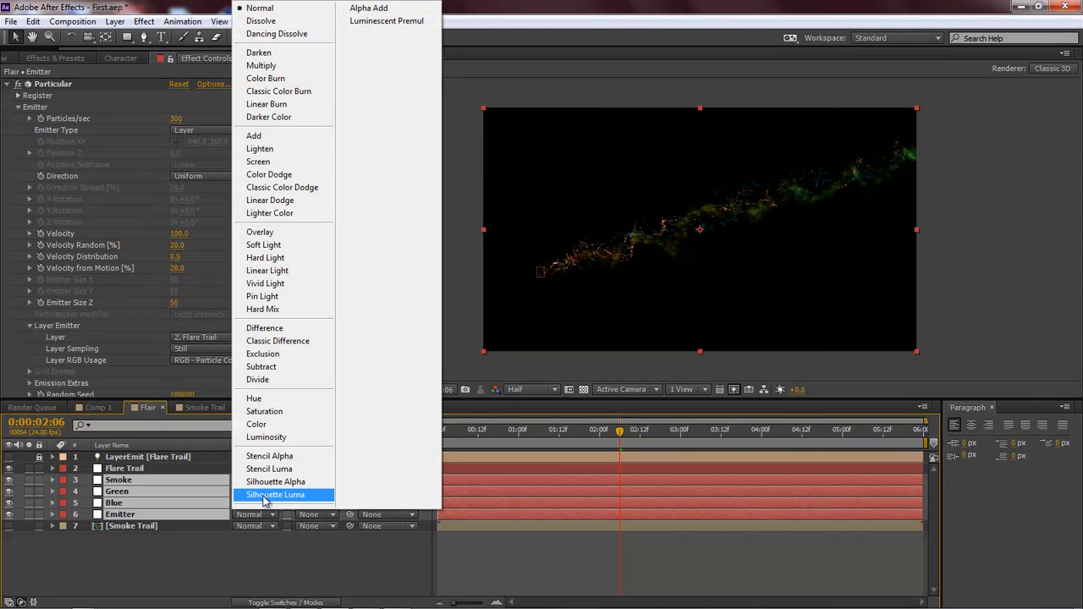
{"action": "left_click", "coordinate": [275, 161]}
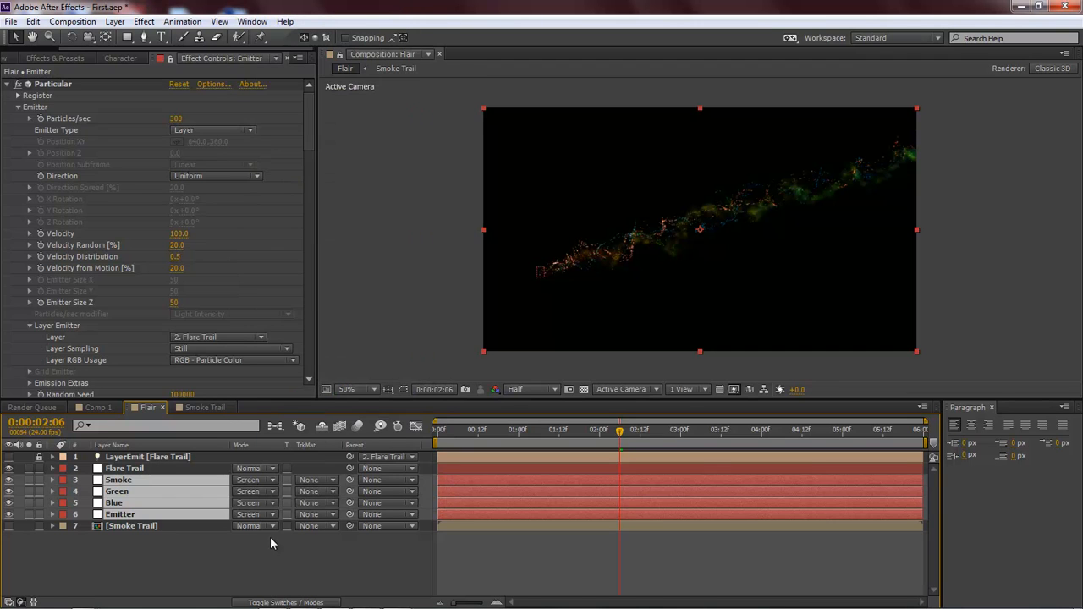
{"action": "left_click", "coordinate": [172, 542]}
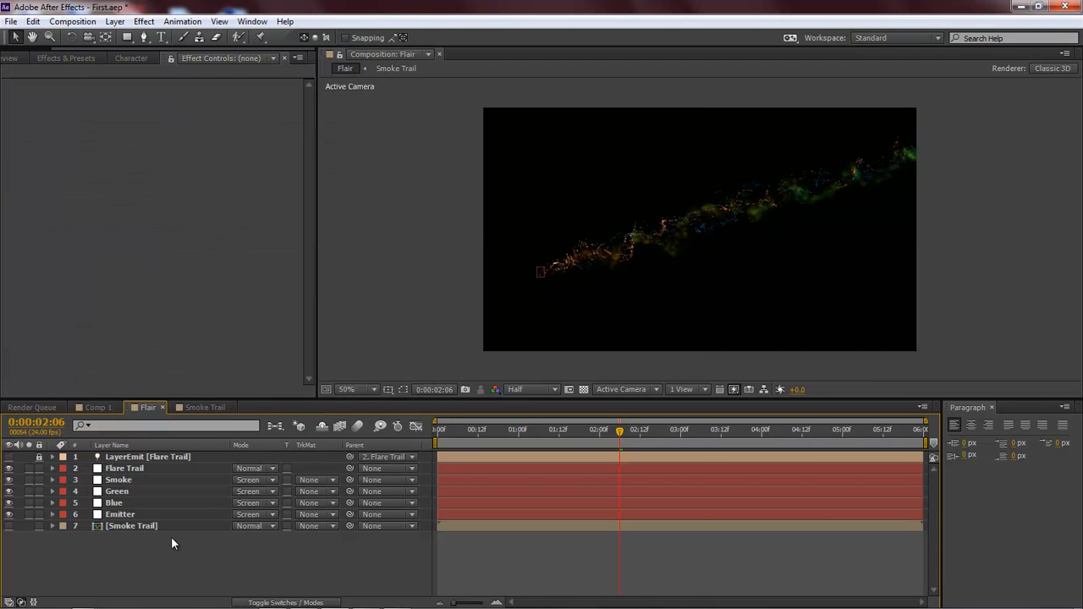
- Create a new adjustment layer in the Flair composition and apply the Stylize Glow effect to it
{"action": "left_click", "coordinate": [115, 22]}
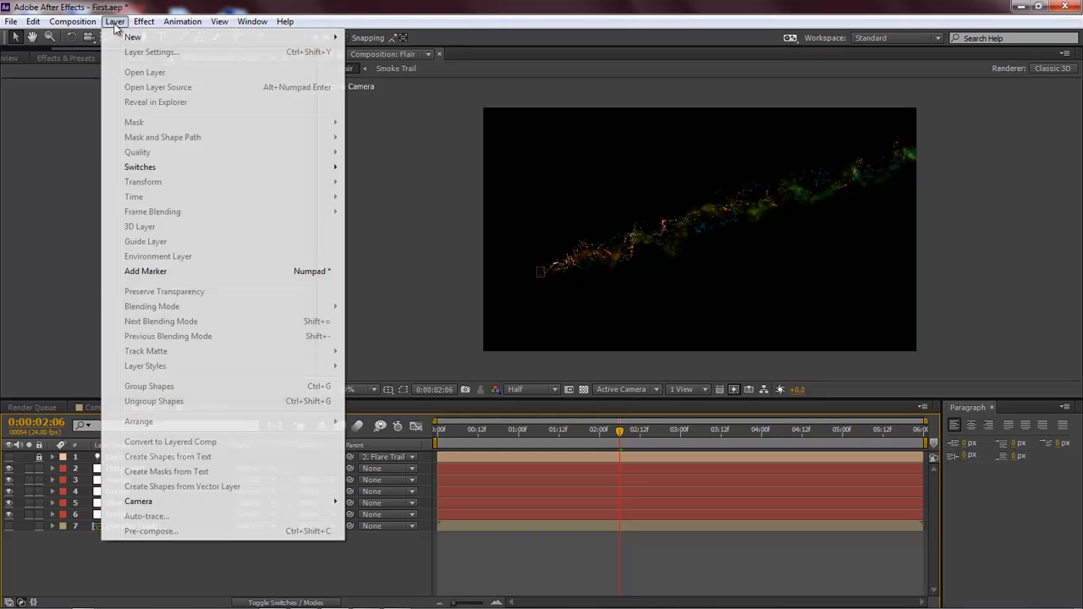
{"action": "mouse_move", "coordinate": [126, 37]}
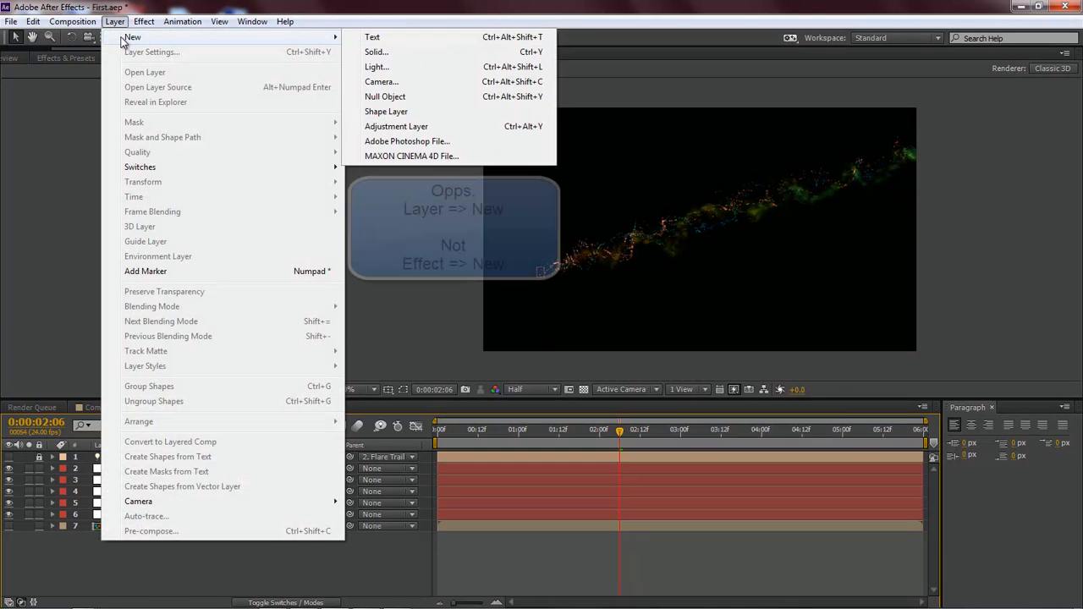
{"action": "left_click", "coordinate": [414, 127]}
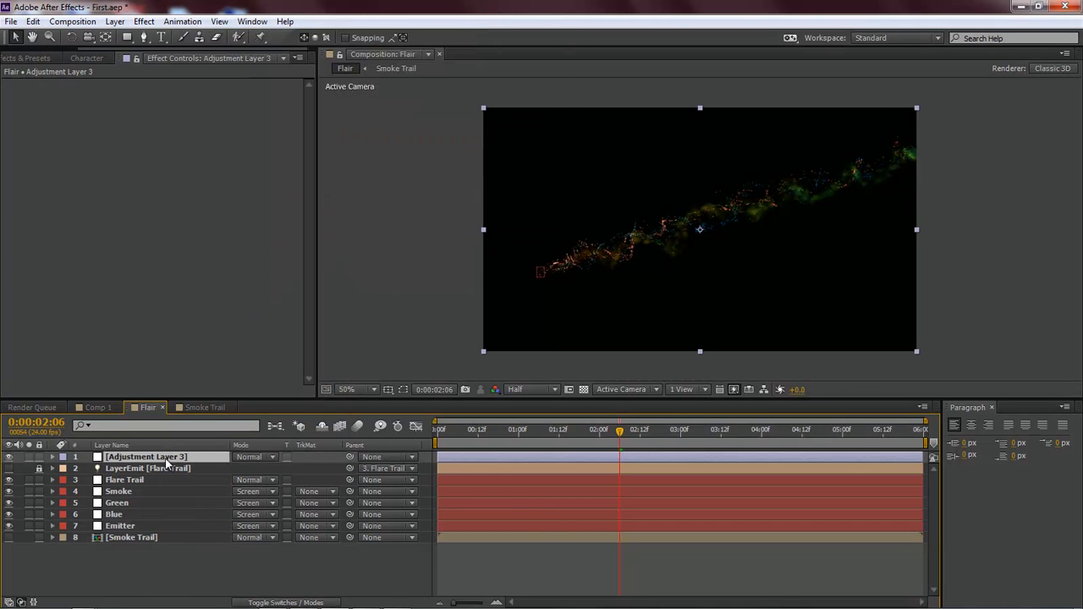
{"action": "left_click", "coordinate": [142, 22]}
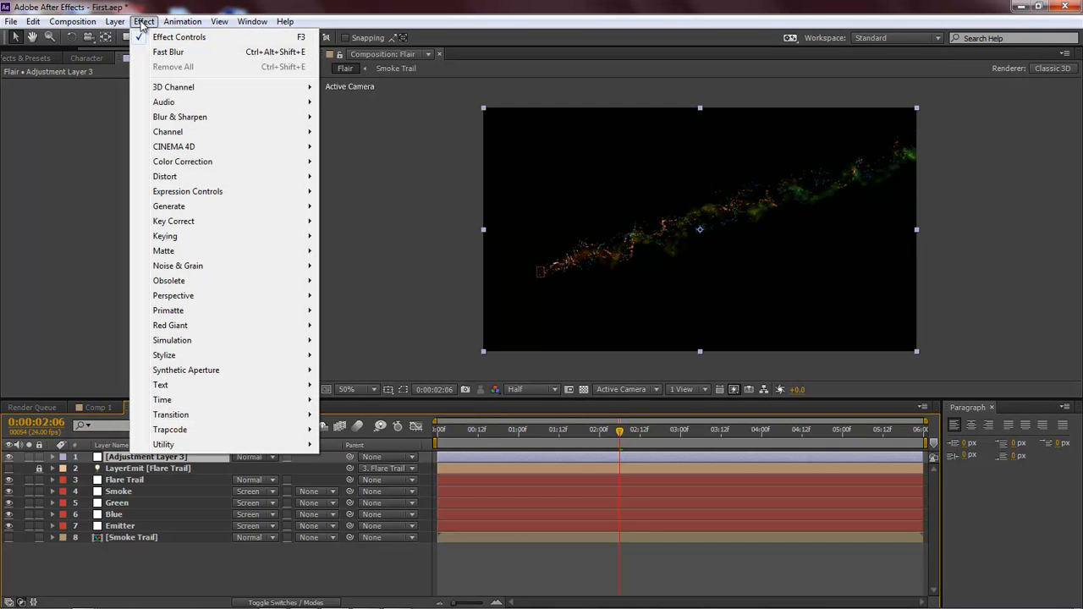
{"action": "mouse_move", "coordinate": [199, 357]}
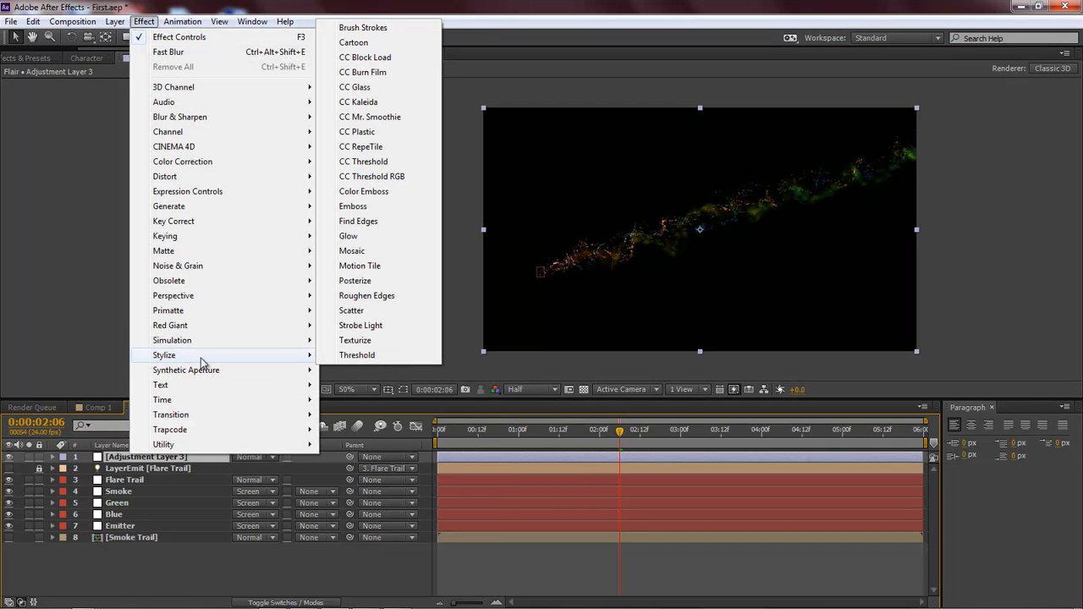
{"action": "left_click", "coordinate": [372, 238]}
- Set the Glow Threshold to 25%, Radius to 40 and Intensity to 0.2, with Glow Colors set to A & B Colors
{"action": "left_click", "coordinate": [179, 109]}
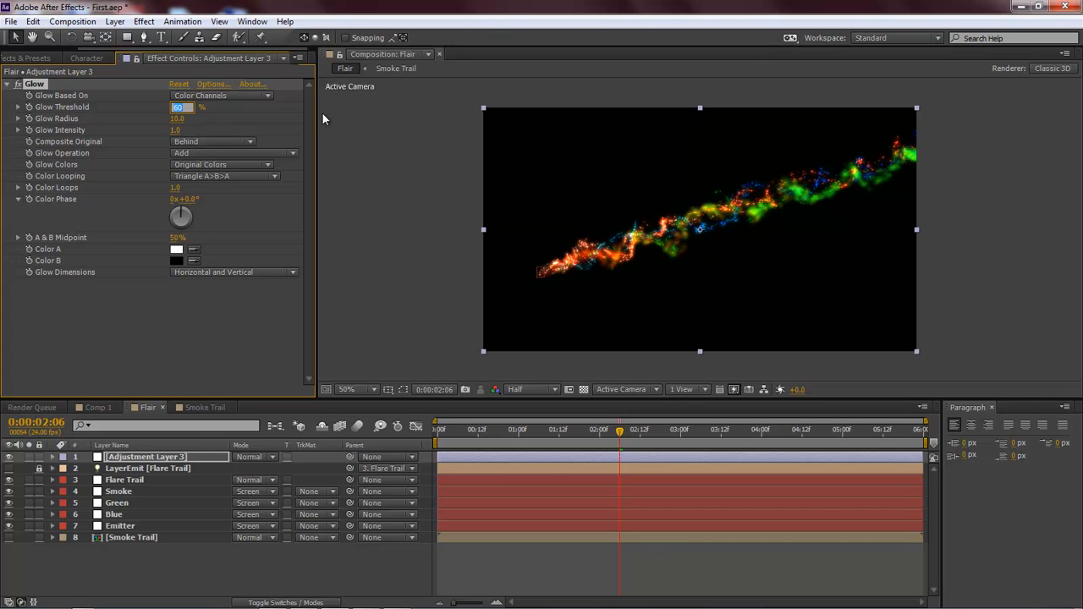
{"action": "type", "text": "25"}
{"action": "key", "text": "Tab"}
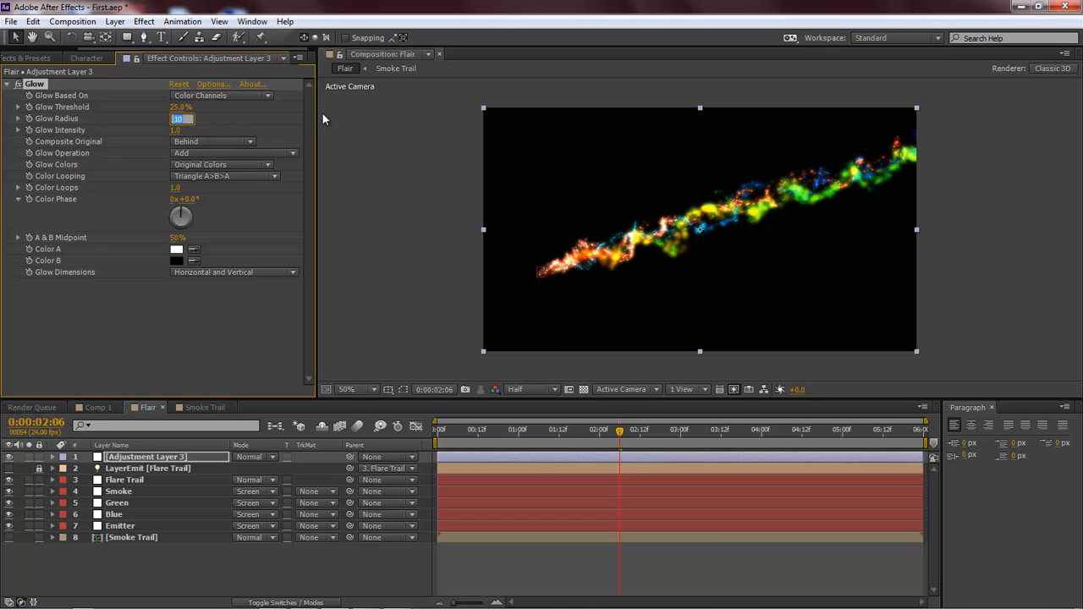
{"action": "type", "text": "40"}
{"action": "key", "text": "Tab"}
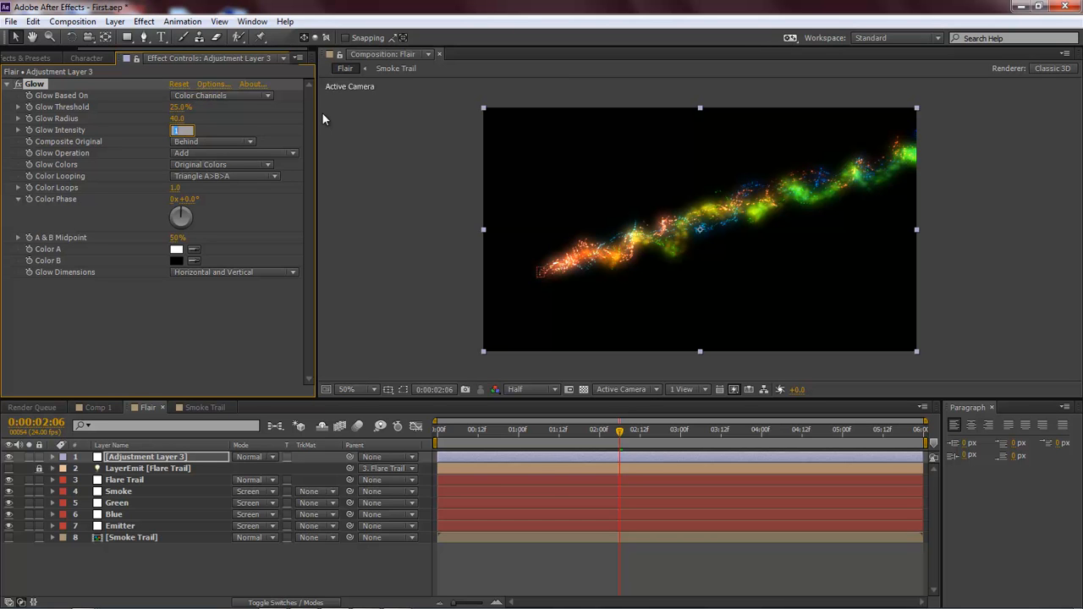
{"action": "type", "text": ".2"}
{"action": "left_click", "coordinate": [218, 166]}
{"action": "left_click", "coordinate": [211, 193]}
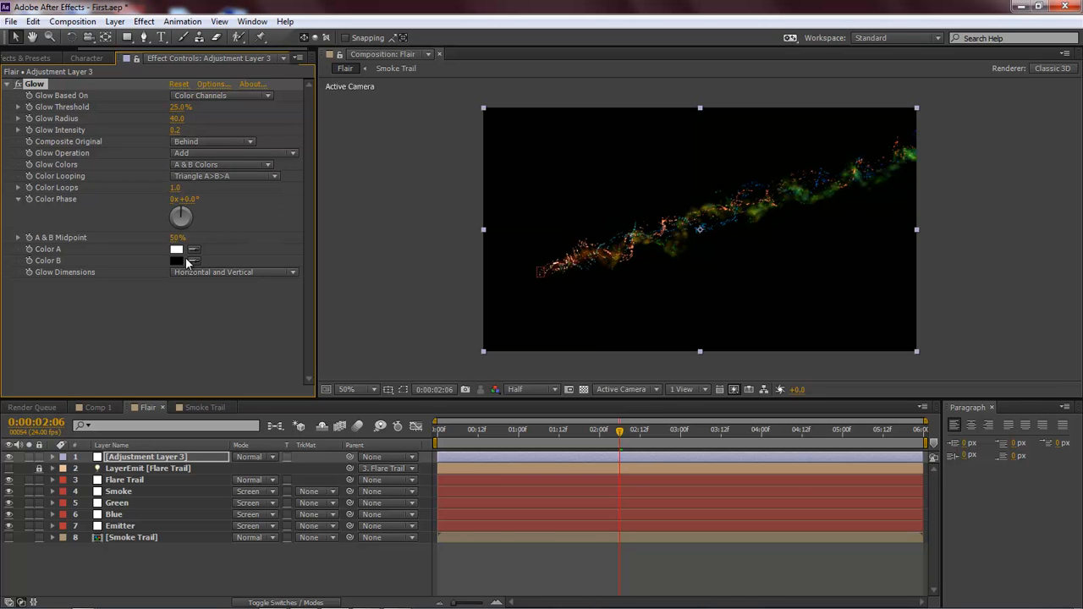
- Set the Glow effect's Color A to a pale yellow with R 1, G 0.9216 and B 0.6235
{"action": "left_click", "coordinate": [176, 250]}
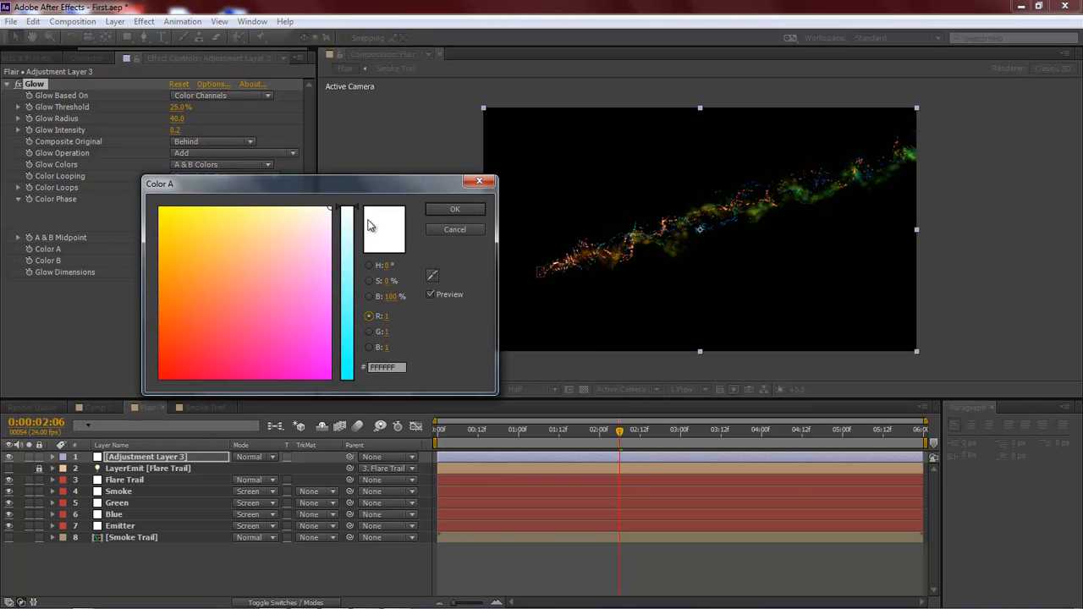
{"action": "left_click", "coordinate": [385, 316]}
{"action": "key", "text": "Tab"}
{"action": "type", "text": ".9216"}
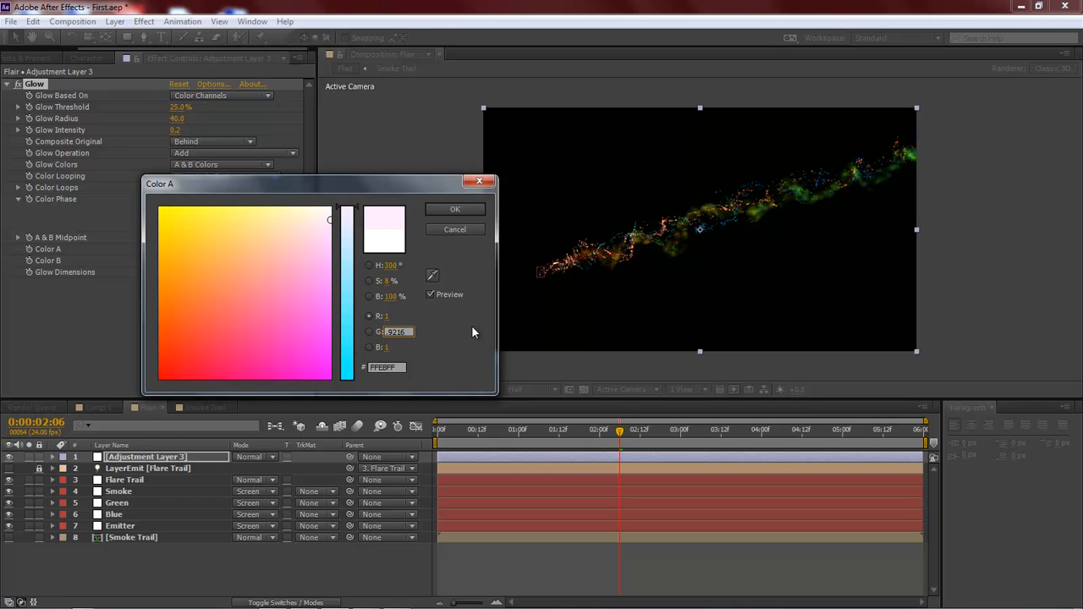
{"action": "key", "text": "Tab"}
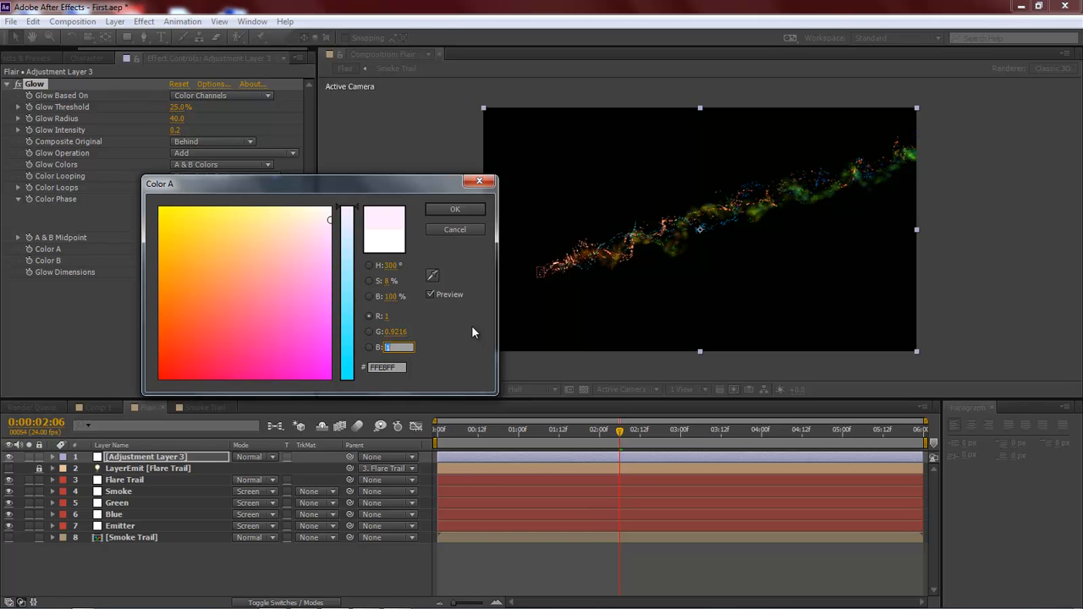
{"action": "type", "text": ".6235"}
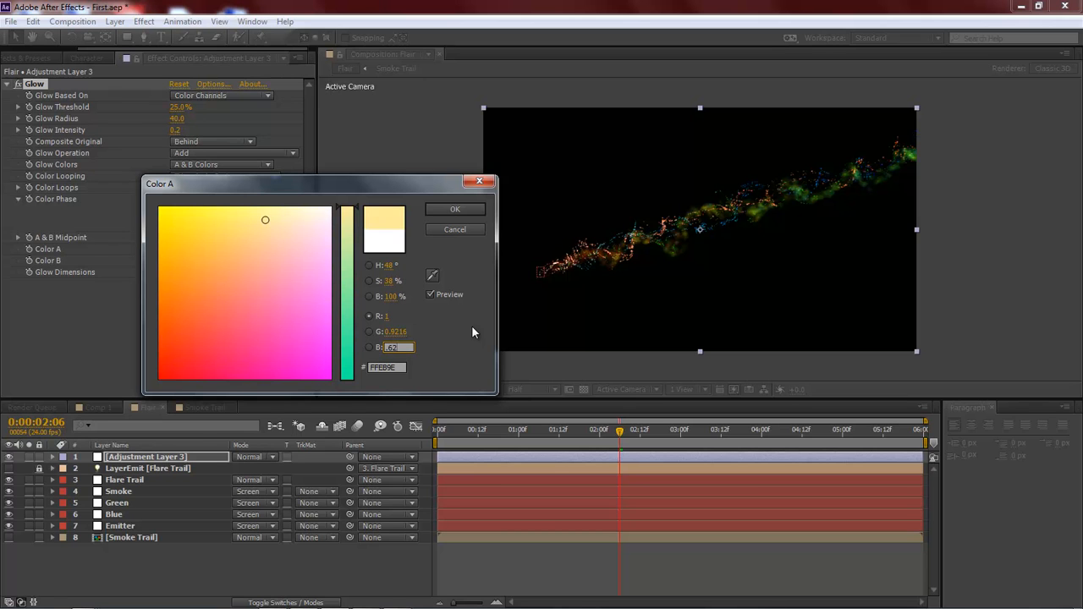
{"action": "left_click", "coordinate": [454, 208]}
- Set the Glow effect's Color B to orange with R 1, G 0.502 and B 0
{"action": "left_click", "coordinate": [180, 261]}
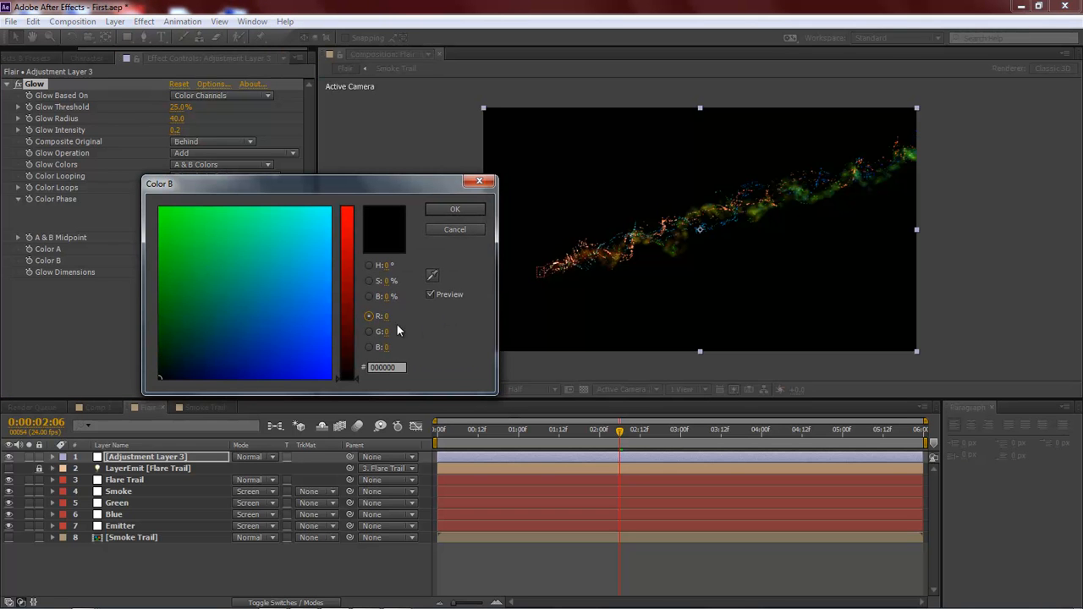
{"action": "left_click", "coordinate": [386, 317]}
{"action": "type", "text": "1"}
{"action": "key", "text": "Tab"}
{"action": "type", "text": "0.502"}
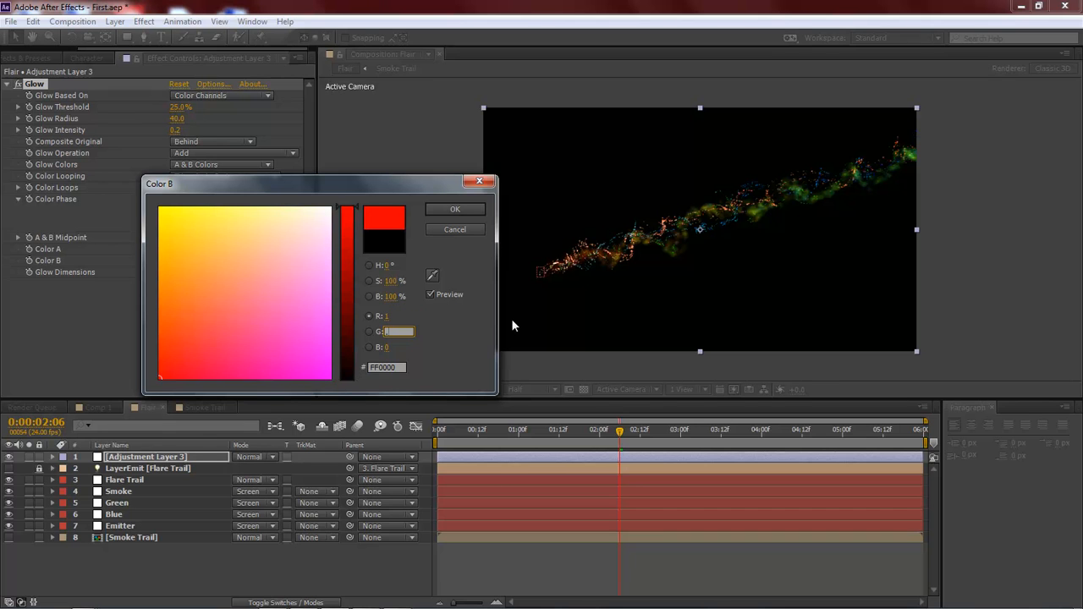
{"action": "key", "text": "Tab"}
{"action": "type", "text": "0"}
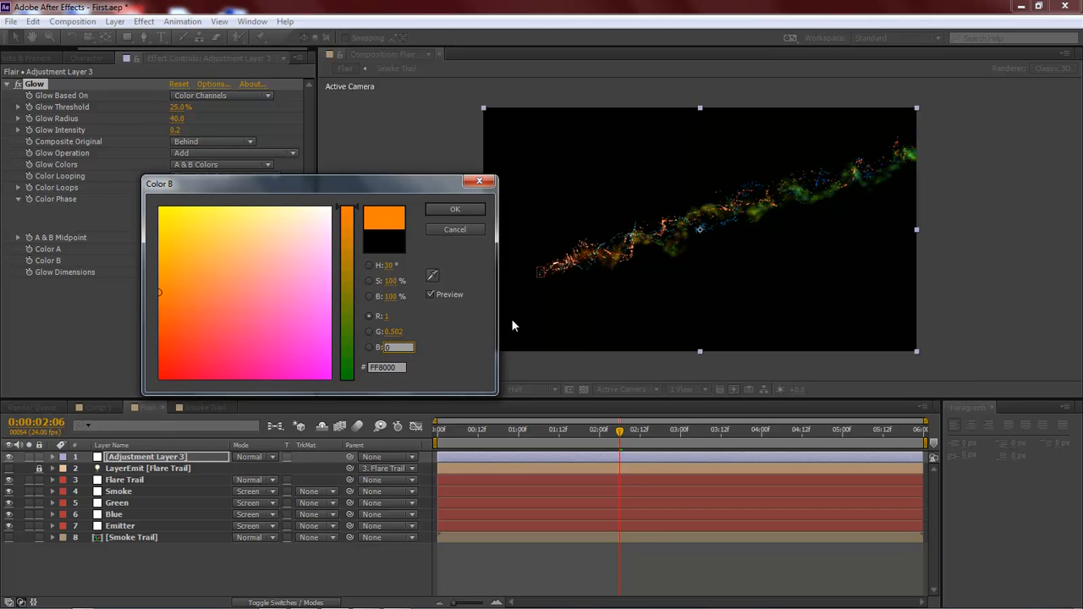
{"action": "key", "text": "Return"}
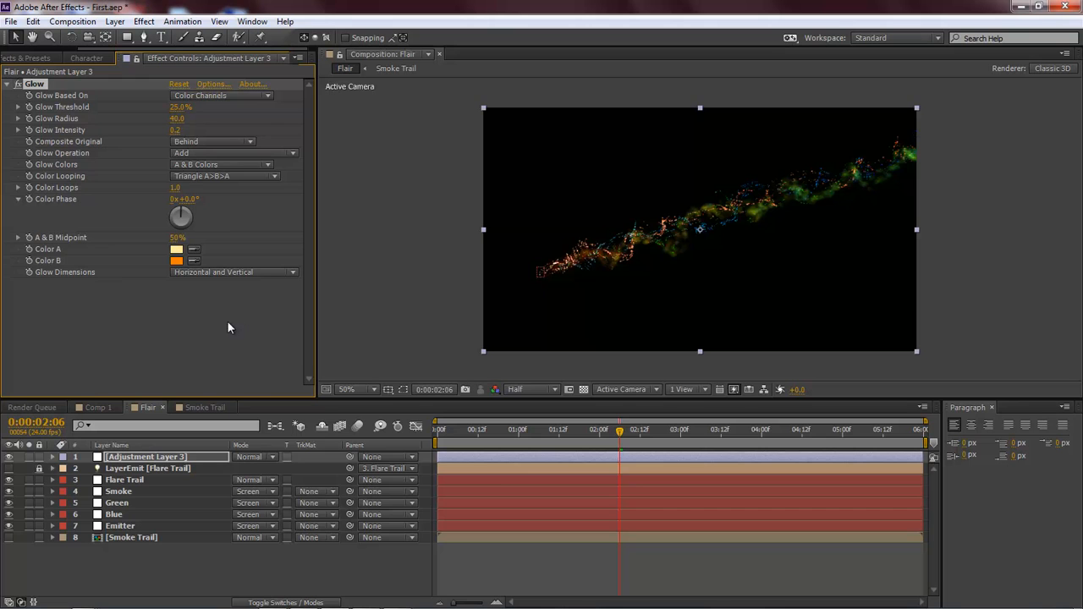
- Duplicate the Glow effect on the adjustment layer and set the copy's Glow Colors to Original Colors
{"action": "key", "text": "ctrl+d"}
{"action": "scroll", "coordinate": [26, 119], "scroll_direction": "down", "scroll_amount": 2}
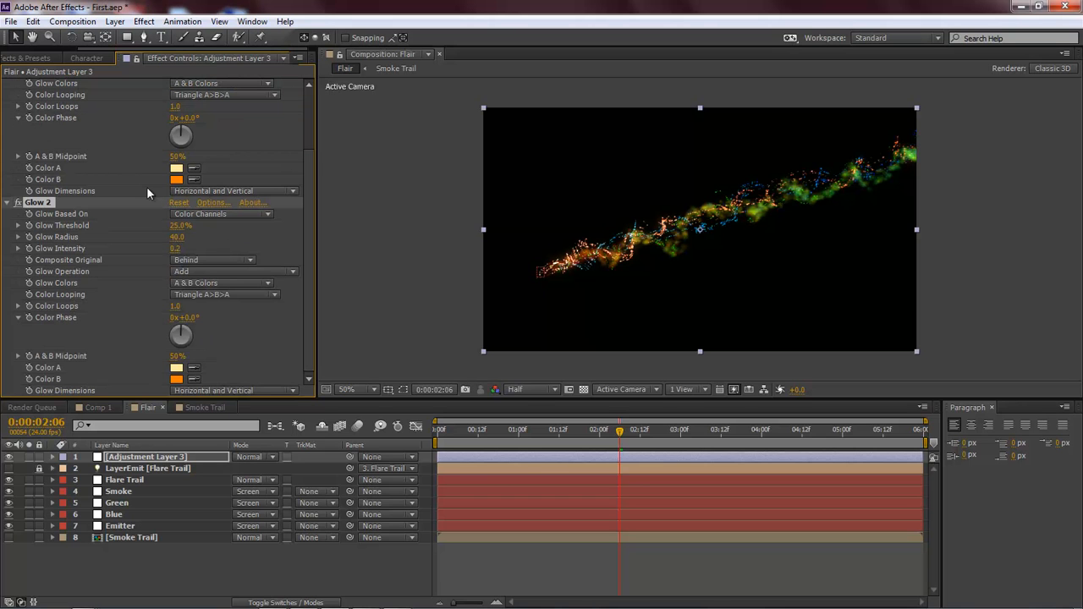
{"action": "left_click", "coordinate": [199, 284]}
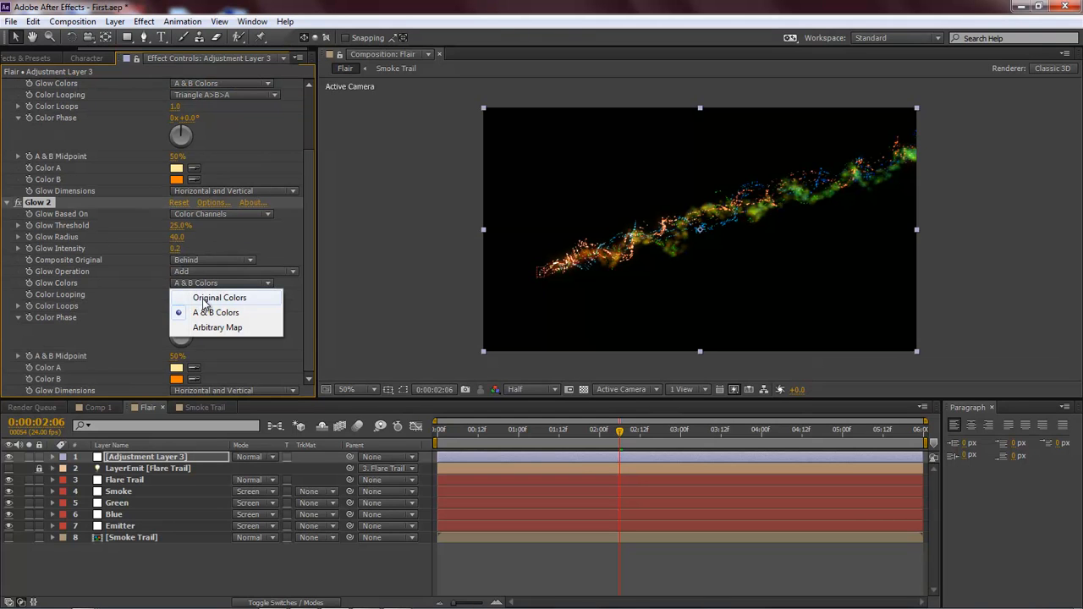
{"action": "left_click", "coordinate": [213, 298]}
- Set the Glow 2 effect's Threshold to 30%, Radius to 350 and Intensity to 0.1
{"action": "left_click", "coordinate": [177, 226]}
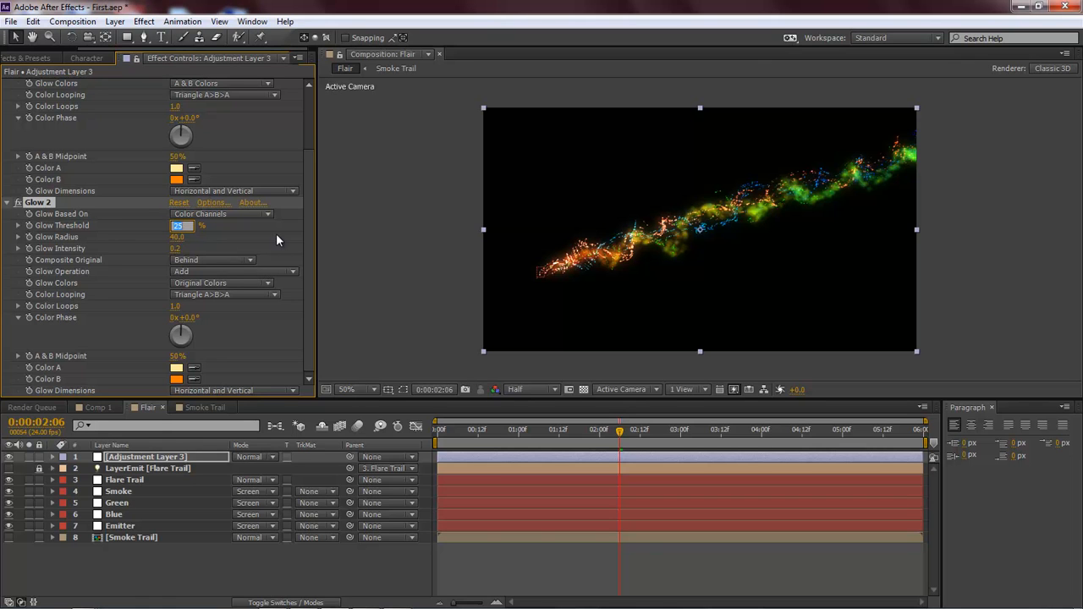
{"action": "type", "text": "30"}
{"action": "key", "text": "Tab"}
{"action": "type", "text": "350"}
{"action": "key", "text": "Tab"}
{"action": "type", "text": "0.1"}
{"action": "key", "text": "Return"}
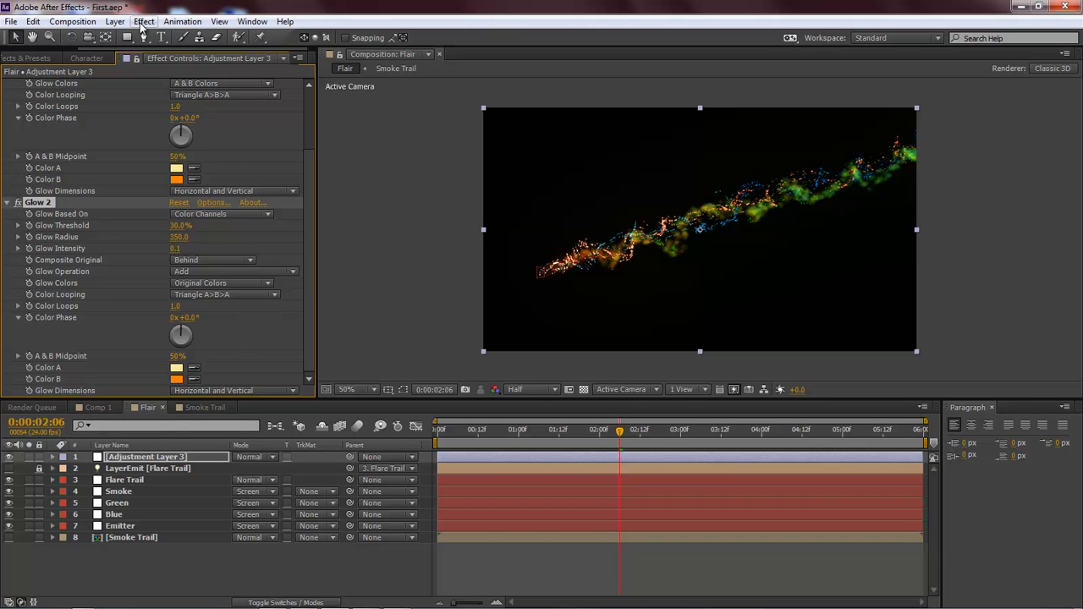
- Create a second adjustment layer above the glow adjustment layer and apply the Trapcode Shine effect to it
{"action": "left_click", "coordinate": [118, 23]}
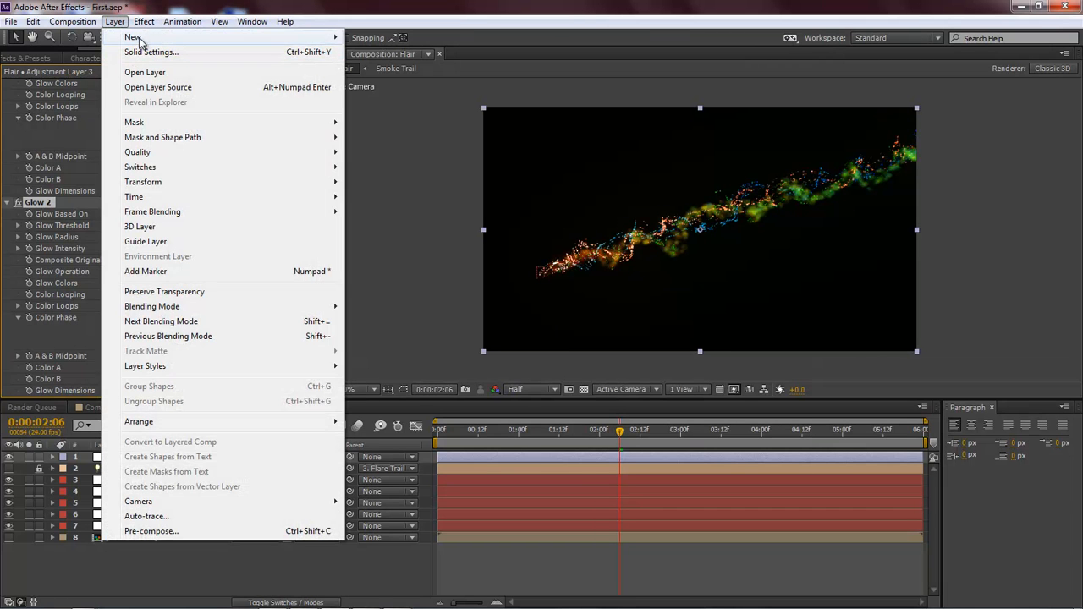
{"action": "mouse_move", "coordinate": [141, 42]}
{"action": "left_click", "coordinate": [397, 126]}
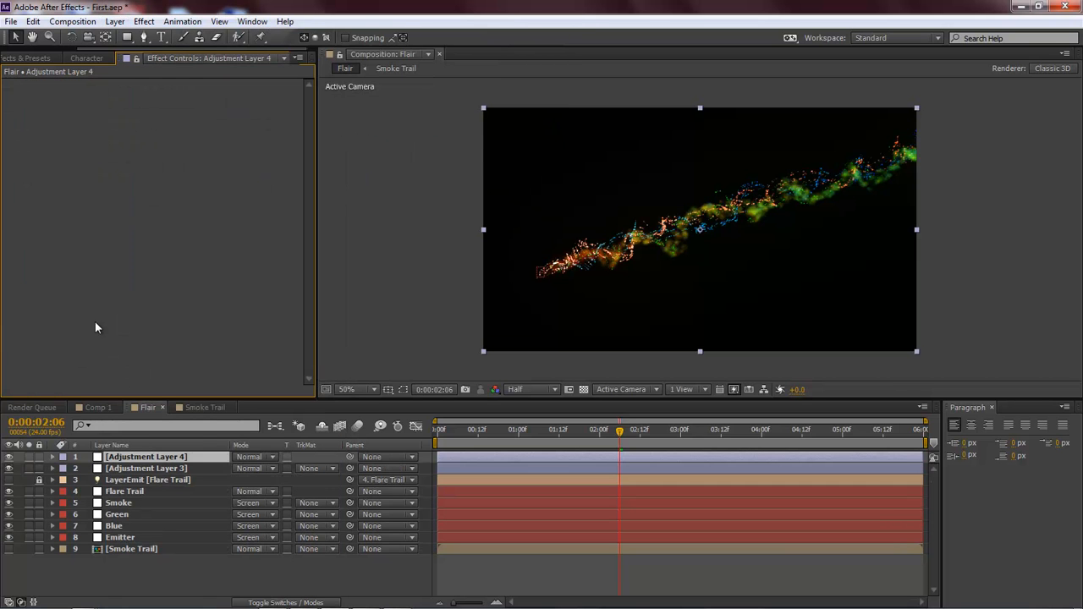
{"action": "left_click", "coordinate": [144, 21]}
{"action": "mouse_move", "coordinate": [196, 431]}
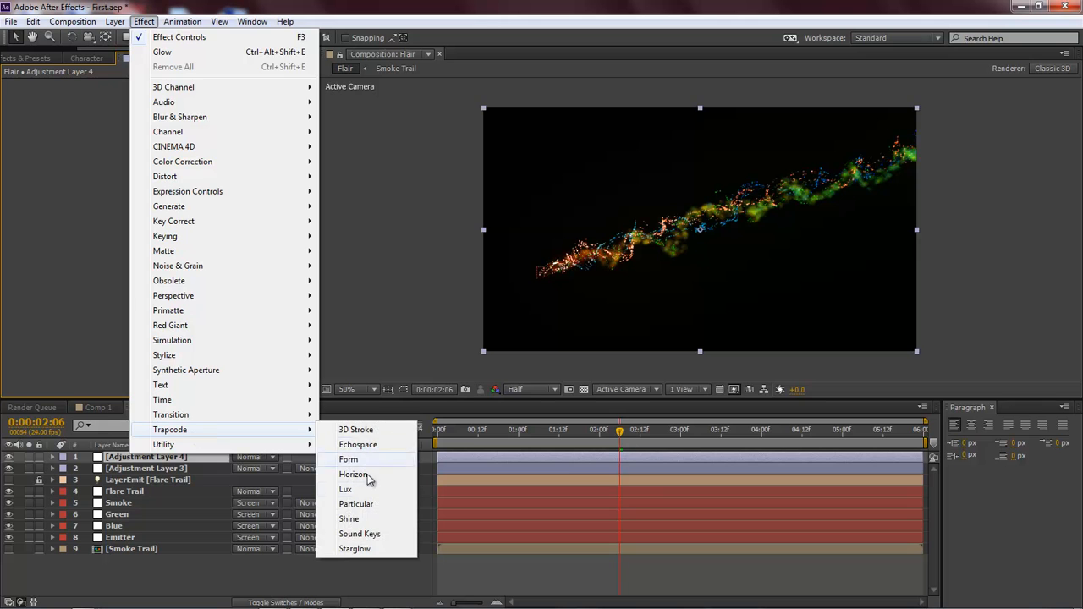
{"action": "left_click", "coordinate": [350, 520]}
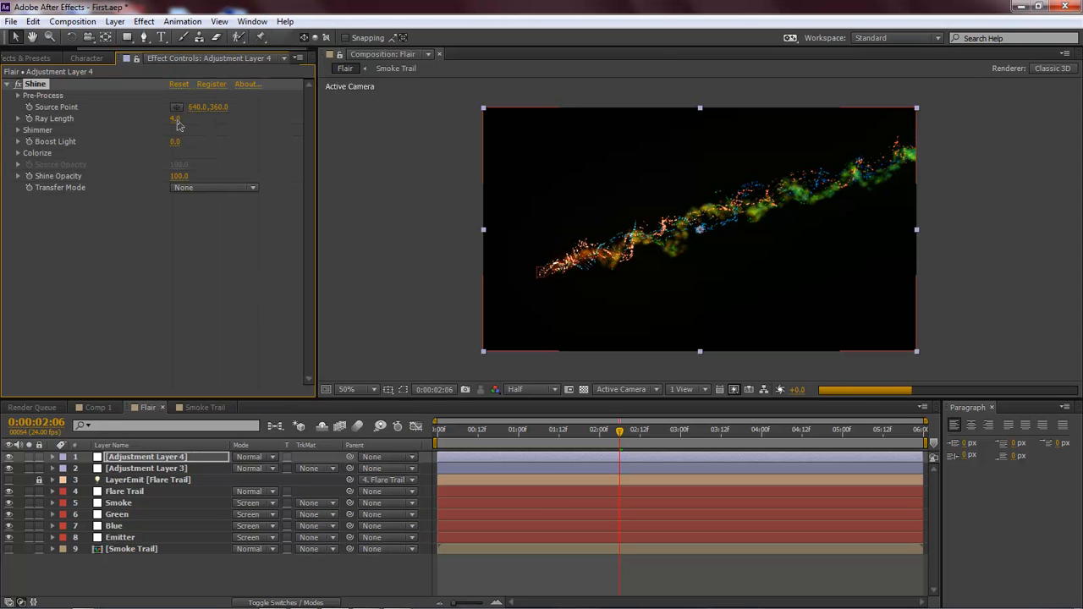
- Set the Shine effect's Ray Length to 0.4 and its Colorize Highlights to pale yellow with R 1, G 0.996 and B 0.549
{"action": "left_click", "coordinate": [176, 118]}
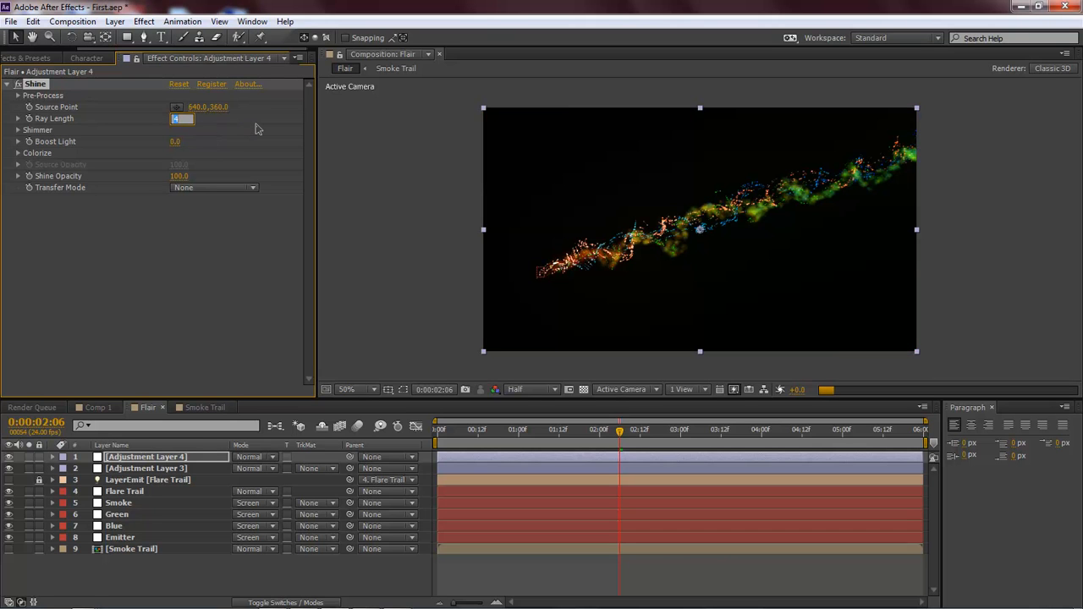
{"action": "type", "text": ".4"}
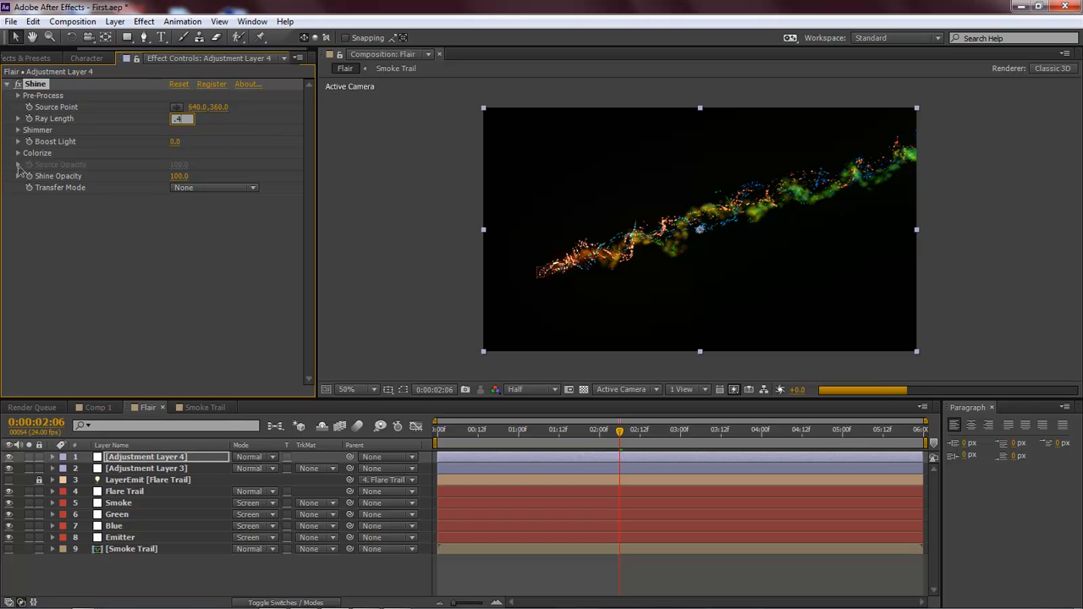
{"action": "left_click", "coordinate": [18, 154]}
{"action": "left_click", "coordinate": [176, 187]}
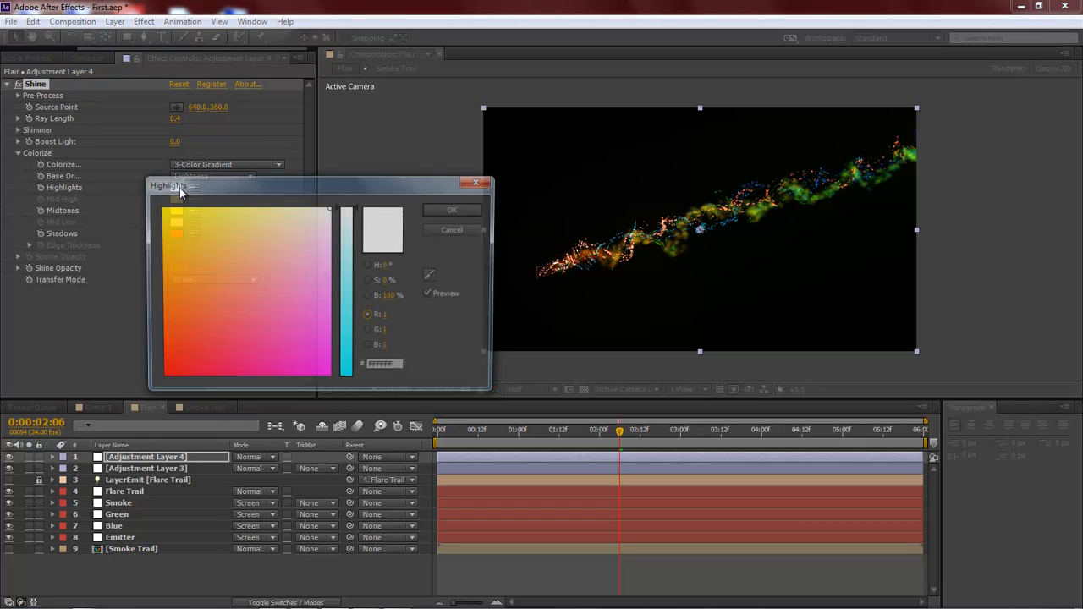
{"action": "left_click", "coordinate": [384, 316]}
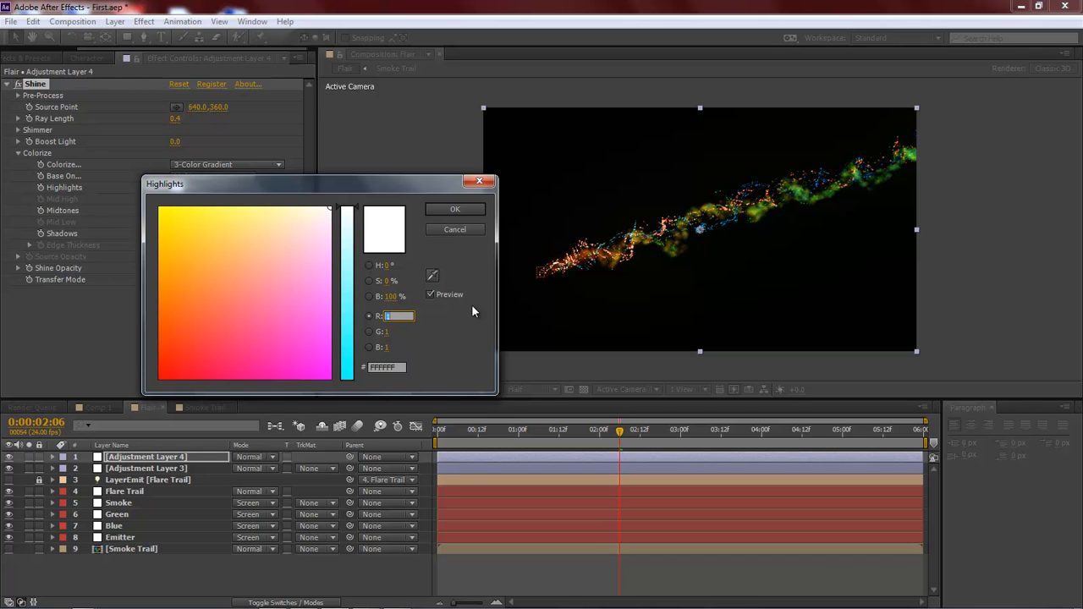
{"action": "key", "text": "Tab"}
{"action": "type", "text": ".996"}
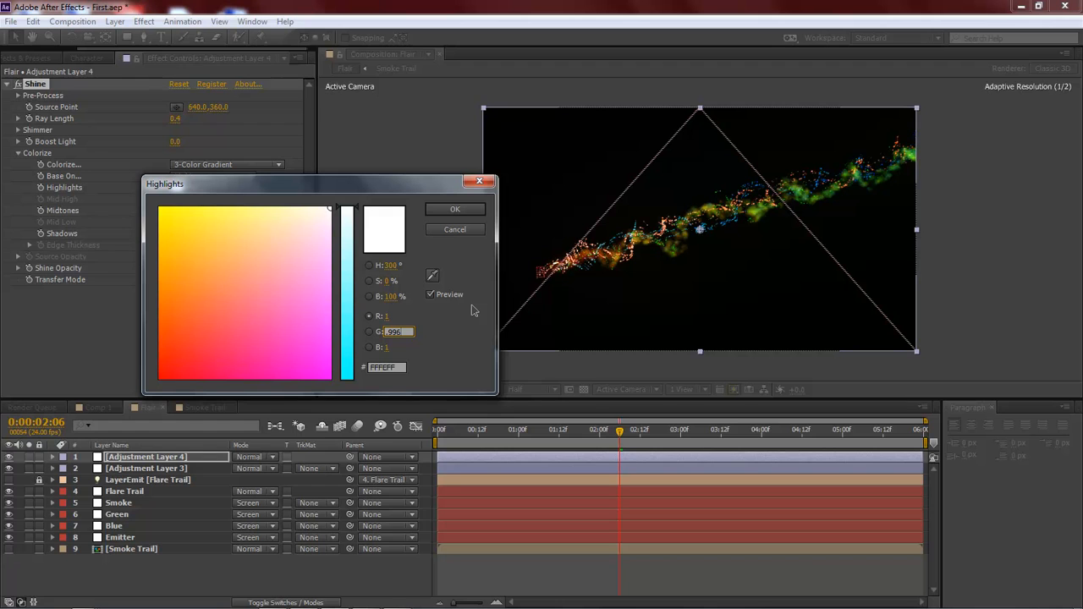
{"action": "type", "text": "1"}
{"action": "key", "text": "Tab"}
{"action": "type", "text": ".54"}
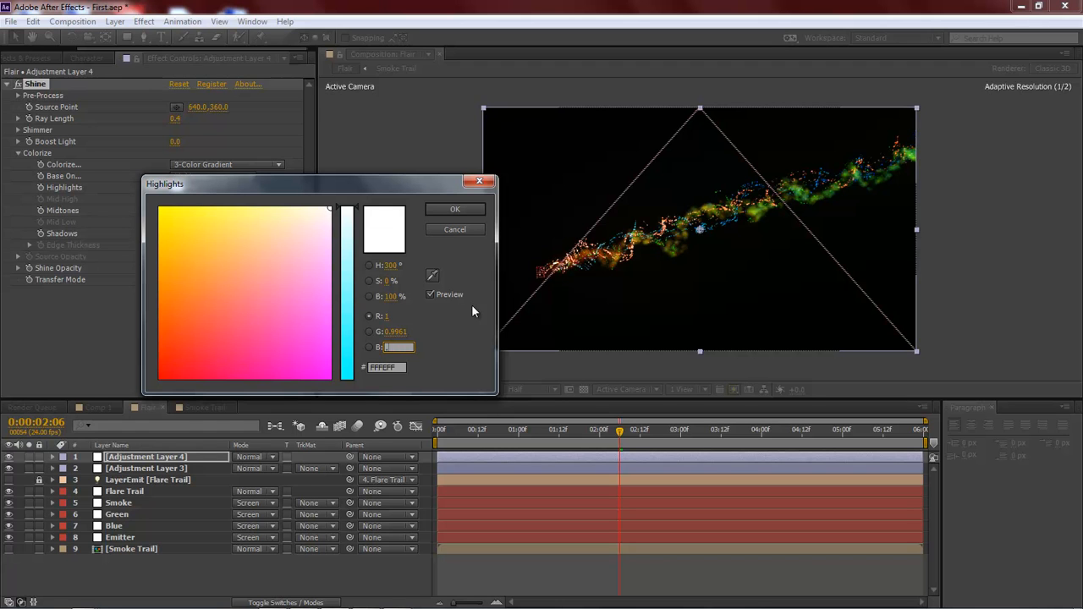
{"action": "type", "text": "9"}
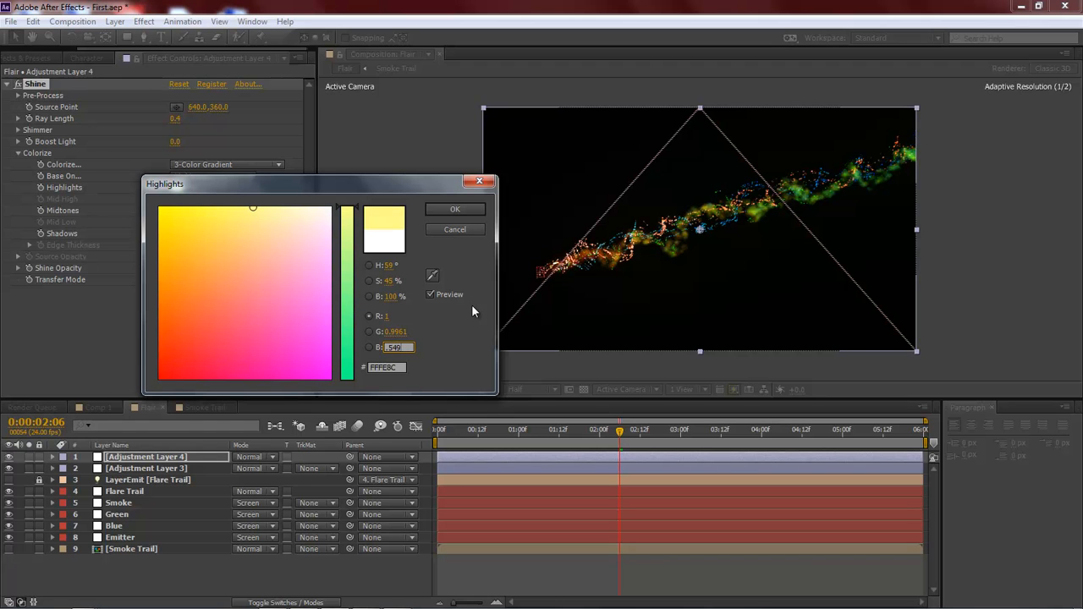
{"action": "left_click", "coordinate": [445, 212]}
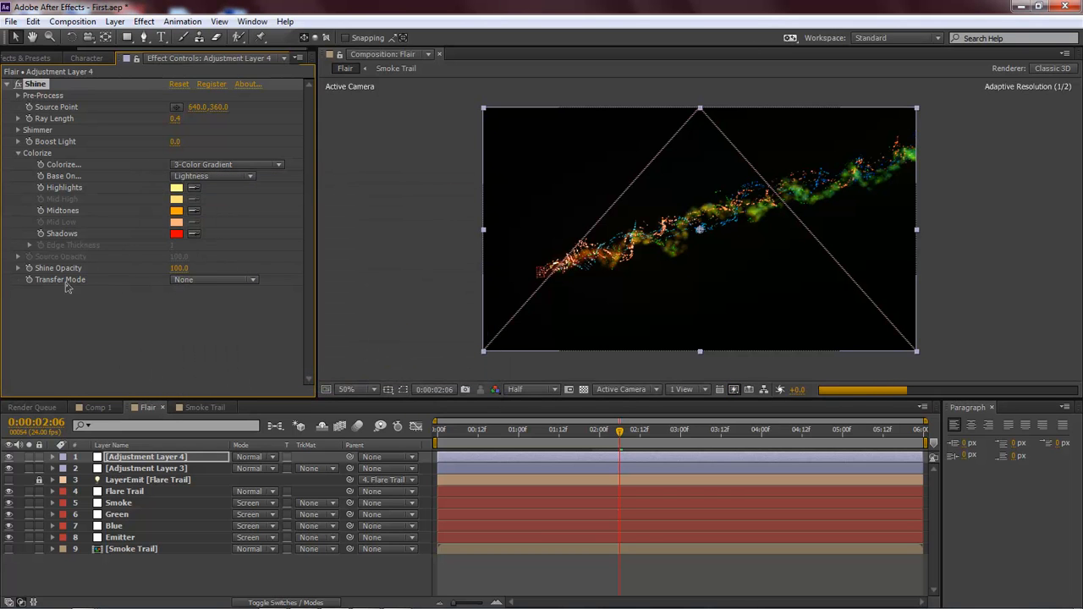
- Set the Shine effect's Transfer Mode to Screen and its Shine Opacity to 35
{"action": "left_click", "coordinate": [252, 283]}
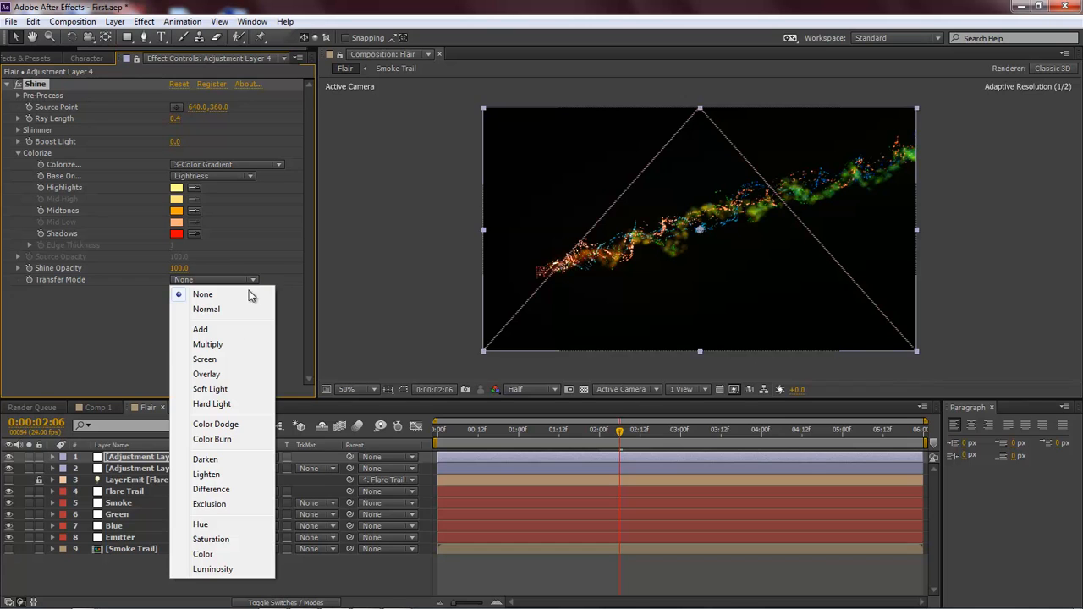
{"action": "left_click", "coordinate": [224, 359]}
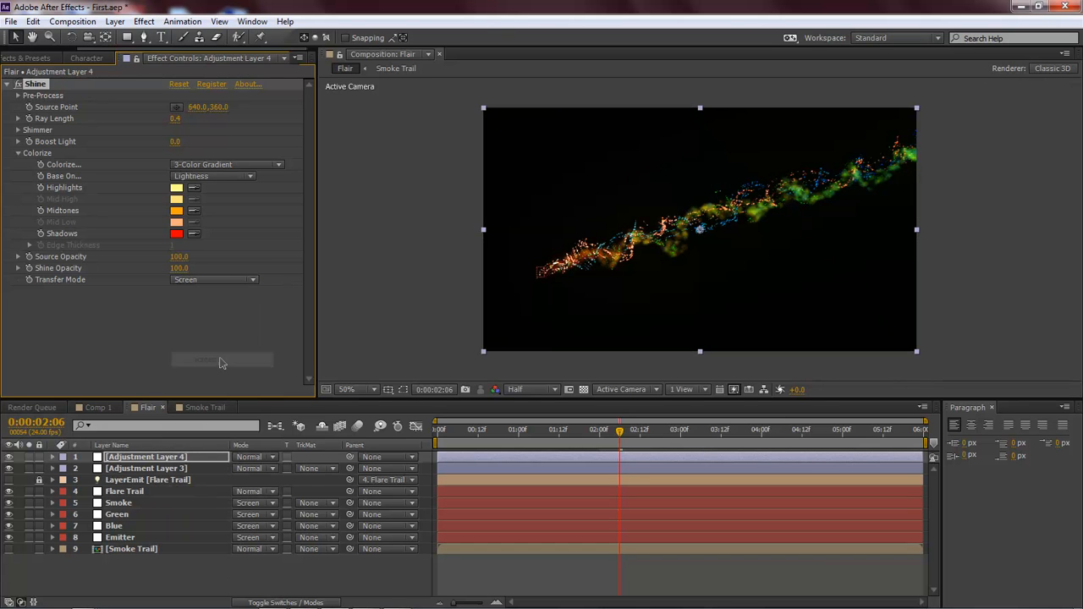
{"action": "left_click", "coordinate": [179, 268]}
{"action": "type", "text": "49"}
{"action": "key", "text": "Return"}
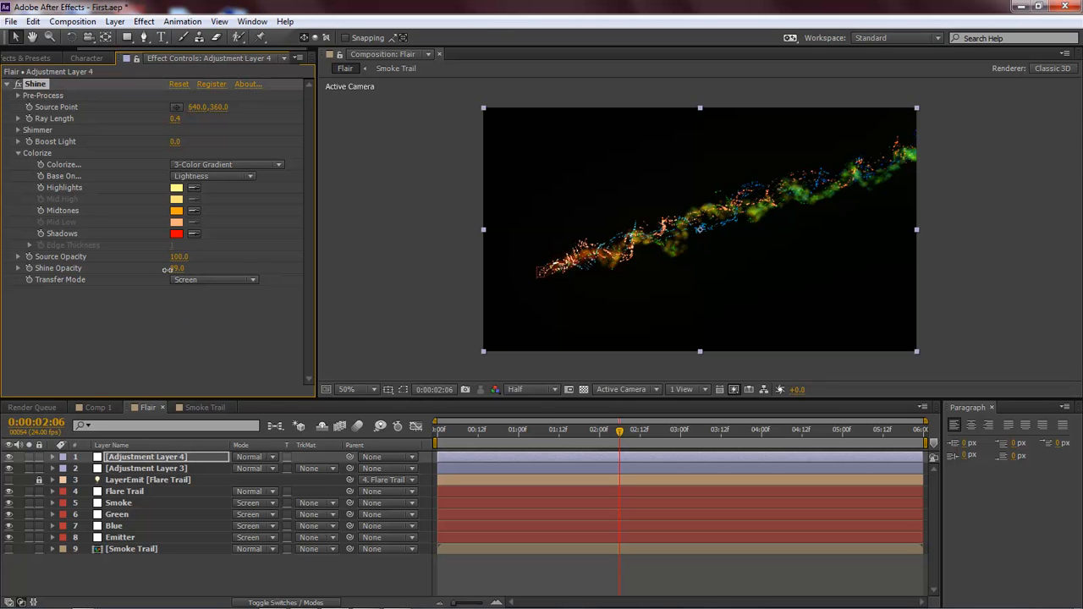
{"action": "left_click_drag", "start_coordinate": [160, 269], "coordinate": [137, 270]}
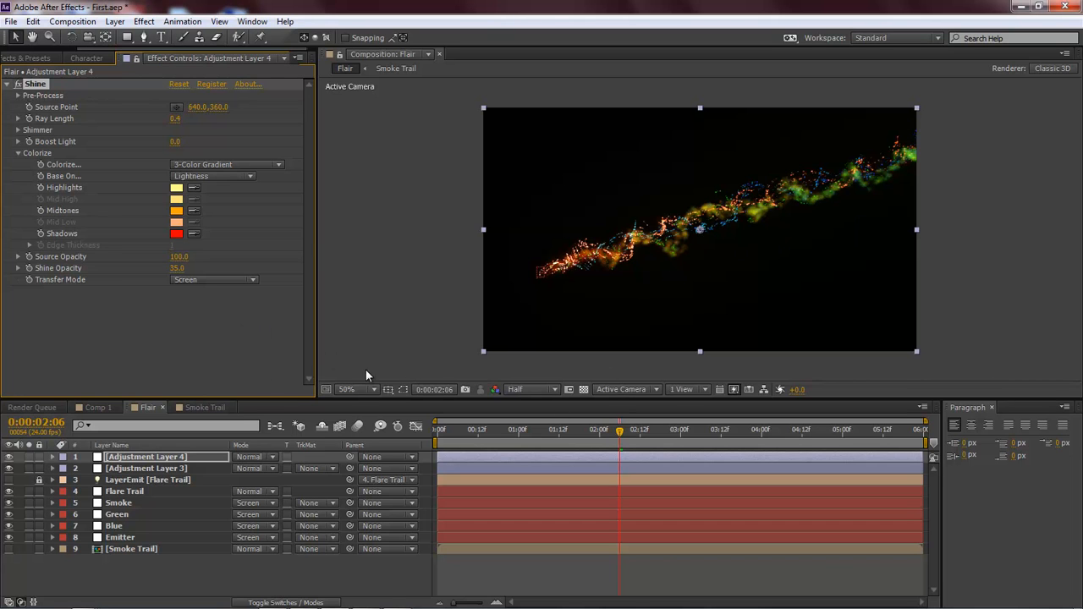
- Rename the adjustment layer that carries the two Glow effects as Glow
{"action": "left_click", "coordinate": [150, 455]}
{"action": "left_click", "coordinate": [161, 467], "text": "shift"}
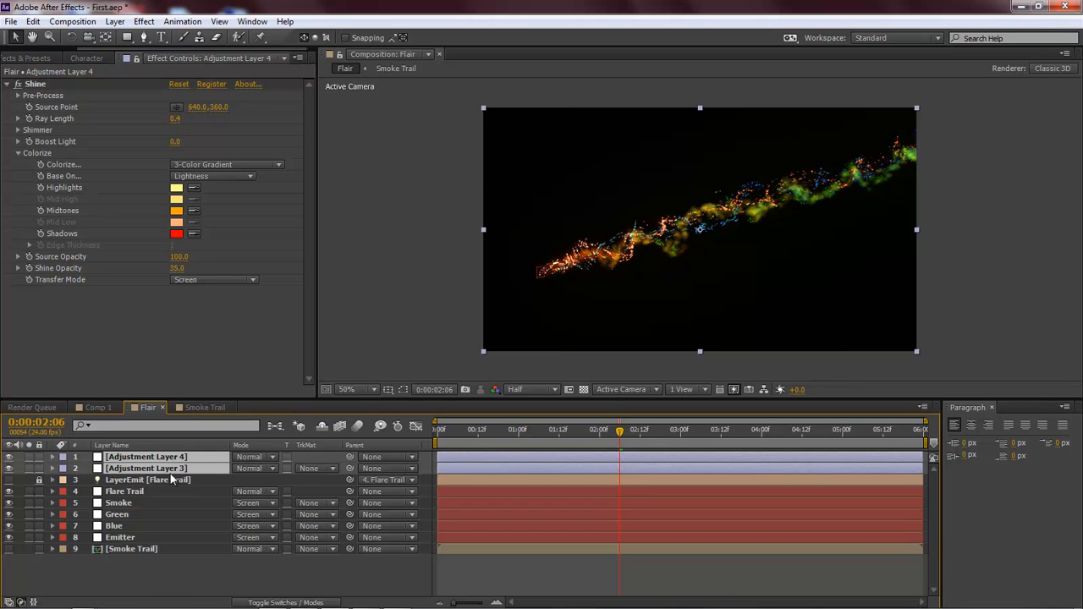
{"action": "left_click", "coordinate": [156, 471]}
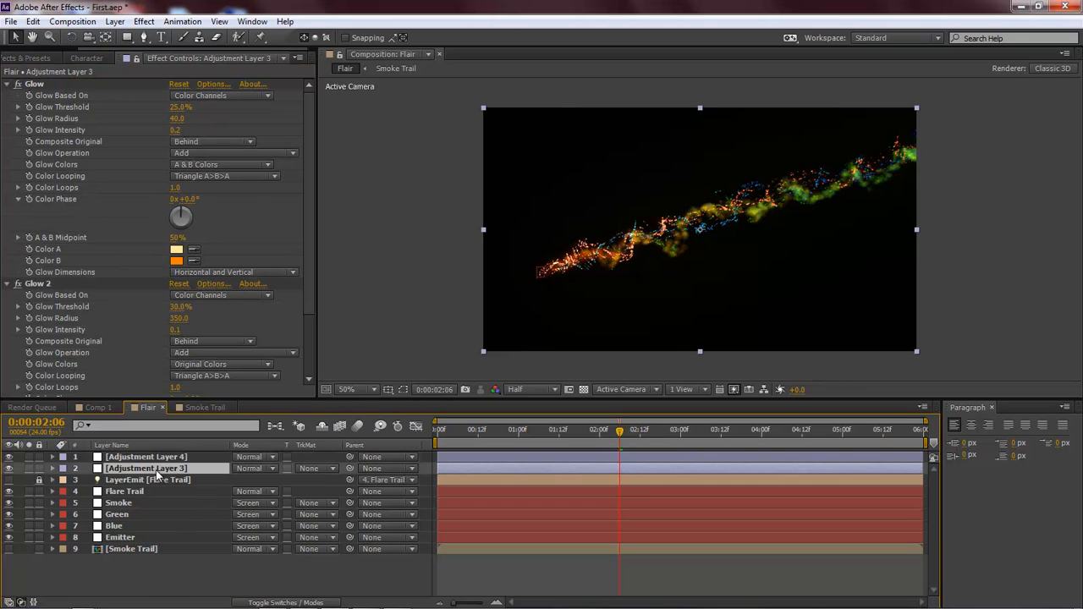
{"action": "key", "text": "Return"}
{"action": "type", "text": "Glow"}
{"action": "key", "text": "Return"}
- Rename the adjustment layer that carries the Shine effect as Shine
{"action": "left_click", "coordinate": [153, 458]}
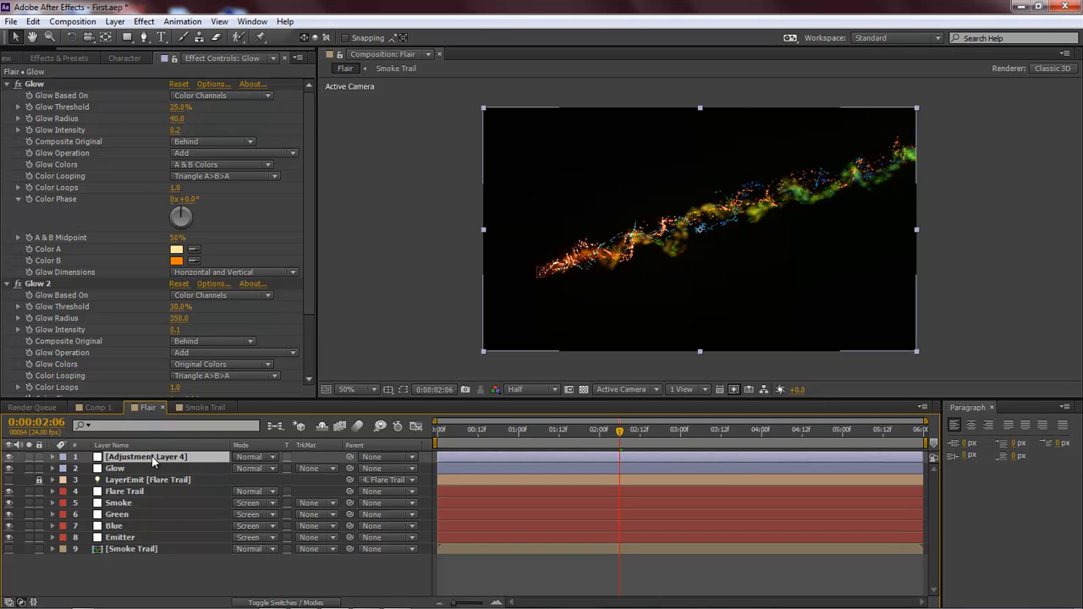
{"action": "key", "text": "Return"}
{"action": "type", "text": "Shine"}
{"action": "key", "text": "Return"}
- Move the Shine and Glow layers together below the Flare Trail layer, directly above the Smoke layer
{"action": "left_click", "coordinate": [129, 468], "text": "shift"}
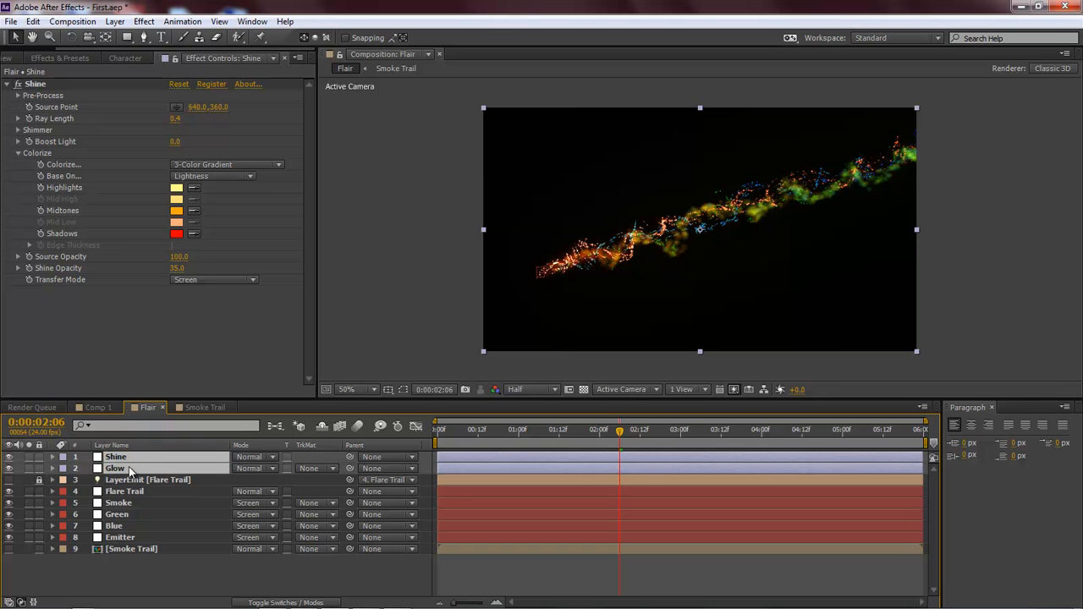
{"action": "left_click_drag", "start_coordinate": [128, 470], "coordinate": [124, 502]}
{"action": "left_click", "coordinate": [207, 557]}
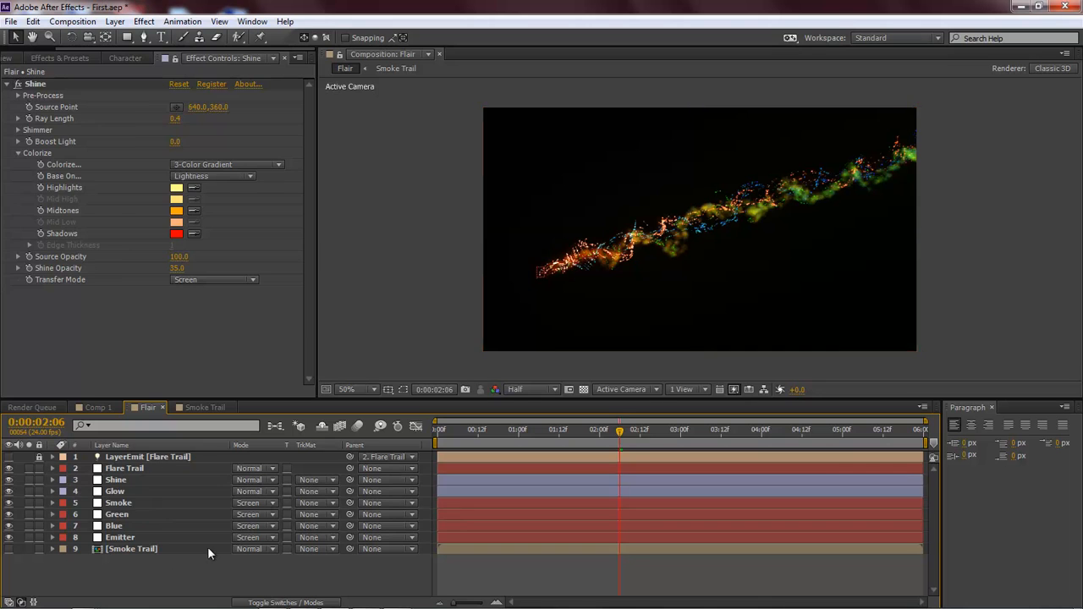
- Set the Aux System's Transfer Mode to Screen in the Smoke layer's Particular effect
{"action": "left_click", "coordinate": [212, 503]}
{"action": "key", "text": "Page_Up"}
{"action": "key", "text": "Page_Up"}
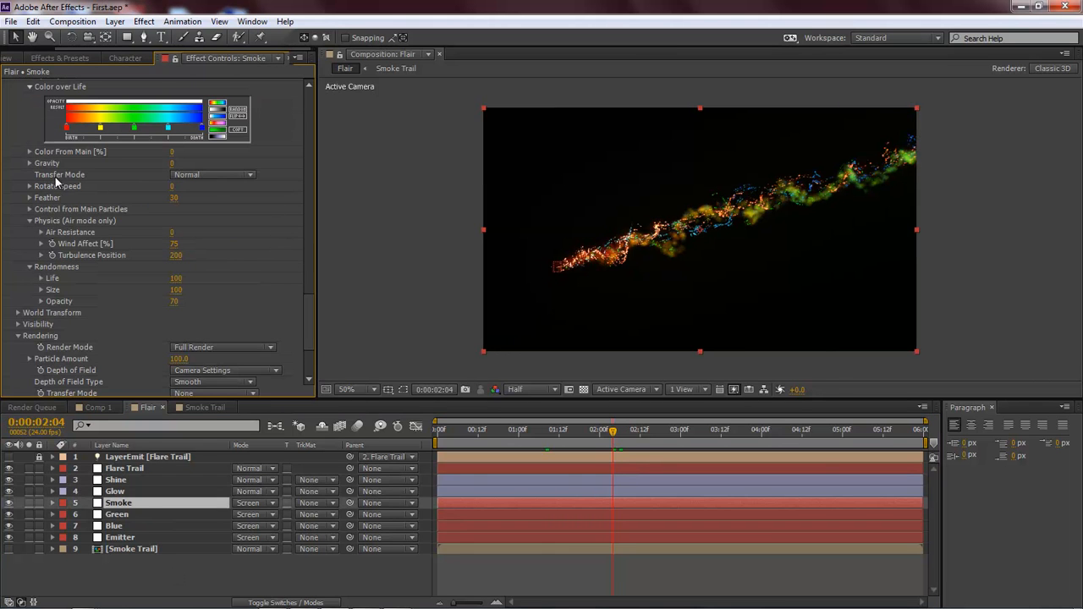
{"action": "scroll", "coordinate": [122, 186], "scroll_direction": "up", "scroll_amount": 2}
{"action": "scroll", "coordinate": [122, 192], "scroll_direction": "up", "scroll_amount": 2}
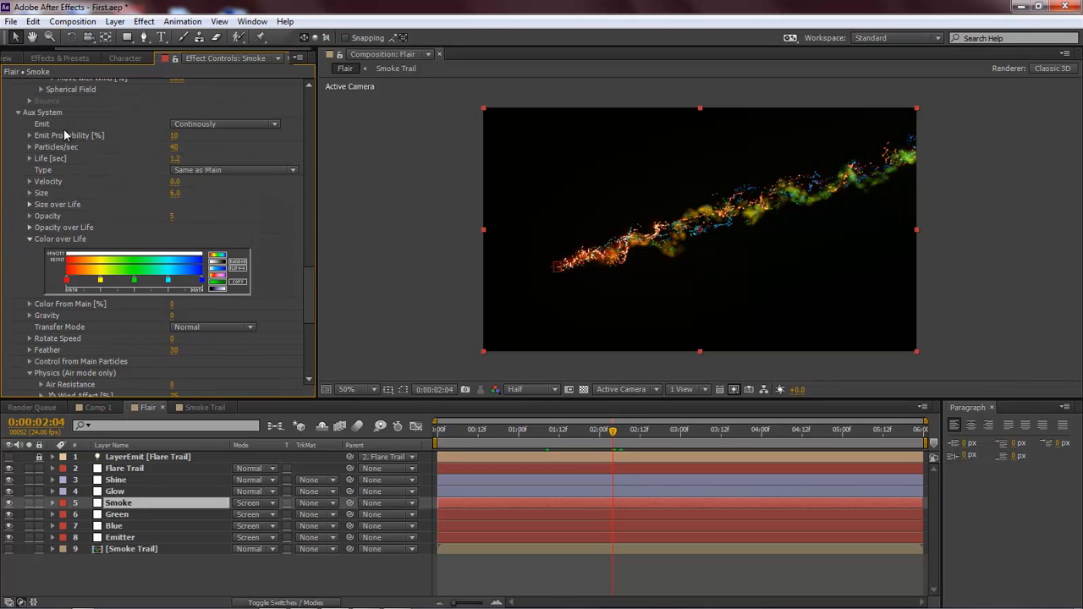
{"action": "scroll", "coordinate": [98, 214], "scroll_direction": "down", "scroll_amount": 2}
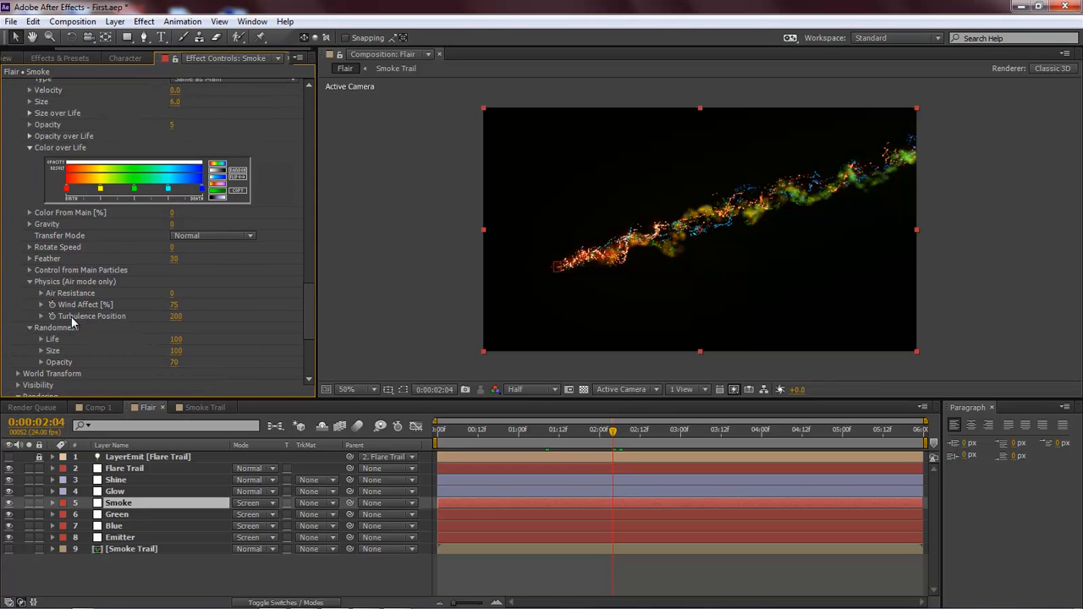
{"action": "scroll", "coordinate": [86, 331], "scroll_direction": "down", "scroll_amount": 2}
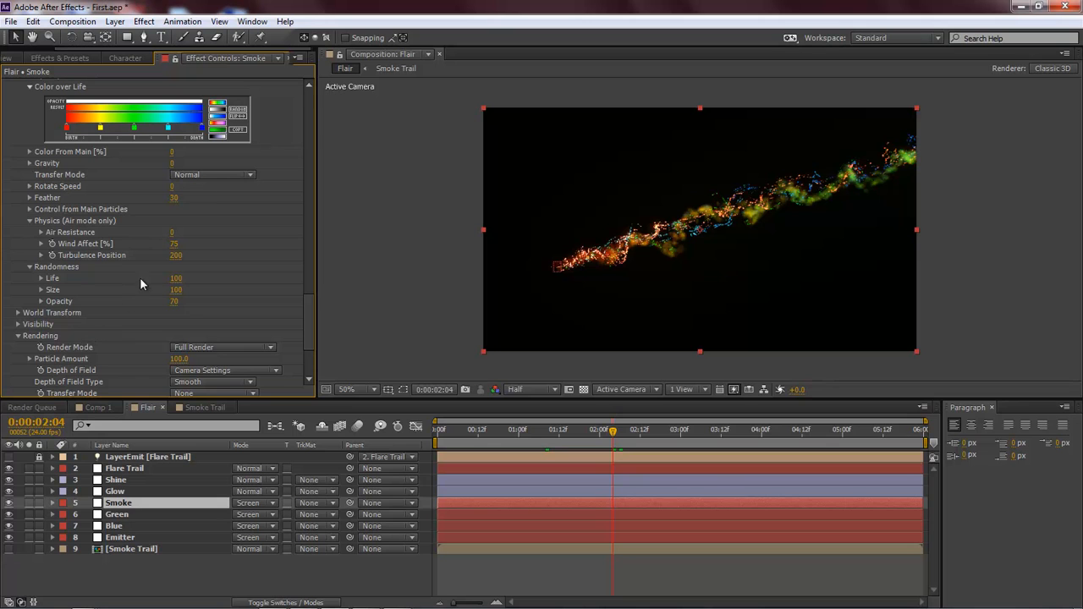
{"action": "left_click", "coordinate": [248, 176]}
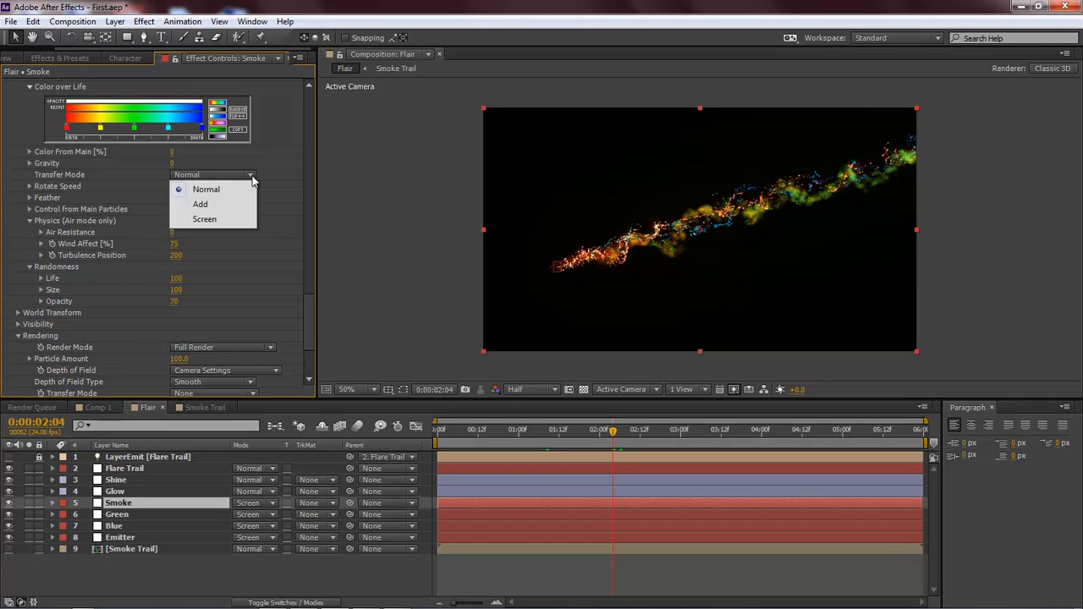
{"action": "left_click", "coordinate": [225, 215]}
{"action": "scroll", "coordinate": [232, 235], "scroll_direction": "up", "scroll_amount": 5}
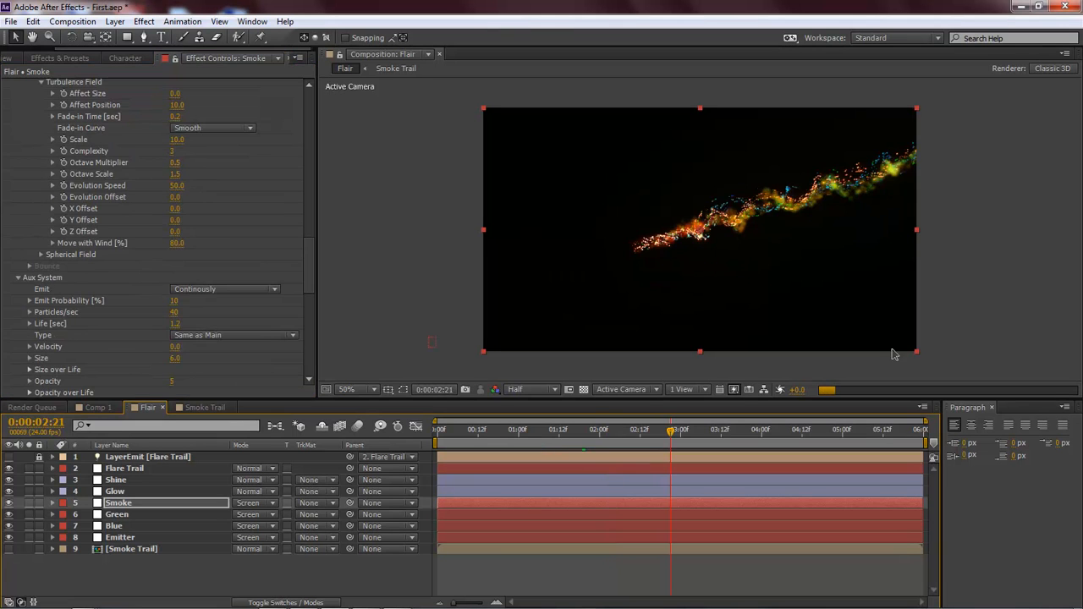